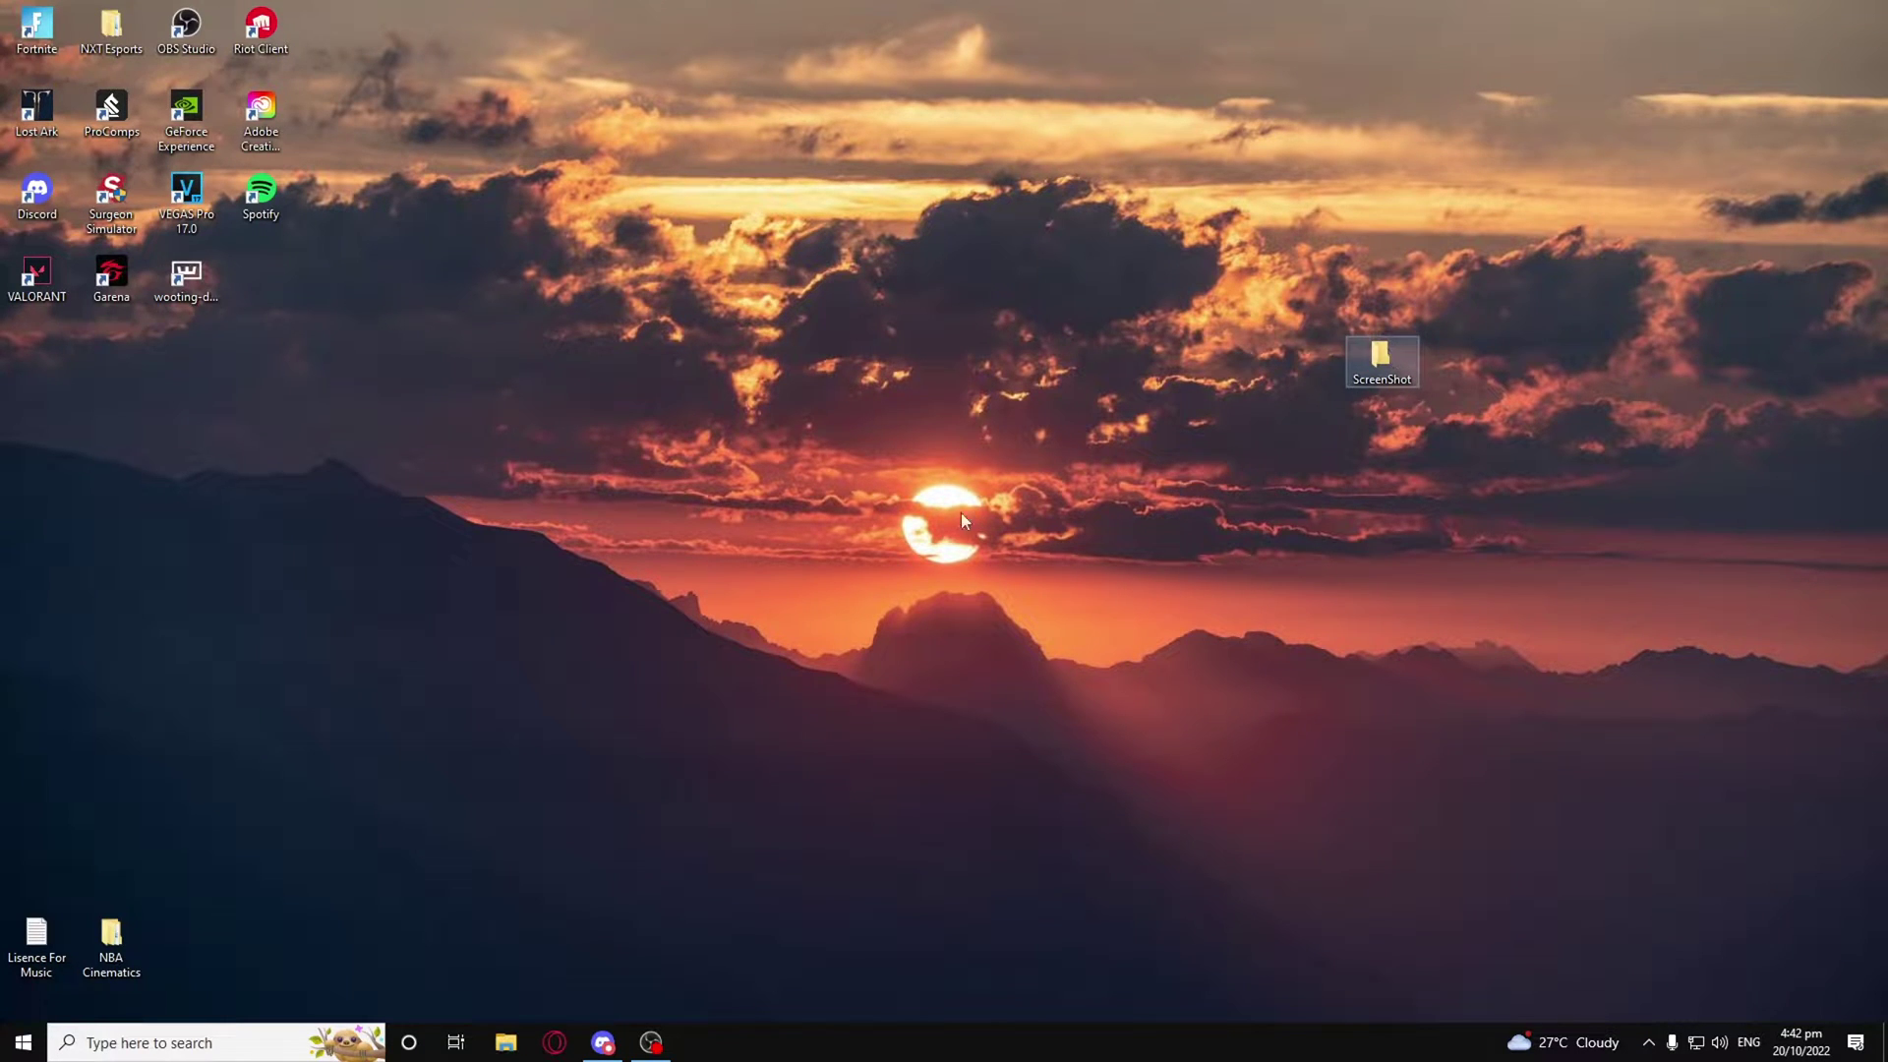
Step: Open the ScreenShot folder and view the Image2 Fortnite screenshot in Photos
key("Return")
double_click(344, 435)
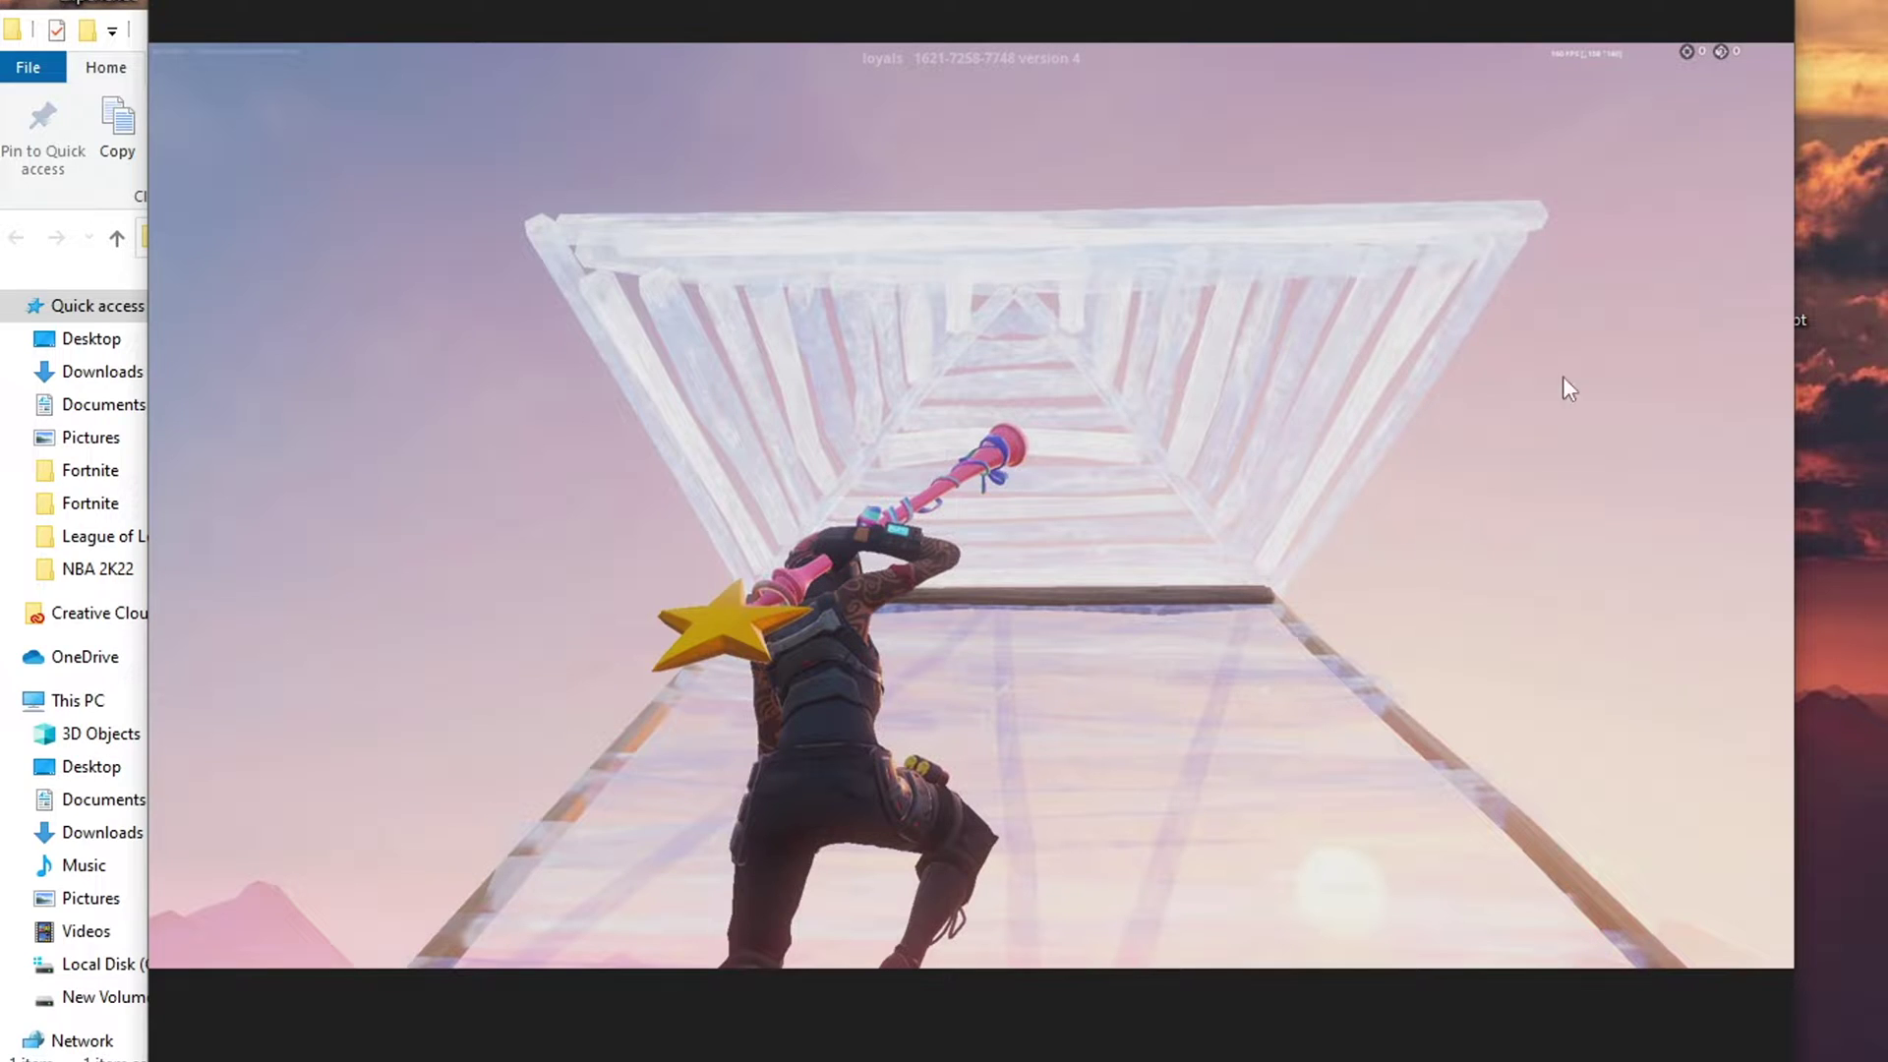
key("Escape")
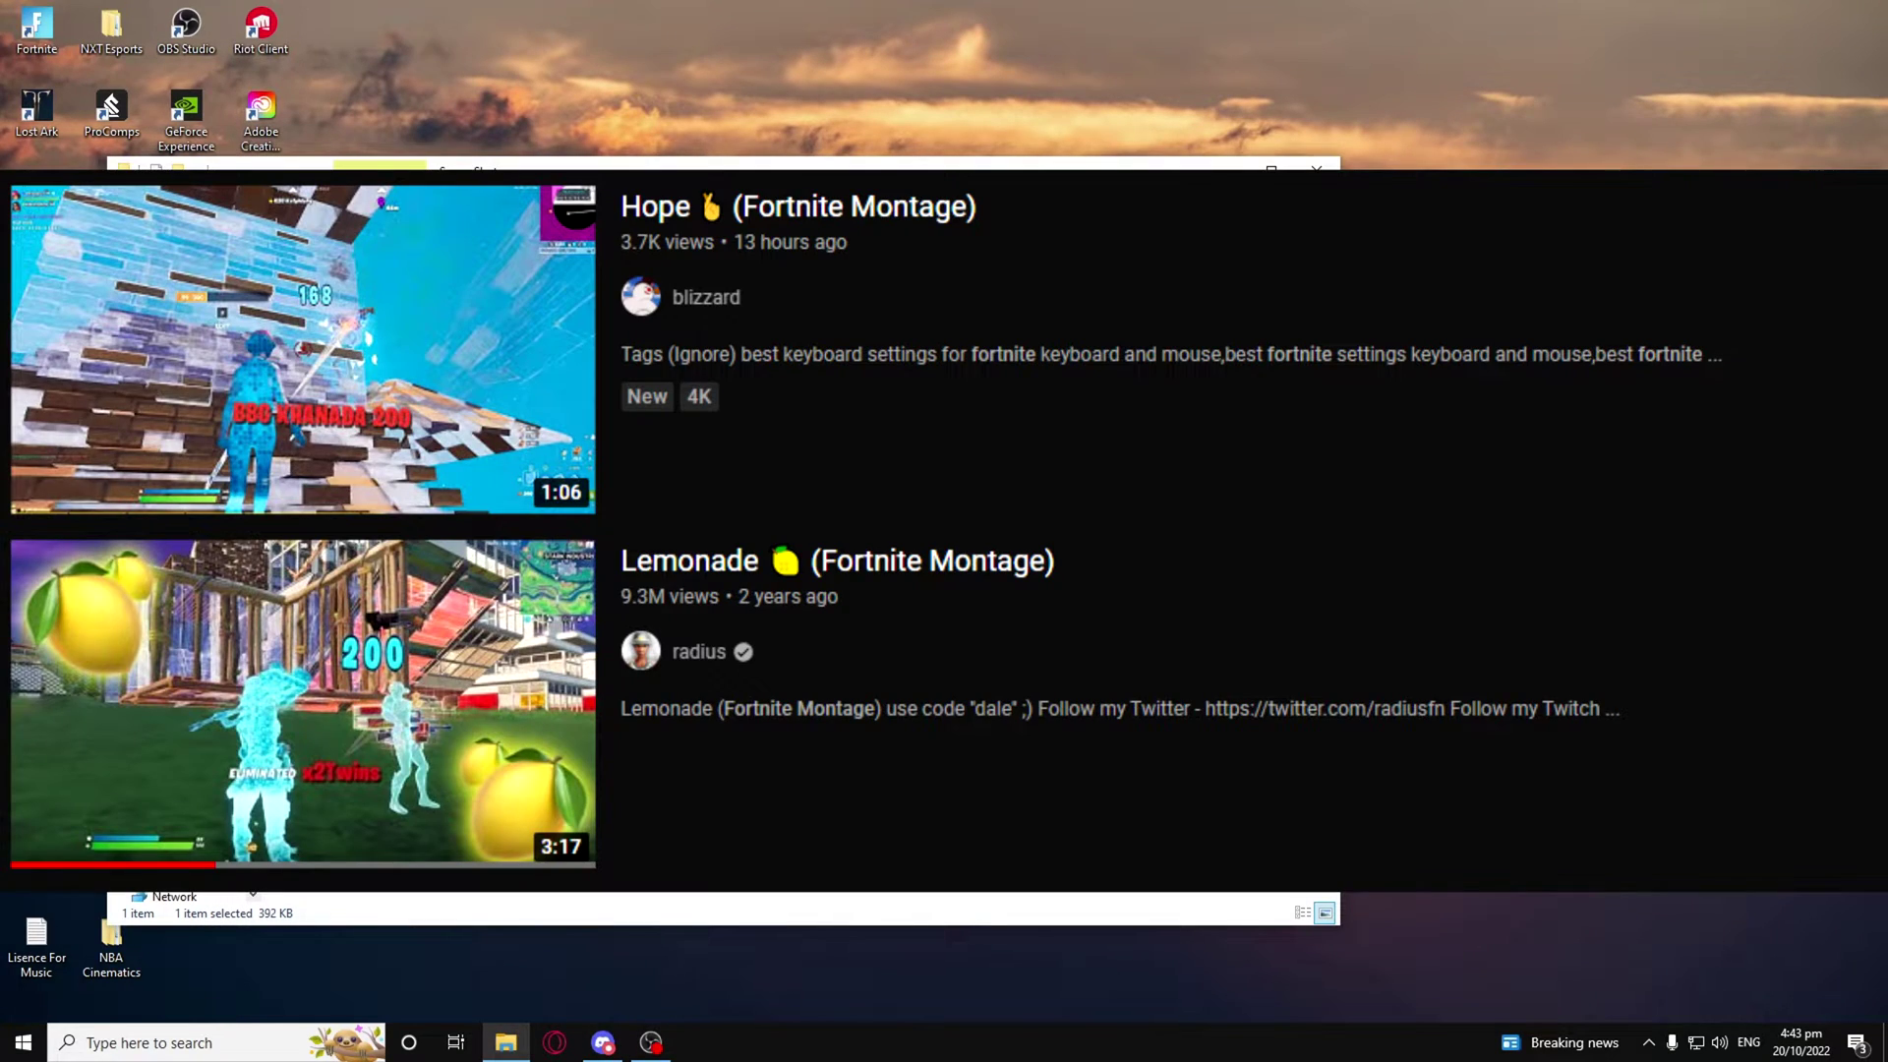
Step: Launch Photoshop from the taskbar search, typing 'photos' as the query
left_click(154, 1044)
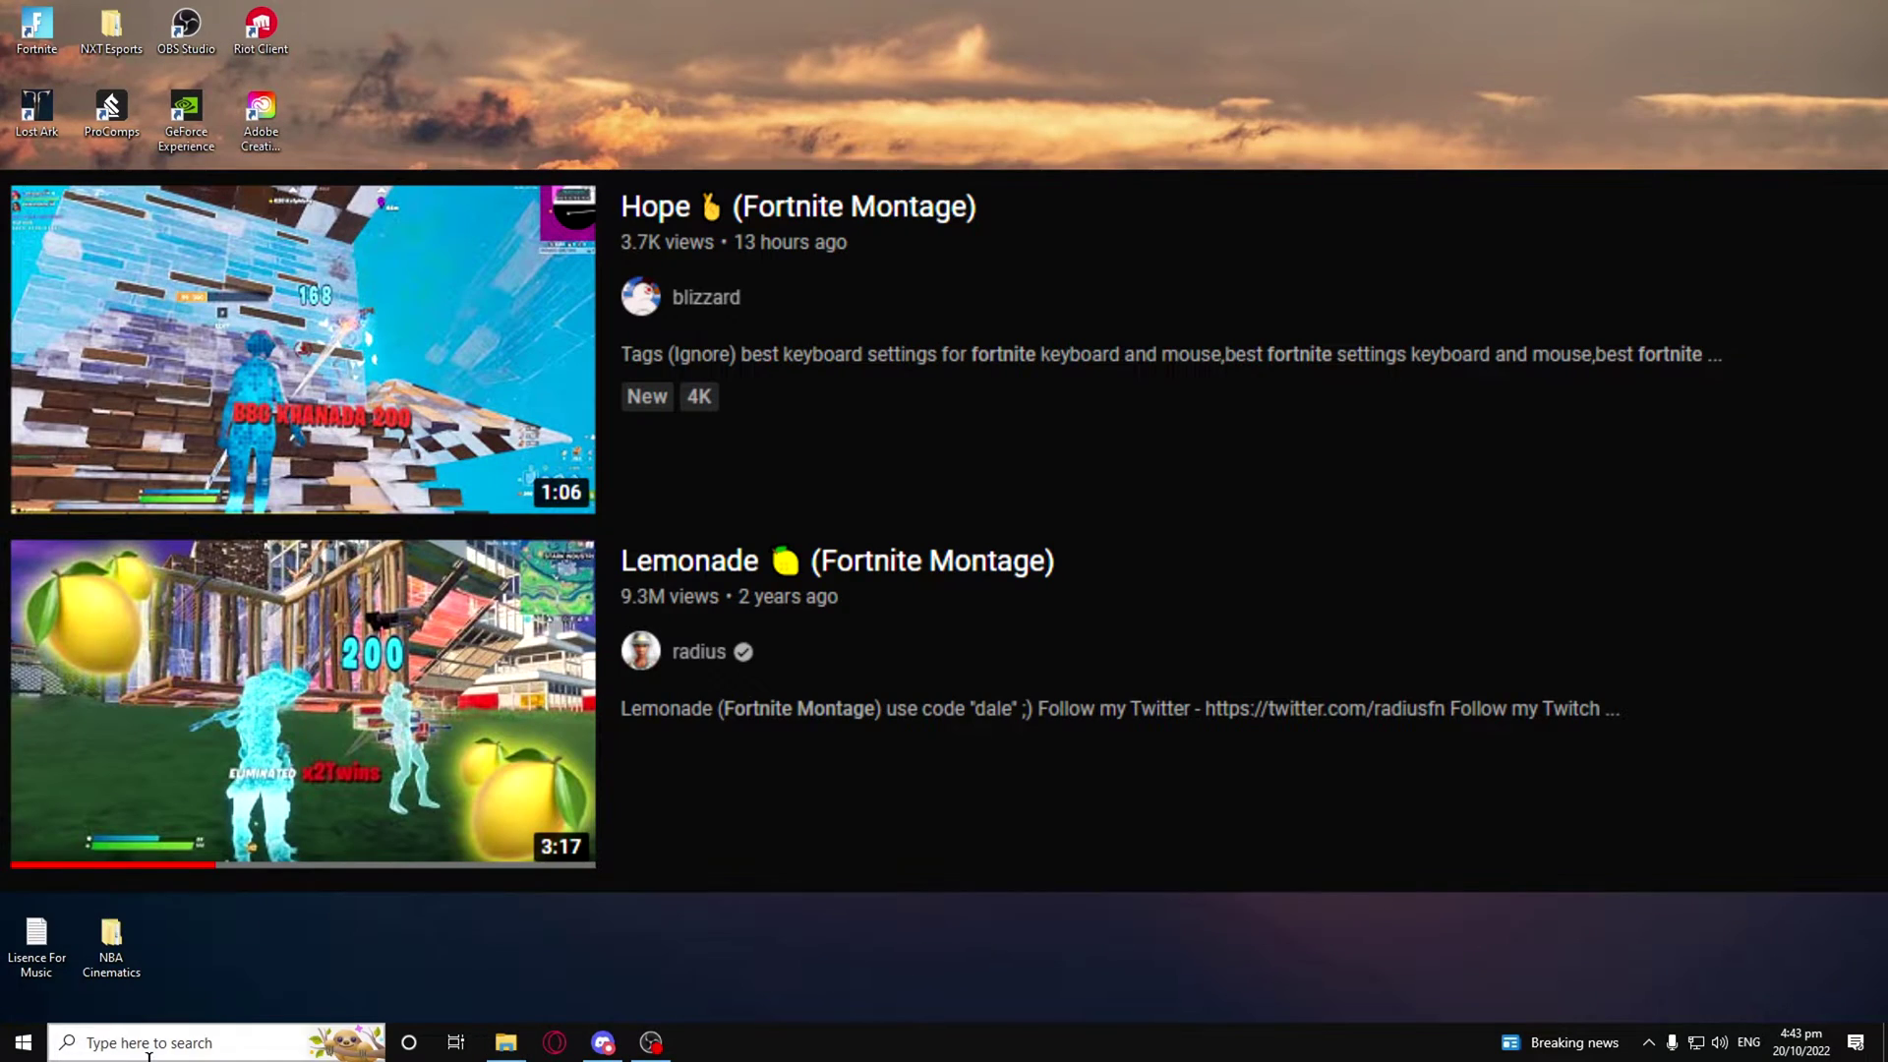
type("photos")
key("Return")
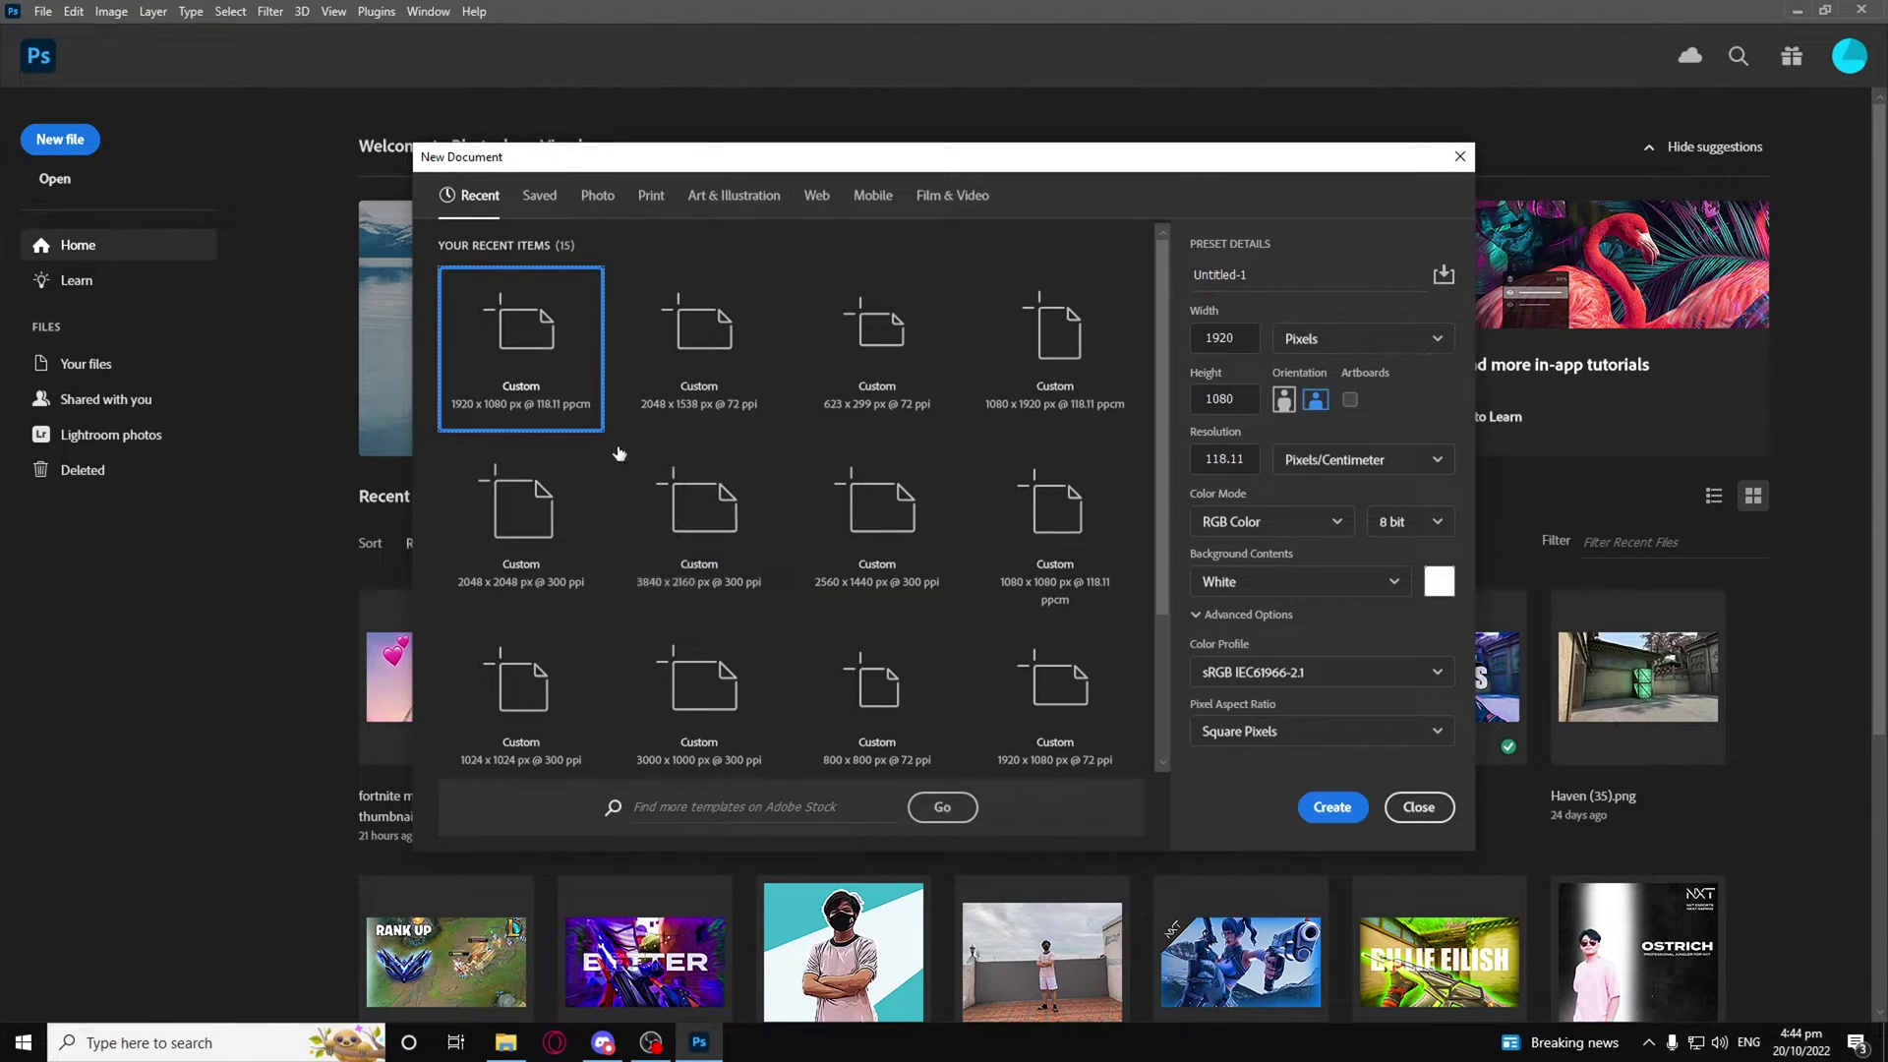
Step: Try new-document sizes of 1280 × 720, then 2560 × 1440, then height 1080
left_click(1244, 330)
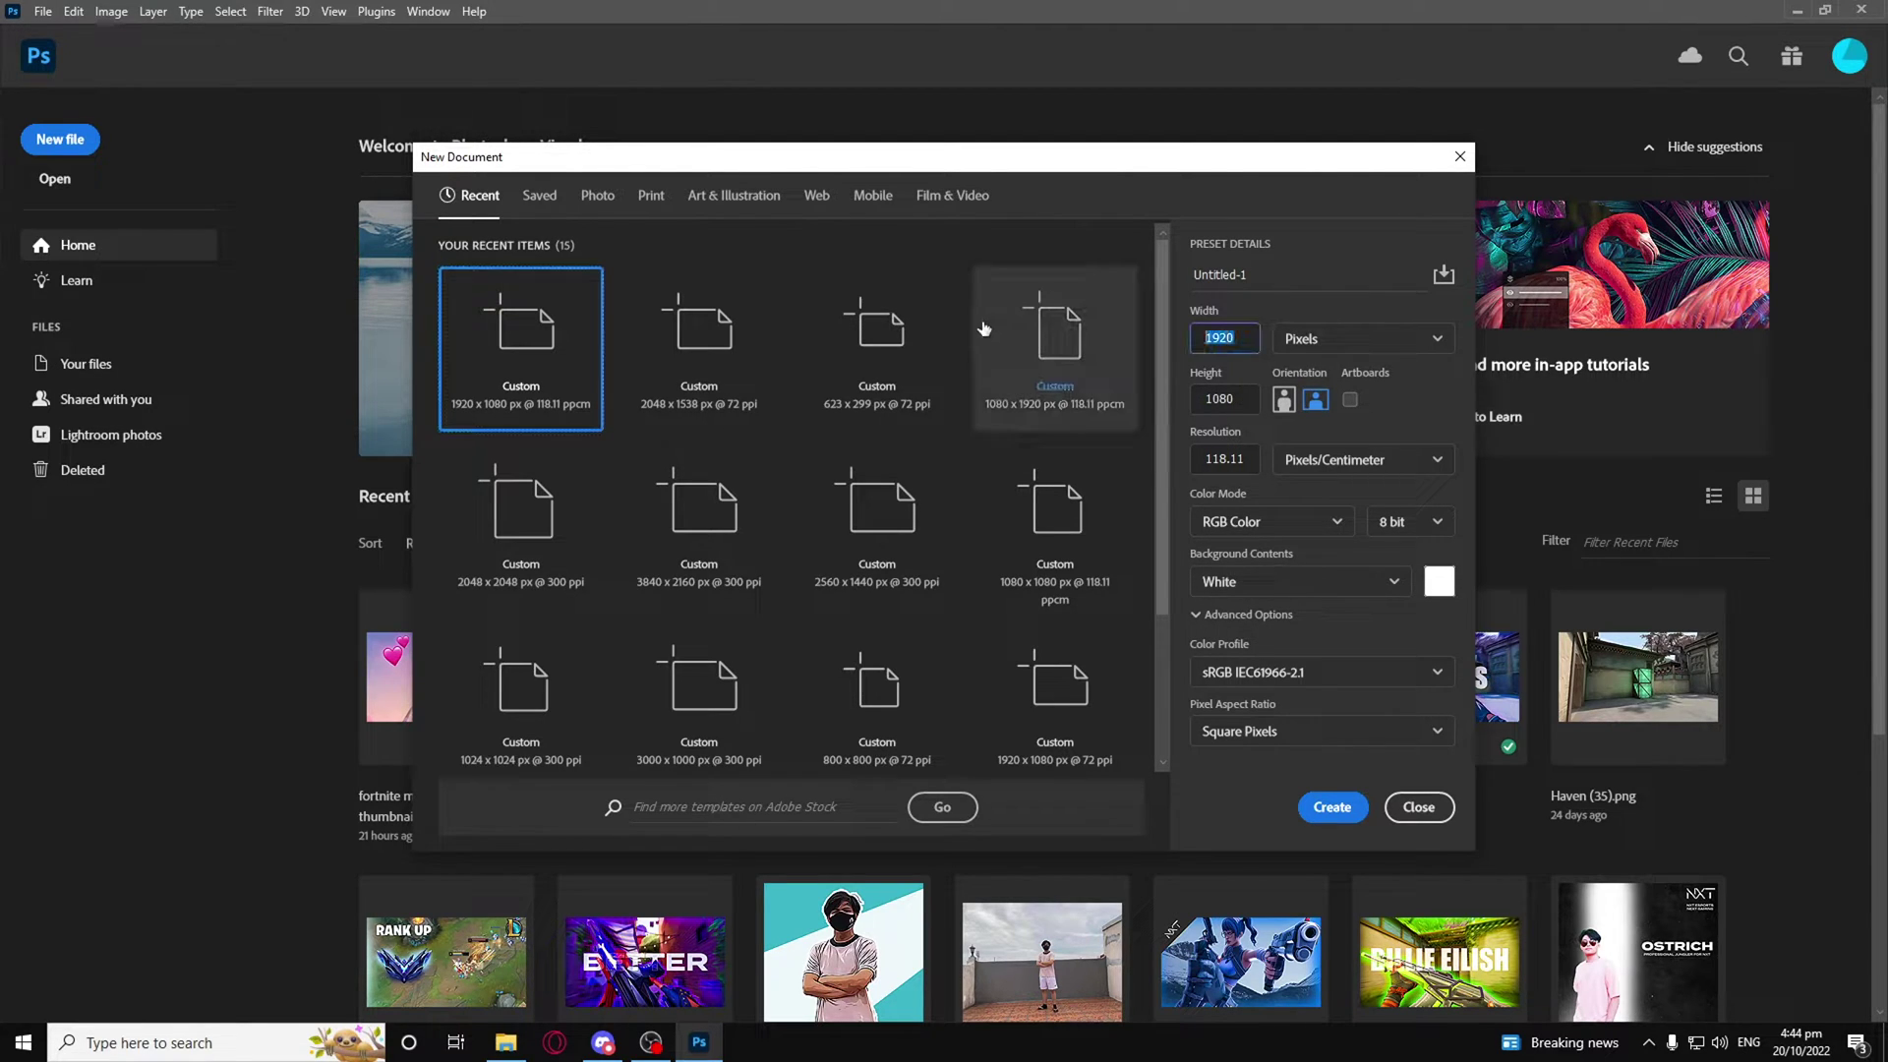
type("1280")
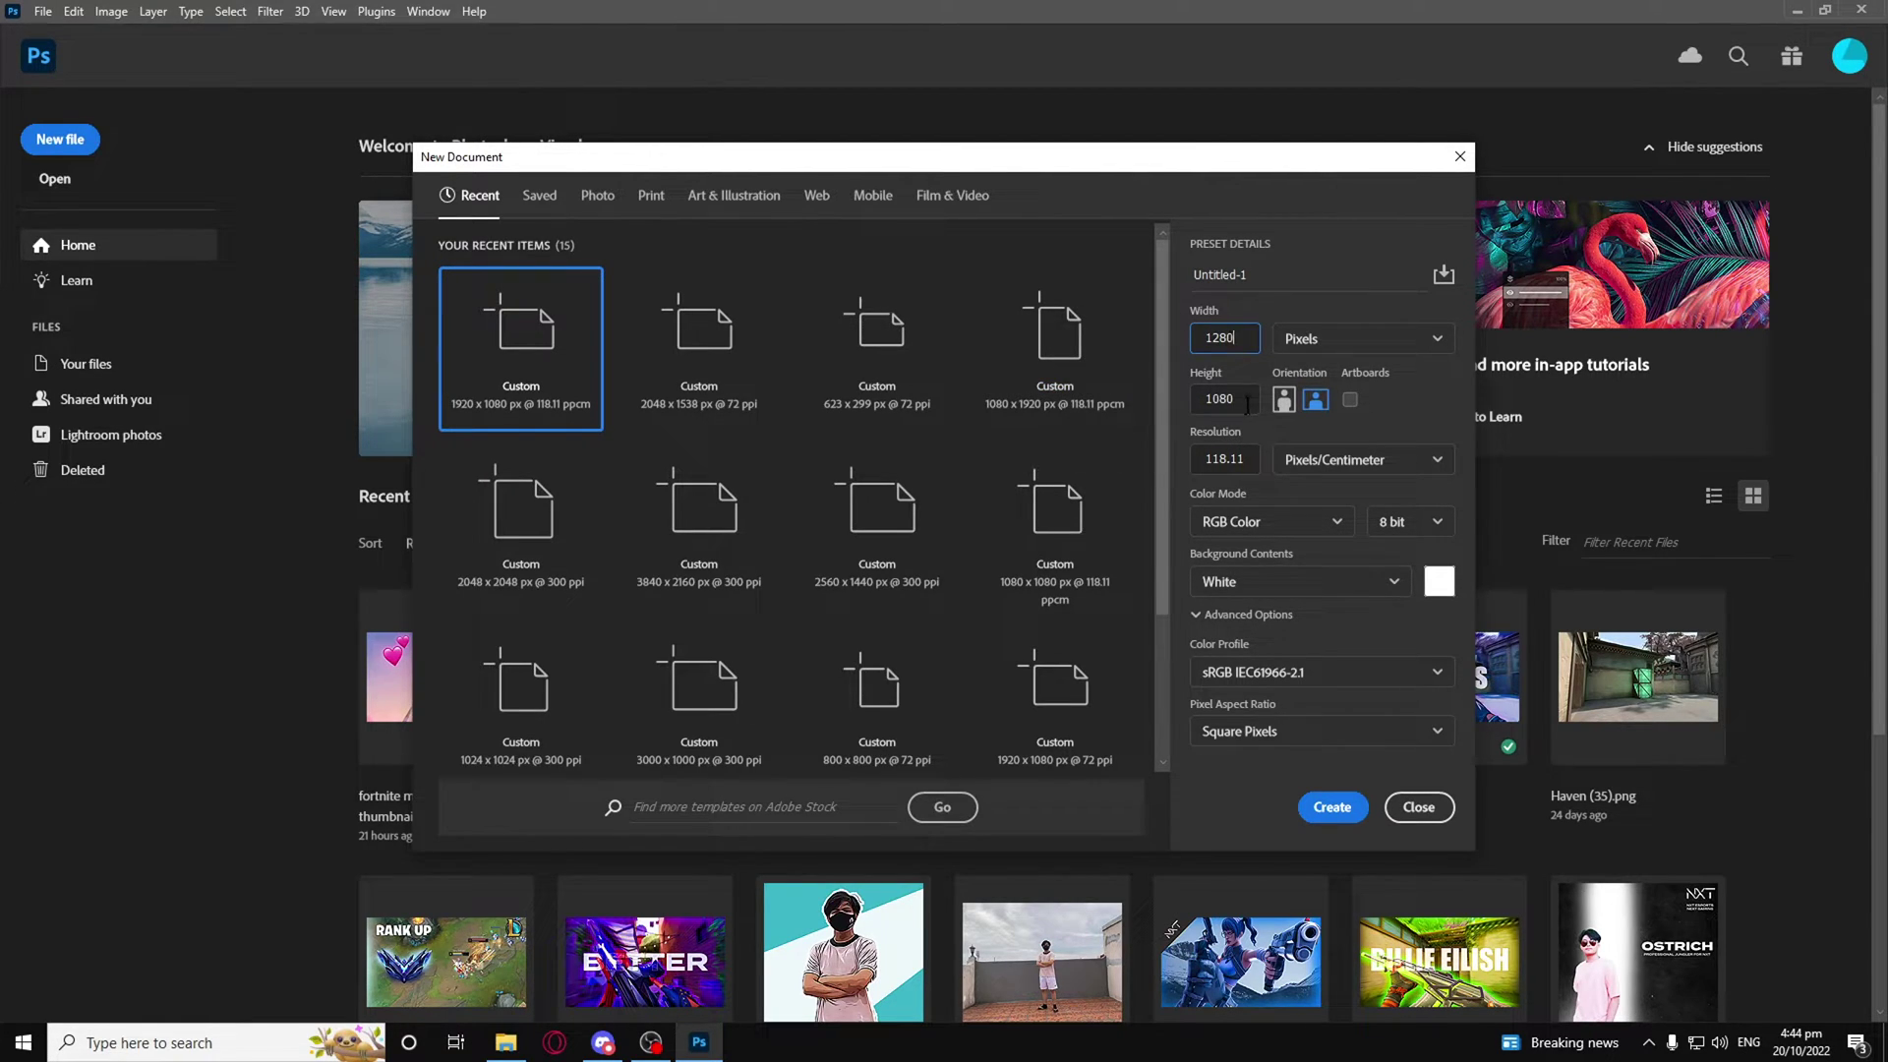
left_click(1224, 398)
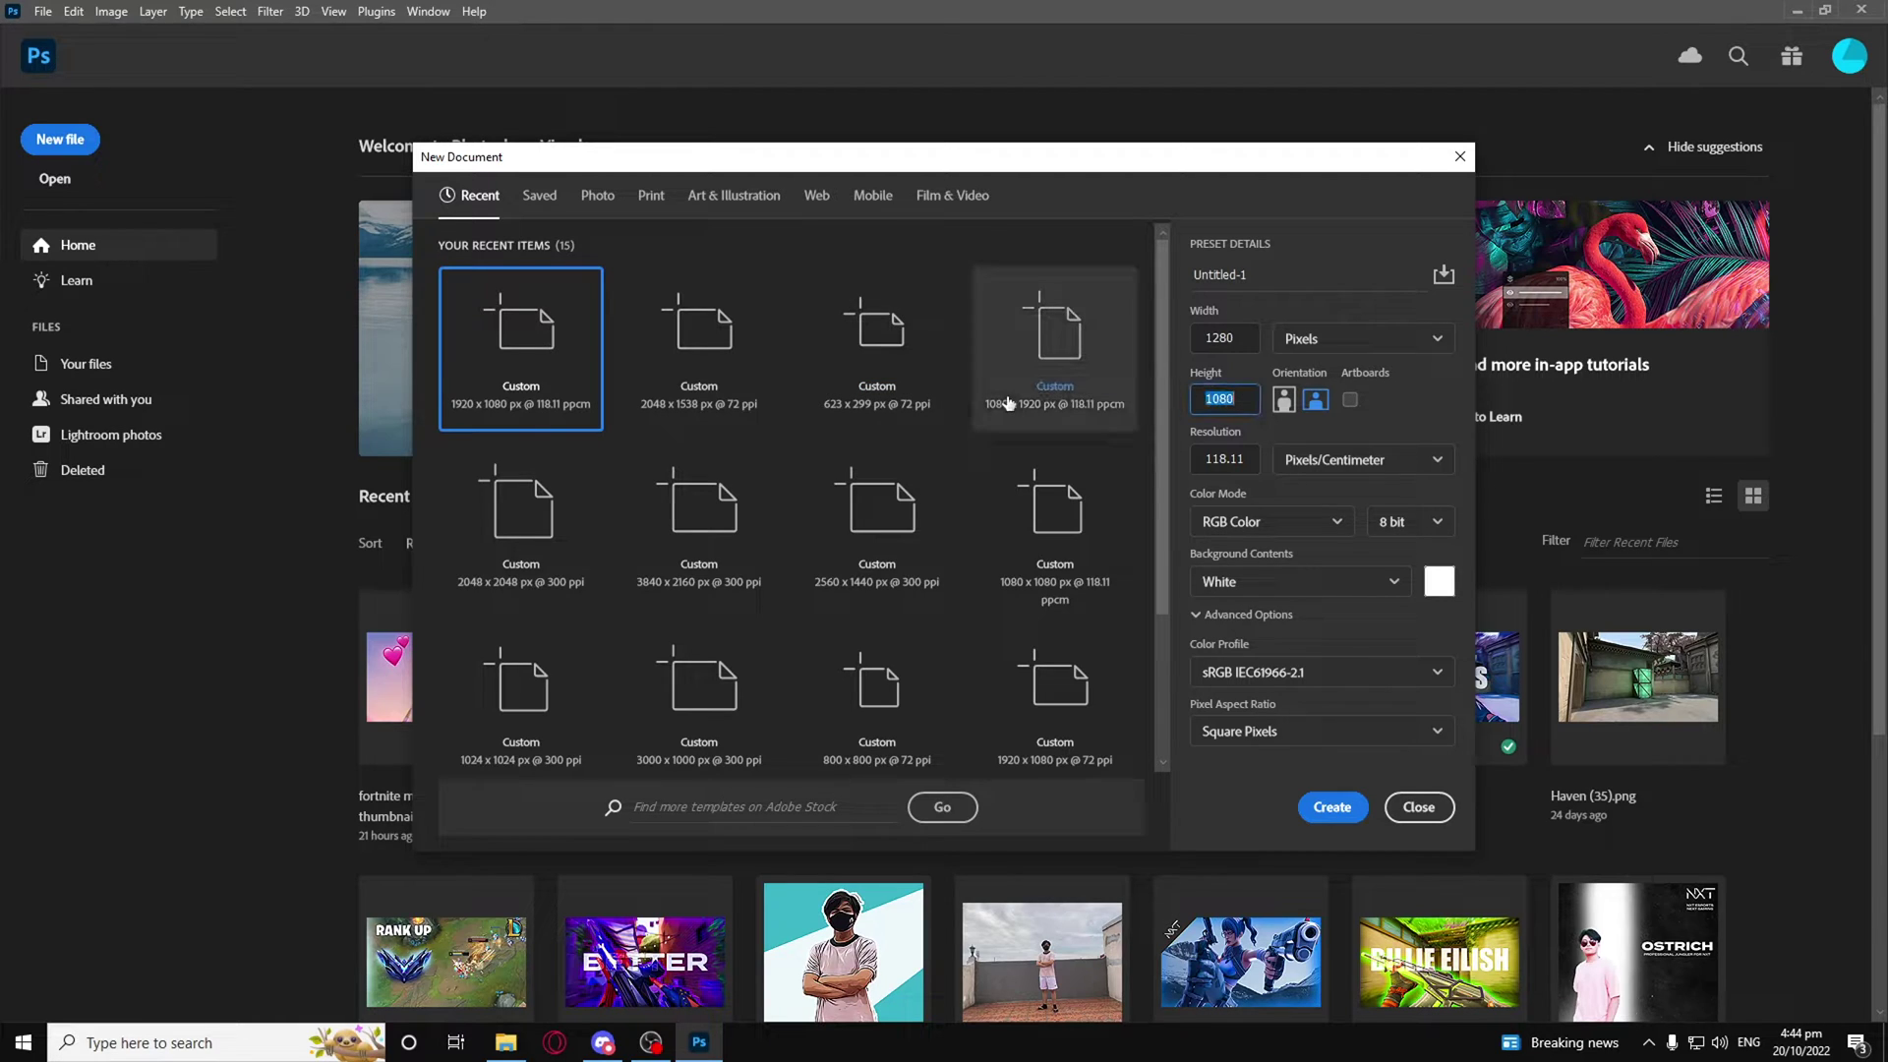
type("720")
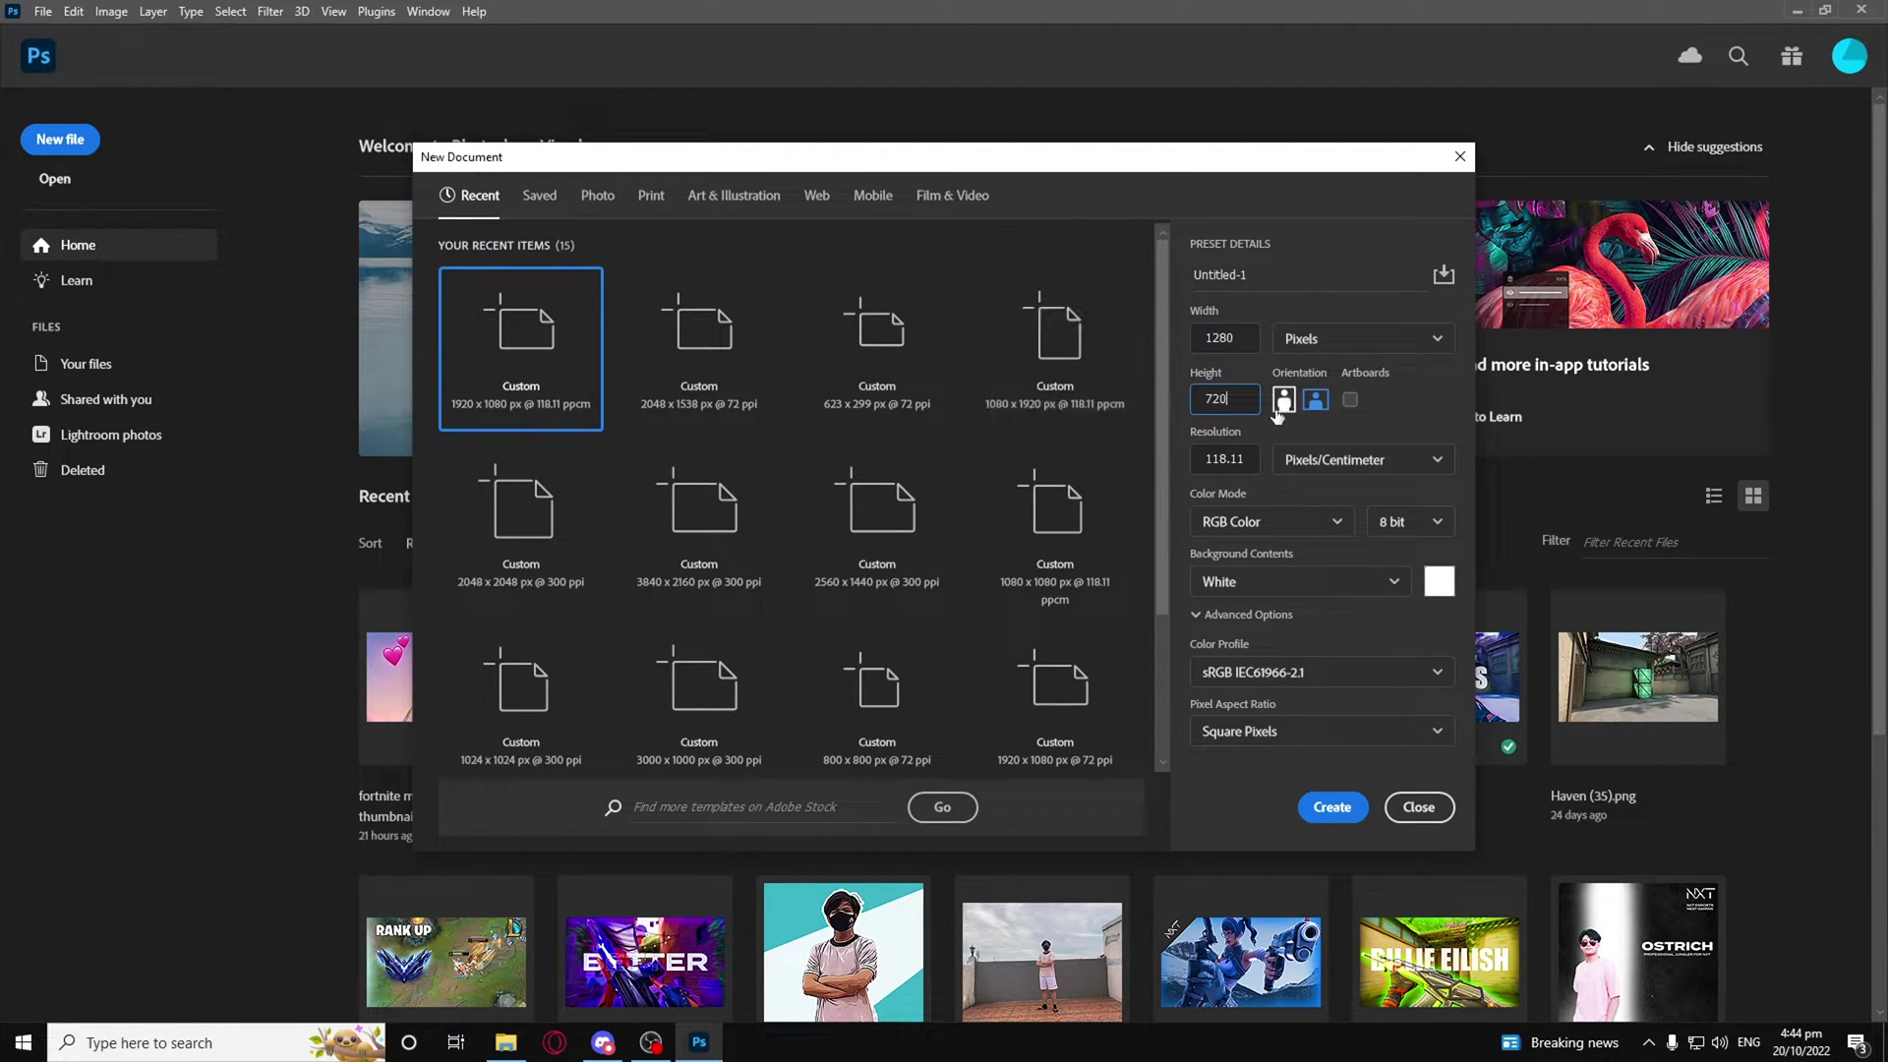
left_click(1449, 410)
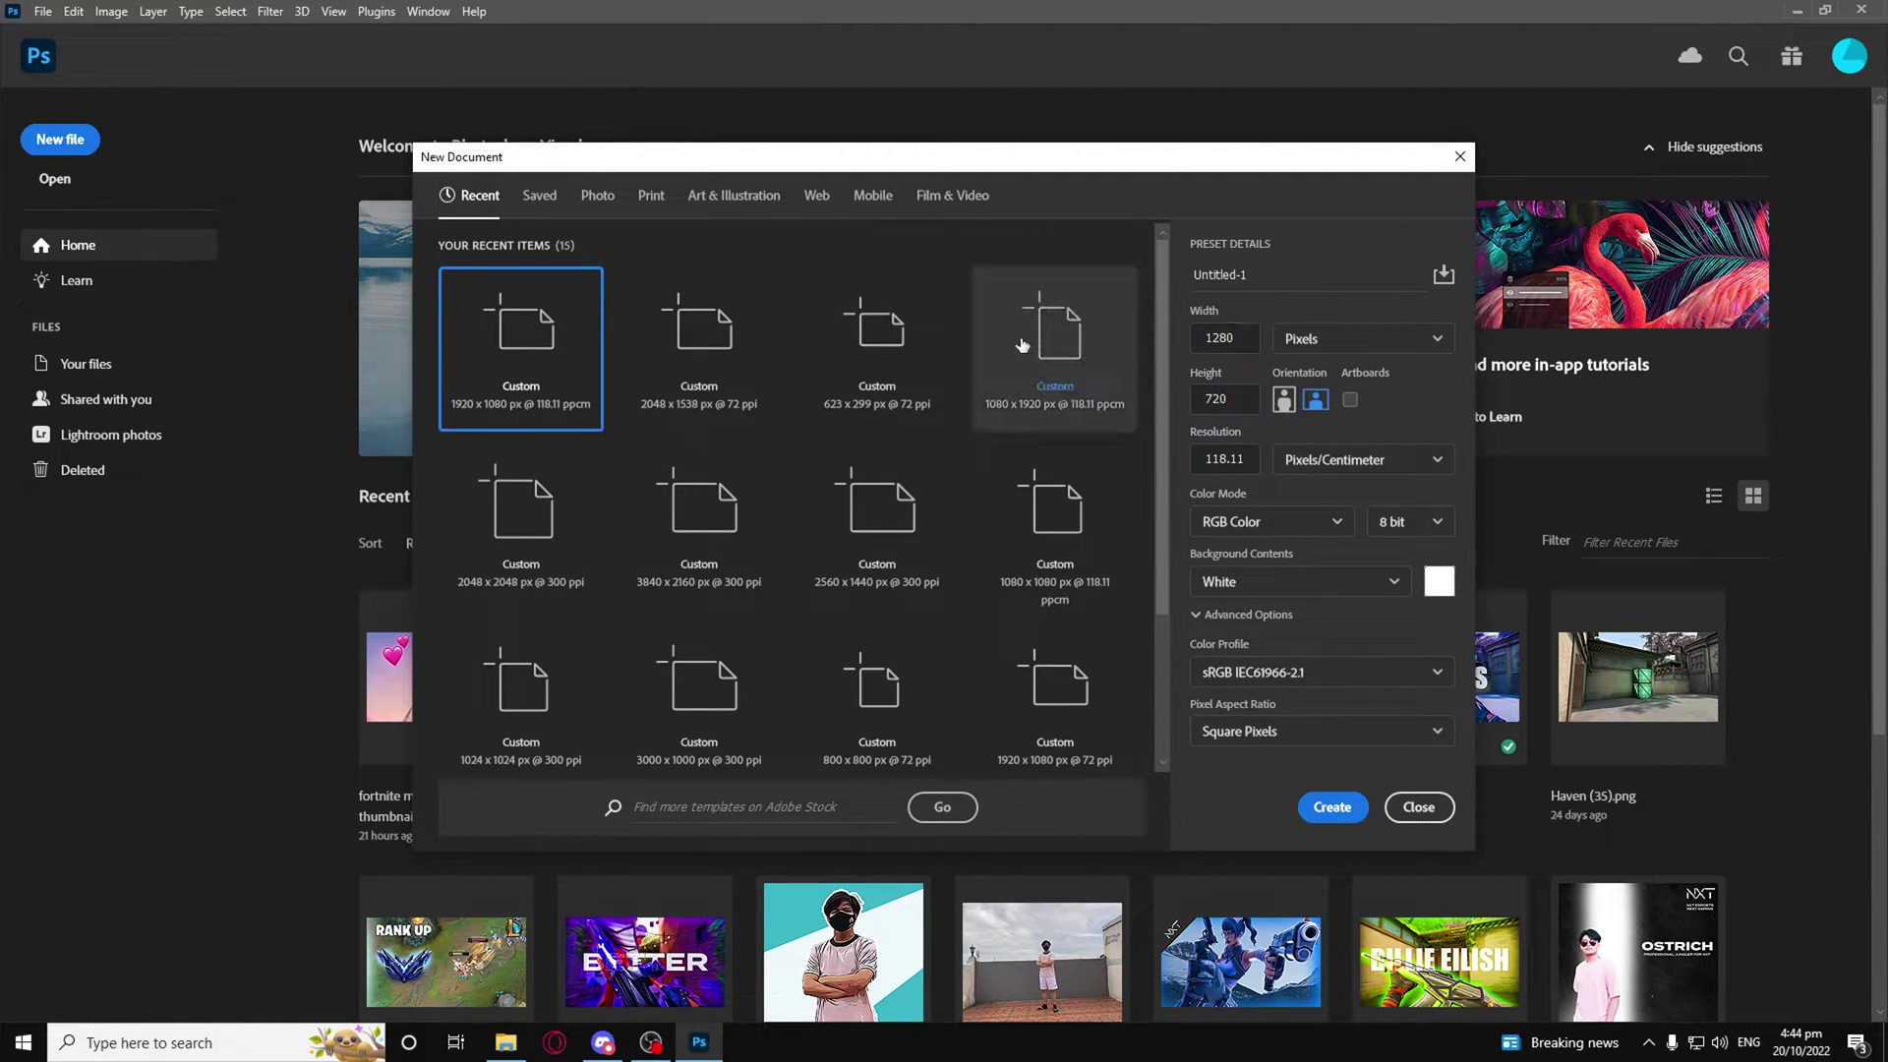
left_click(1240, 336)
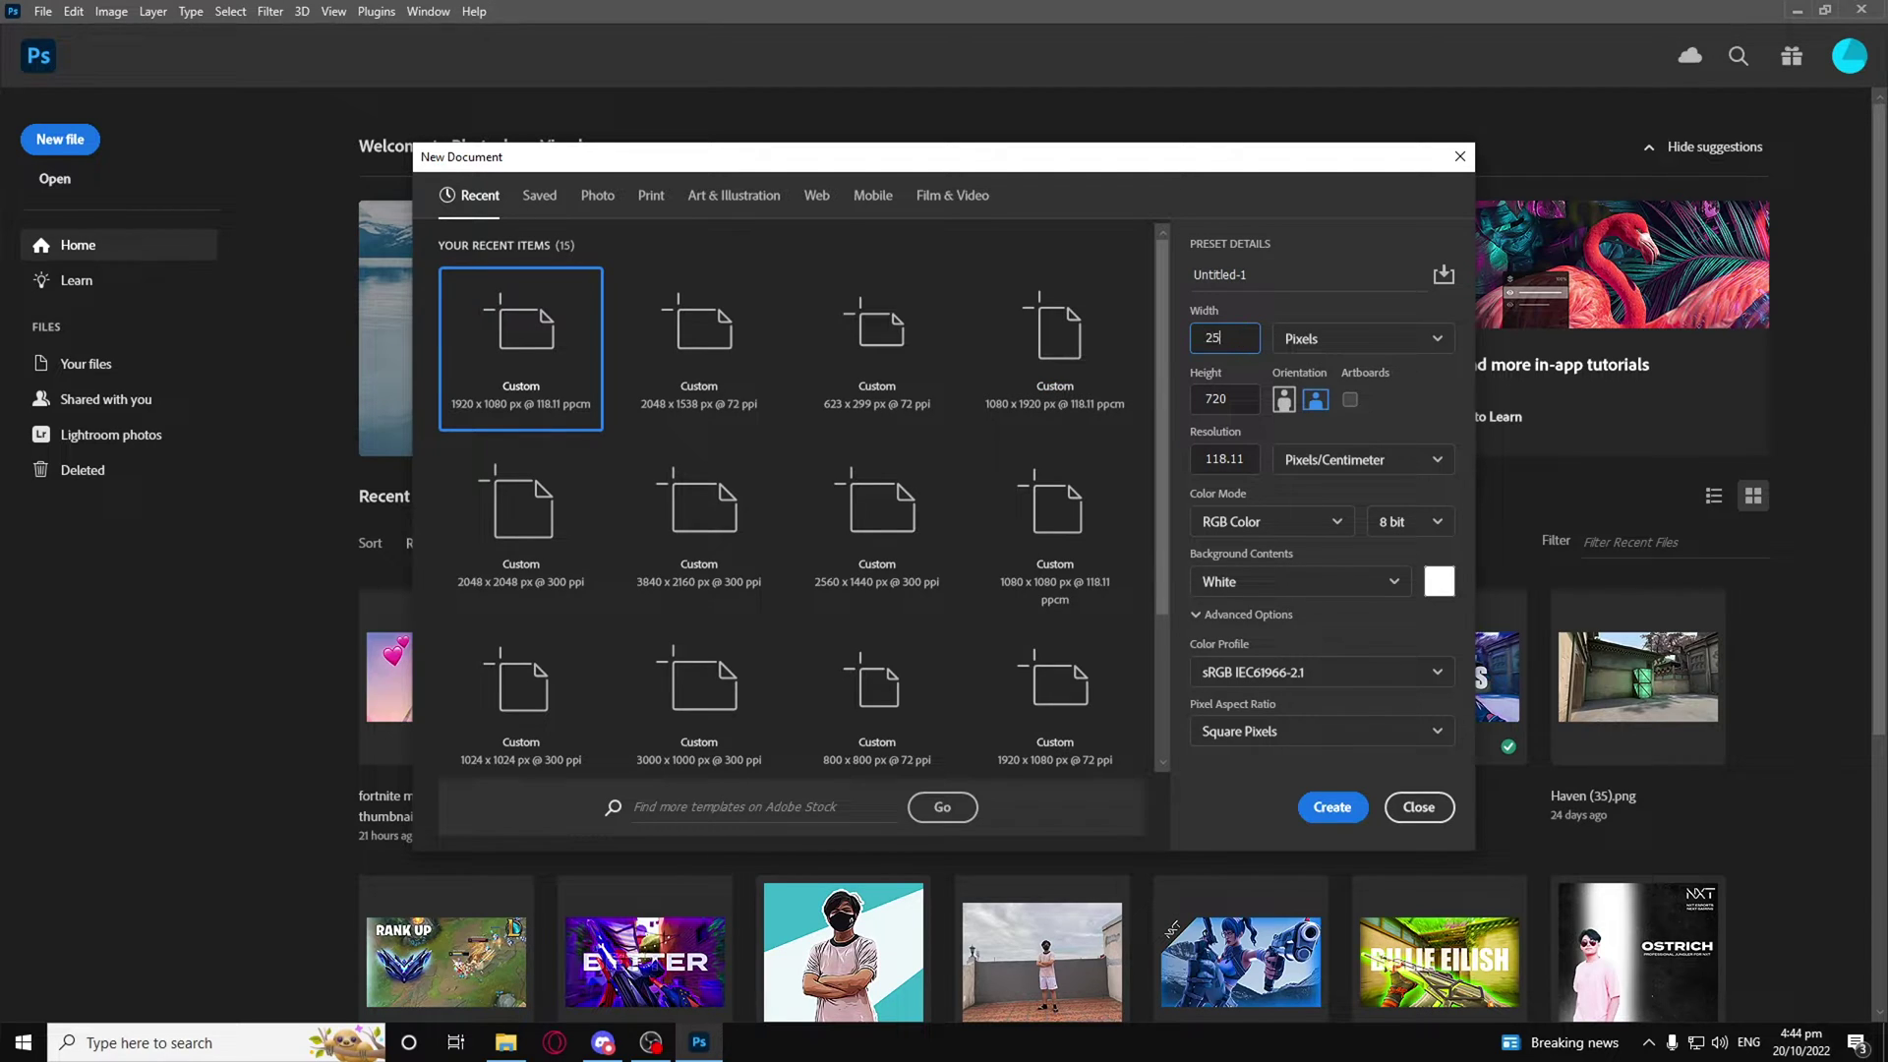
type("2560")
key("Tab")
type("1440")
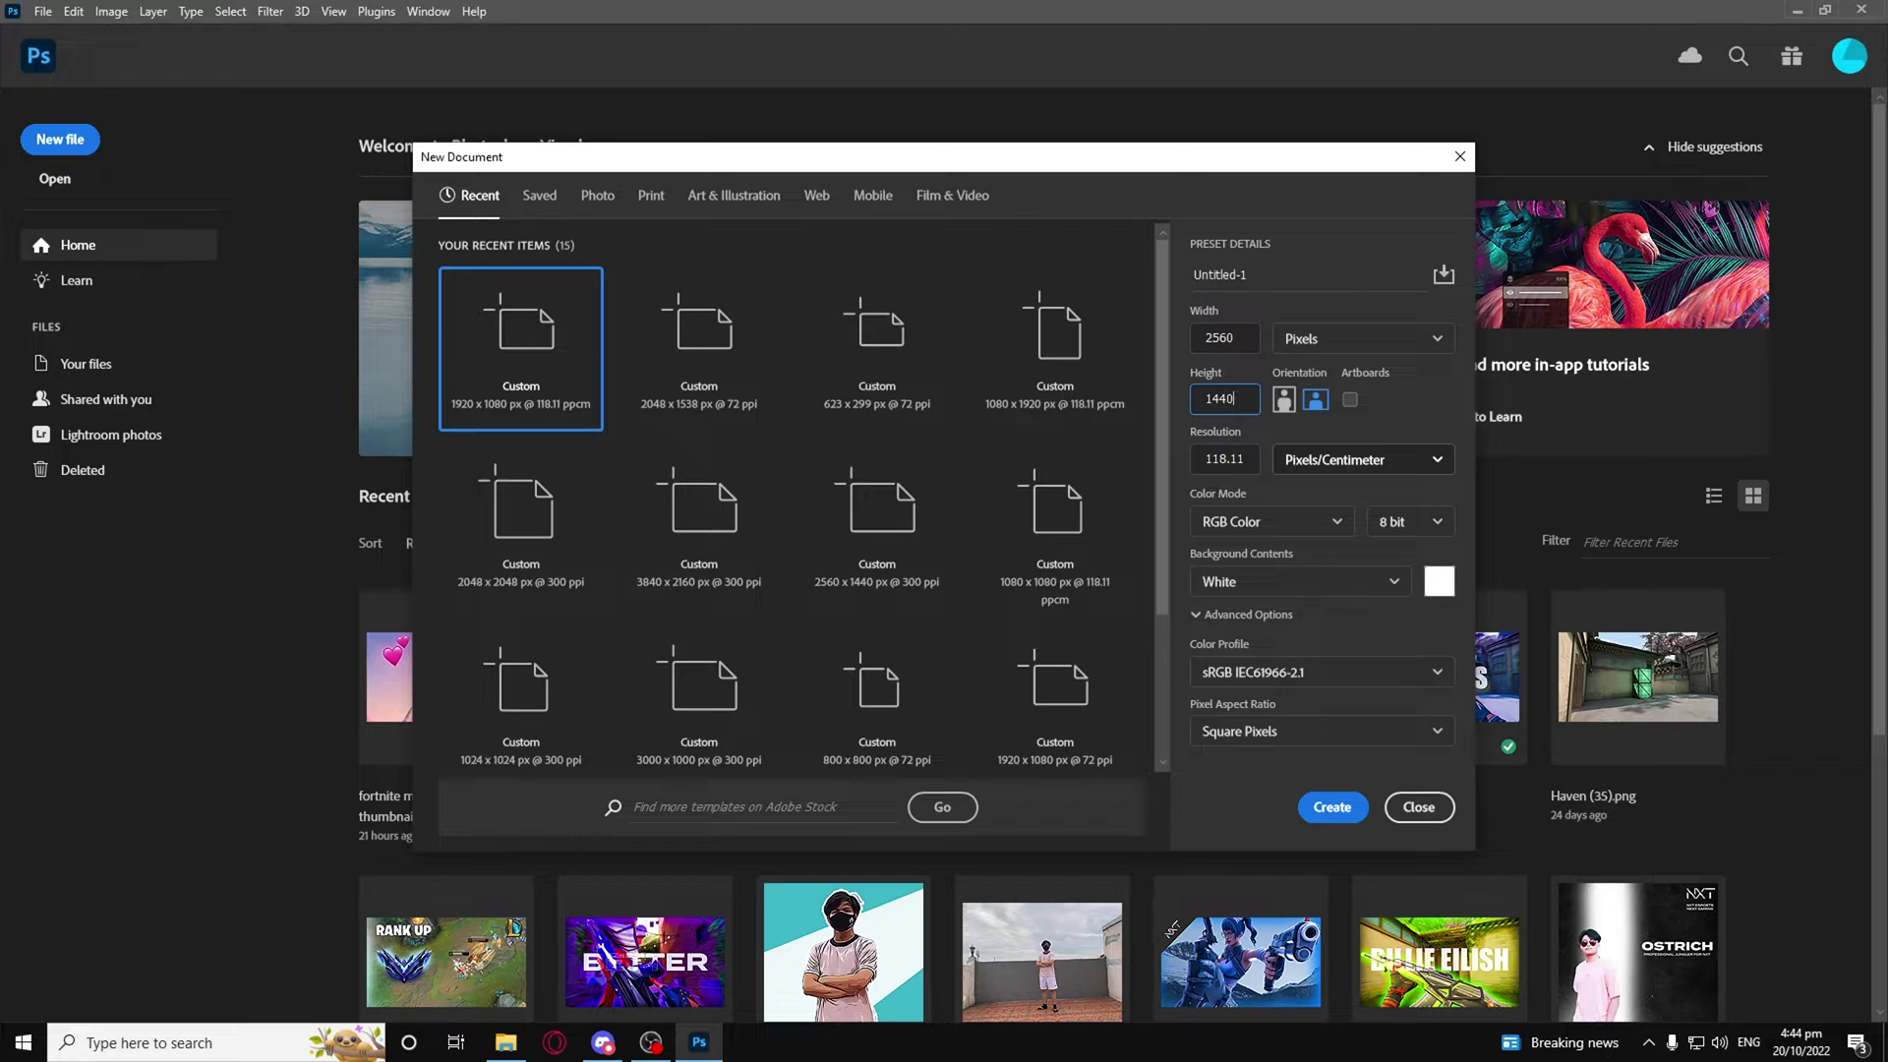
key("Return")
type("1080")
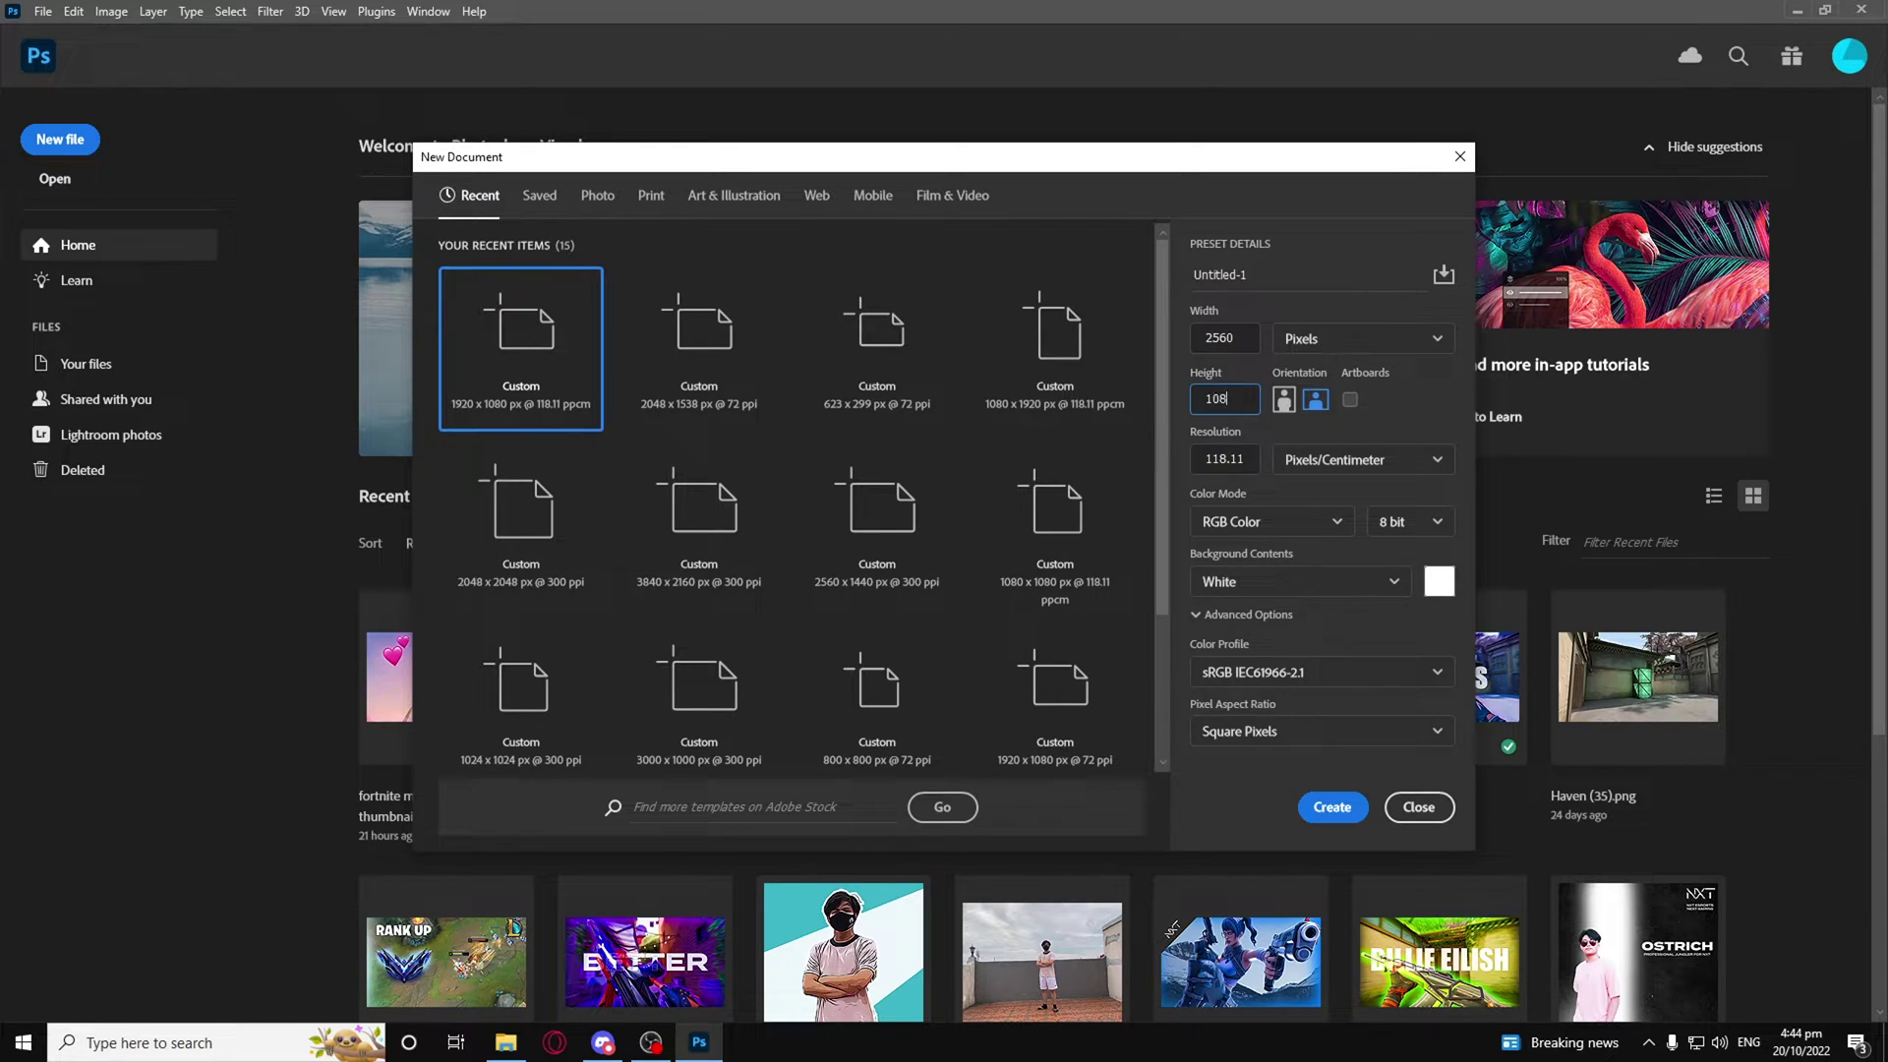
Step: Set width to 1920, then create a document from the 1080 × 1920 portrait preset
left_click(1232, 339)
key("ctrl+a")
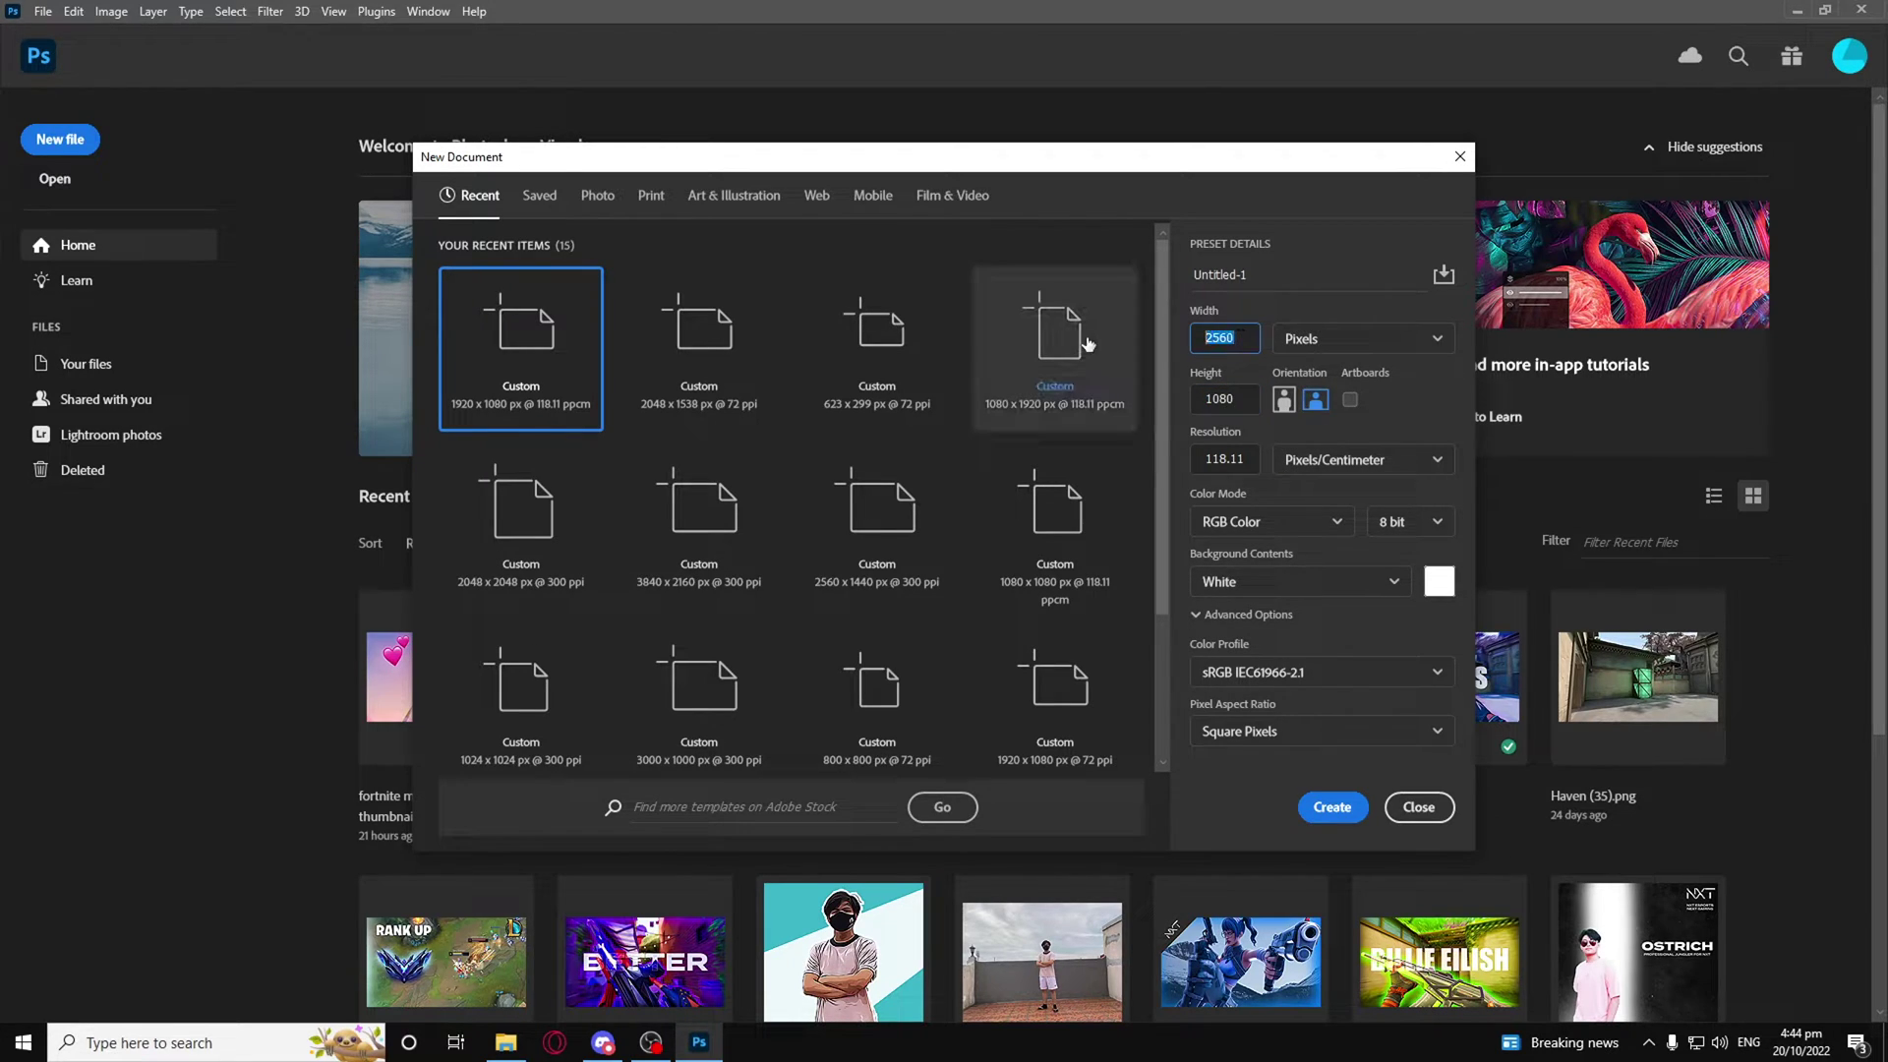
type("1920")
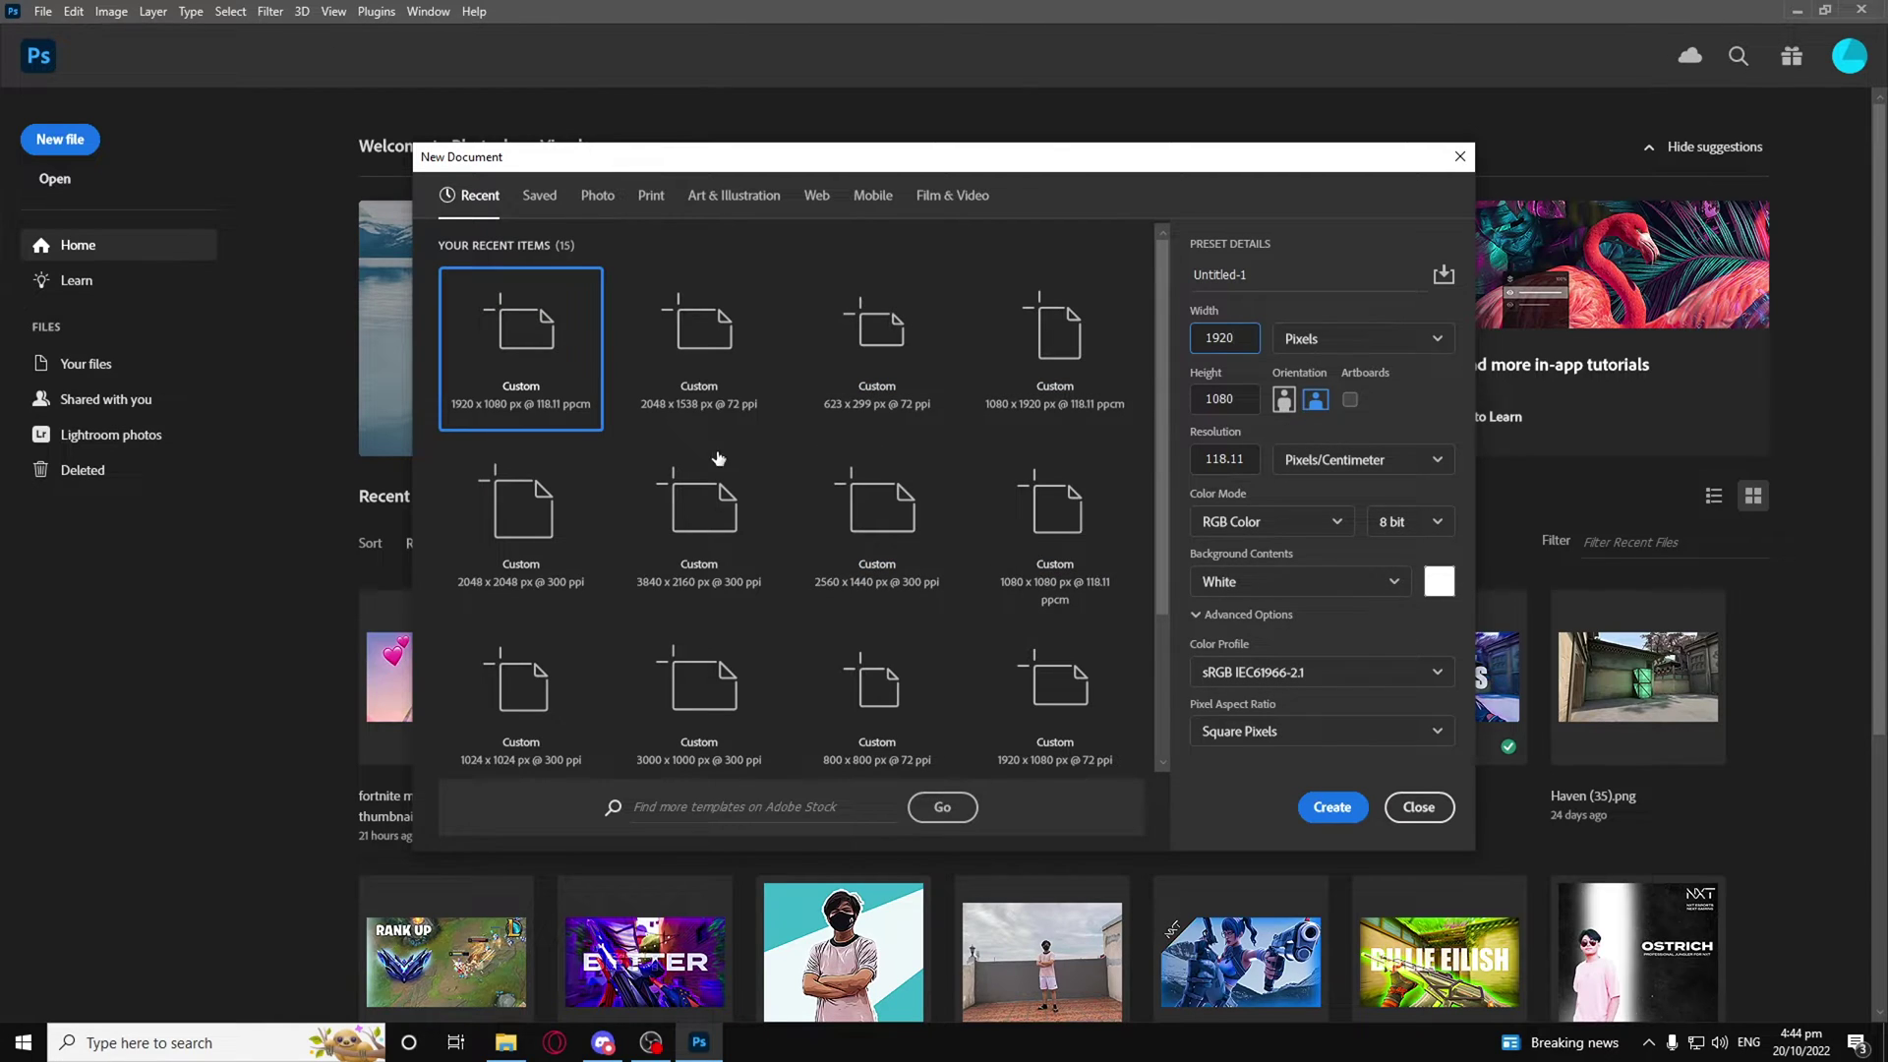
left_click(1051, 393)
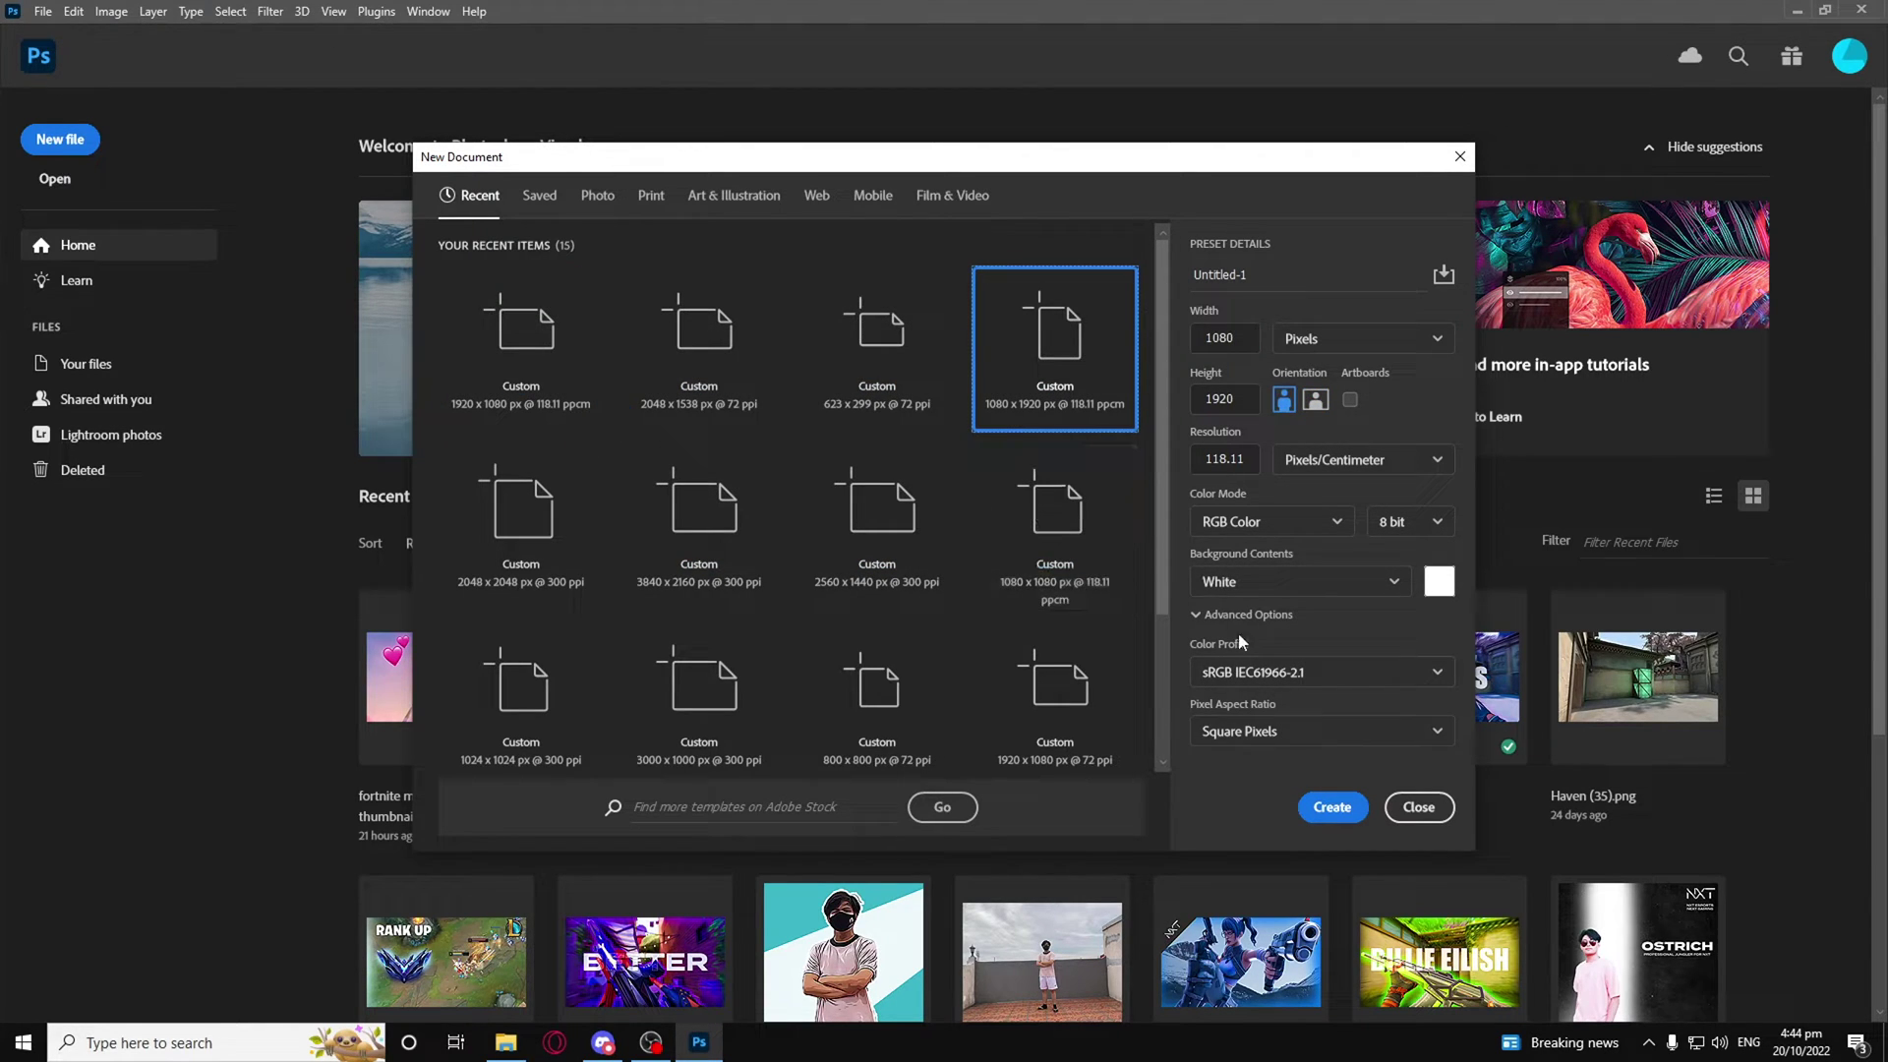
left_click(1352, 808)
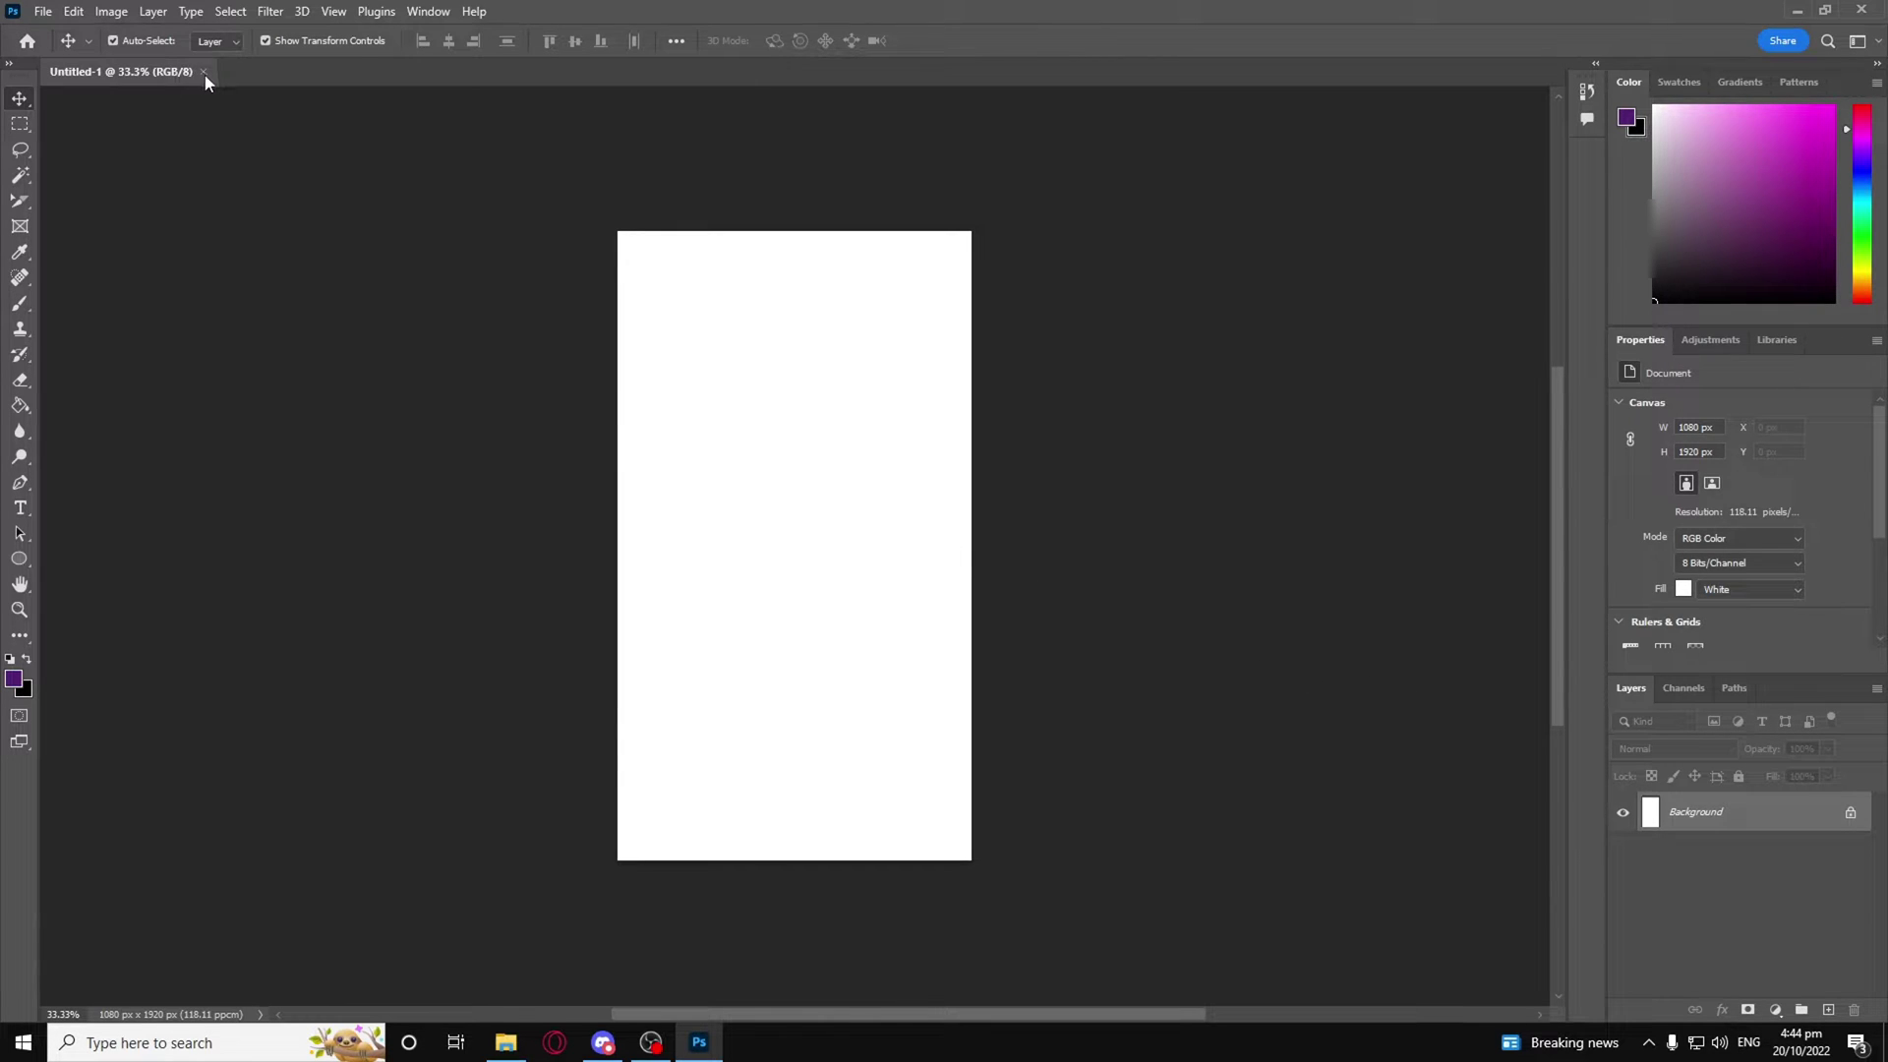
Step: Create a 1920 × 1080 document and place the Image2 screenshot filling the canvas
left_click(43, 11)
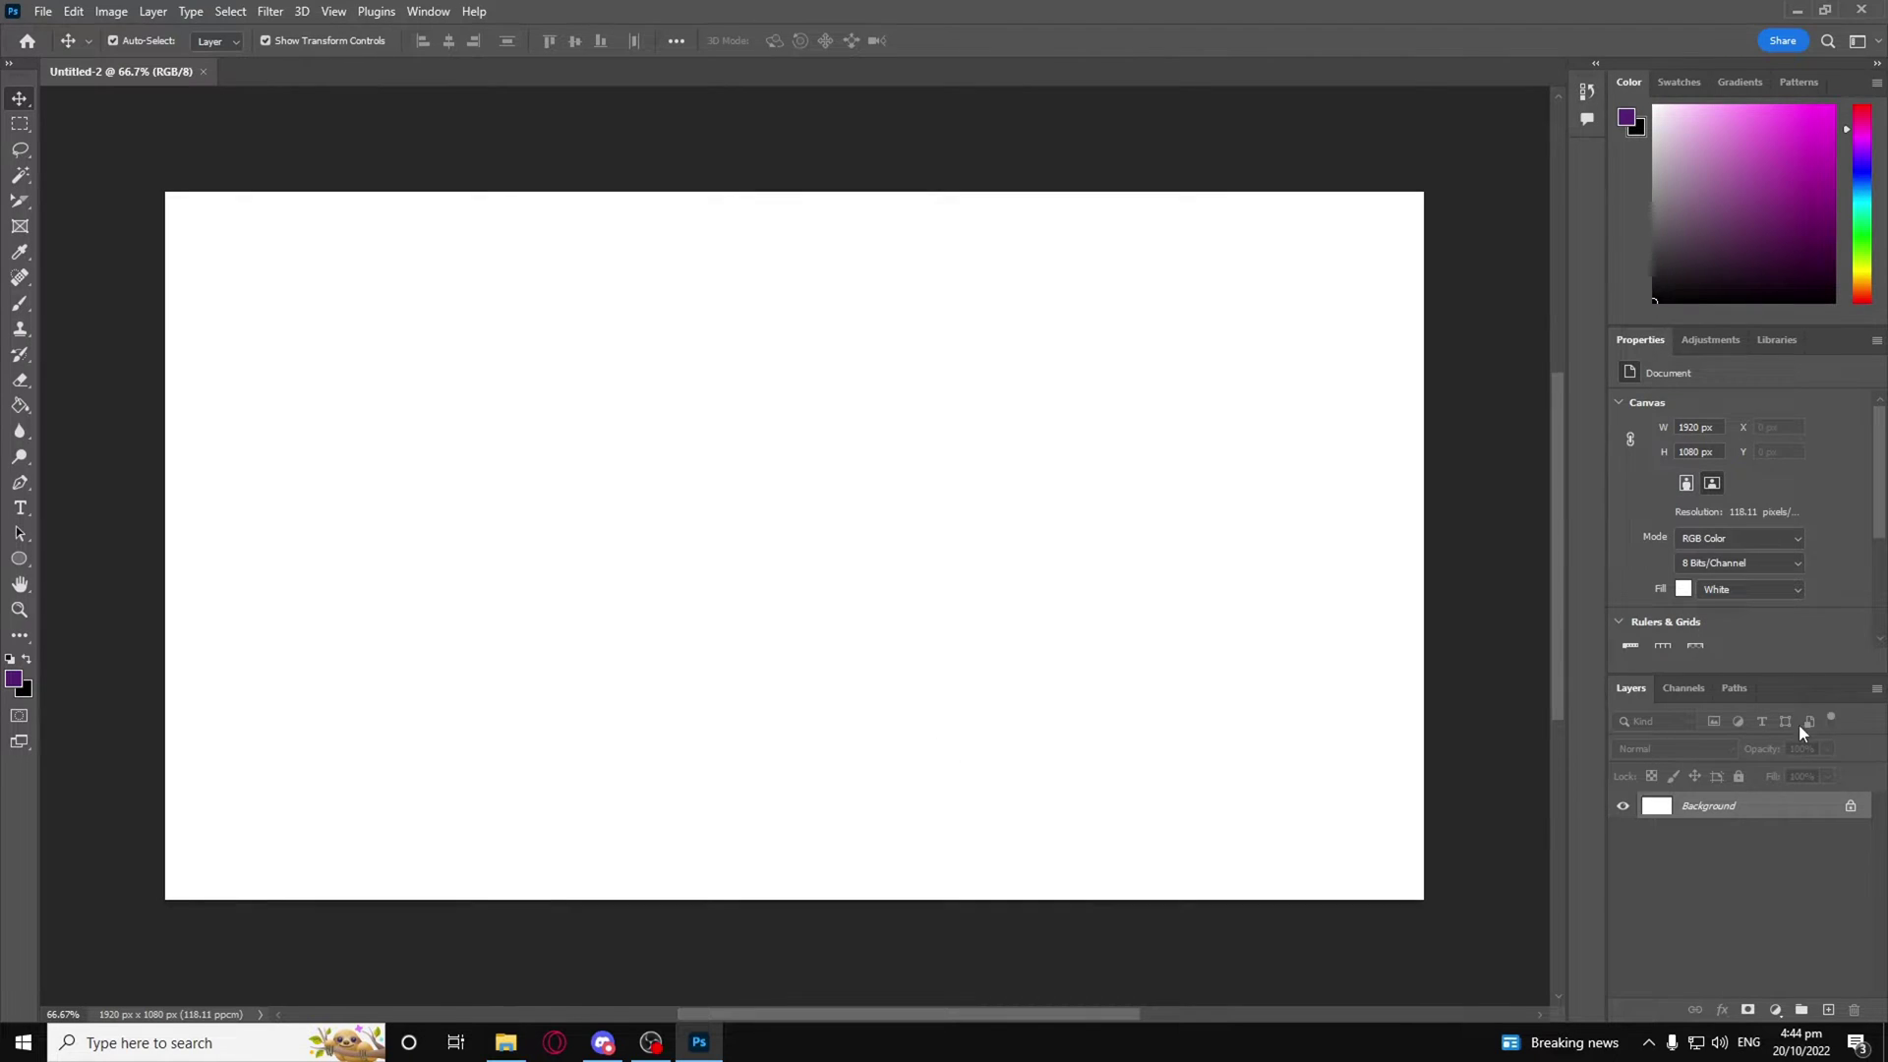
left_click(506, 1042)
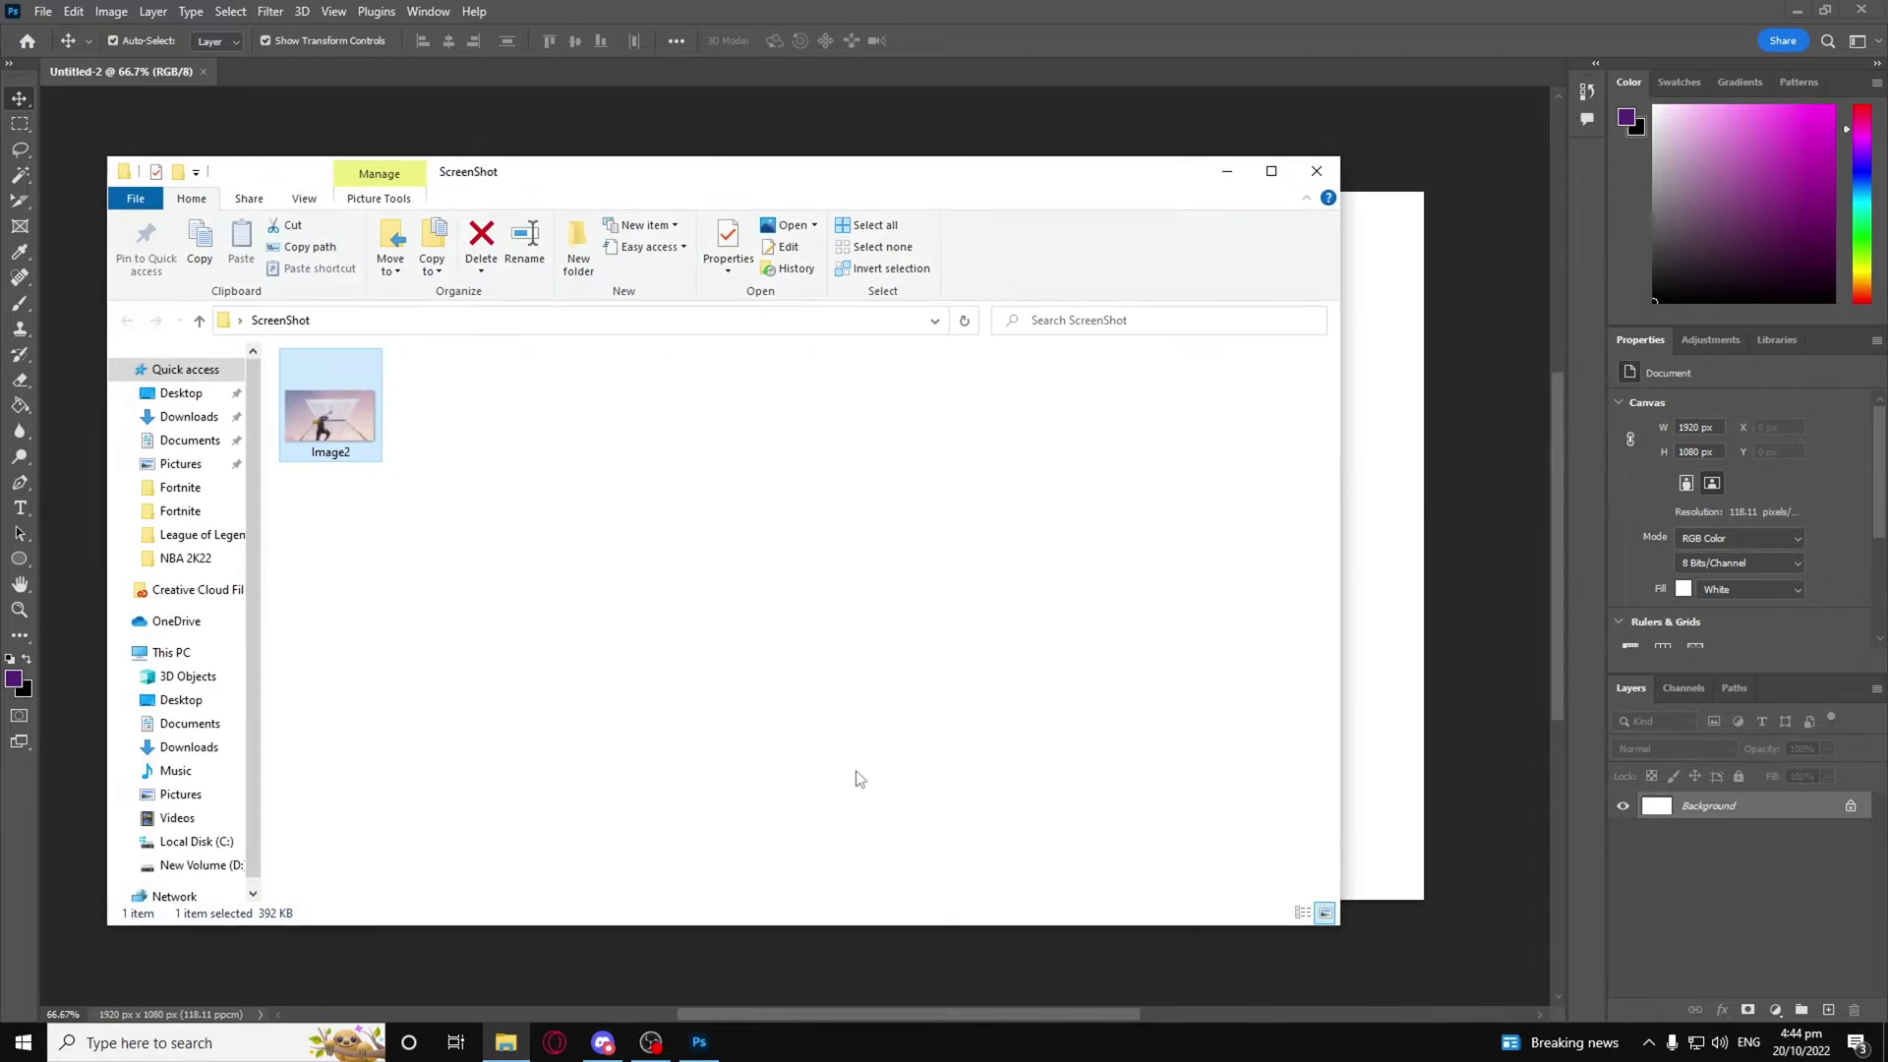
left_click(1382, 492)
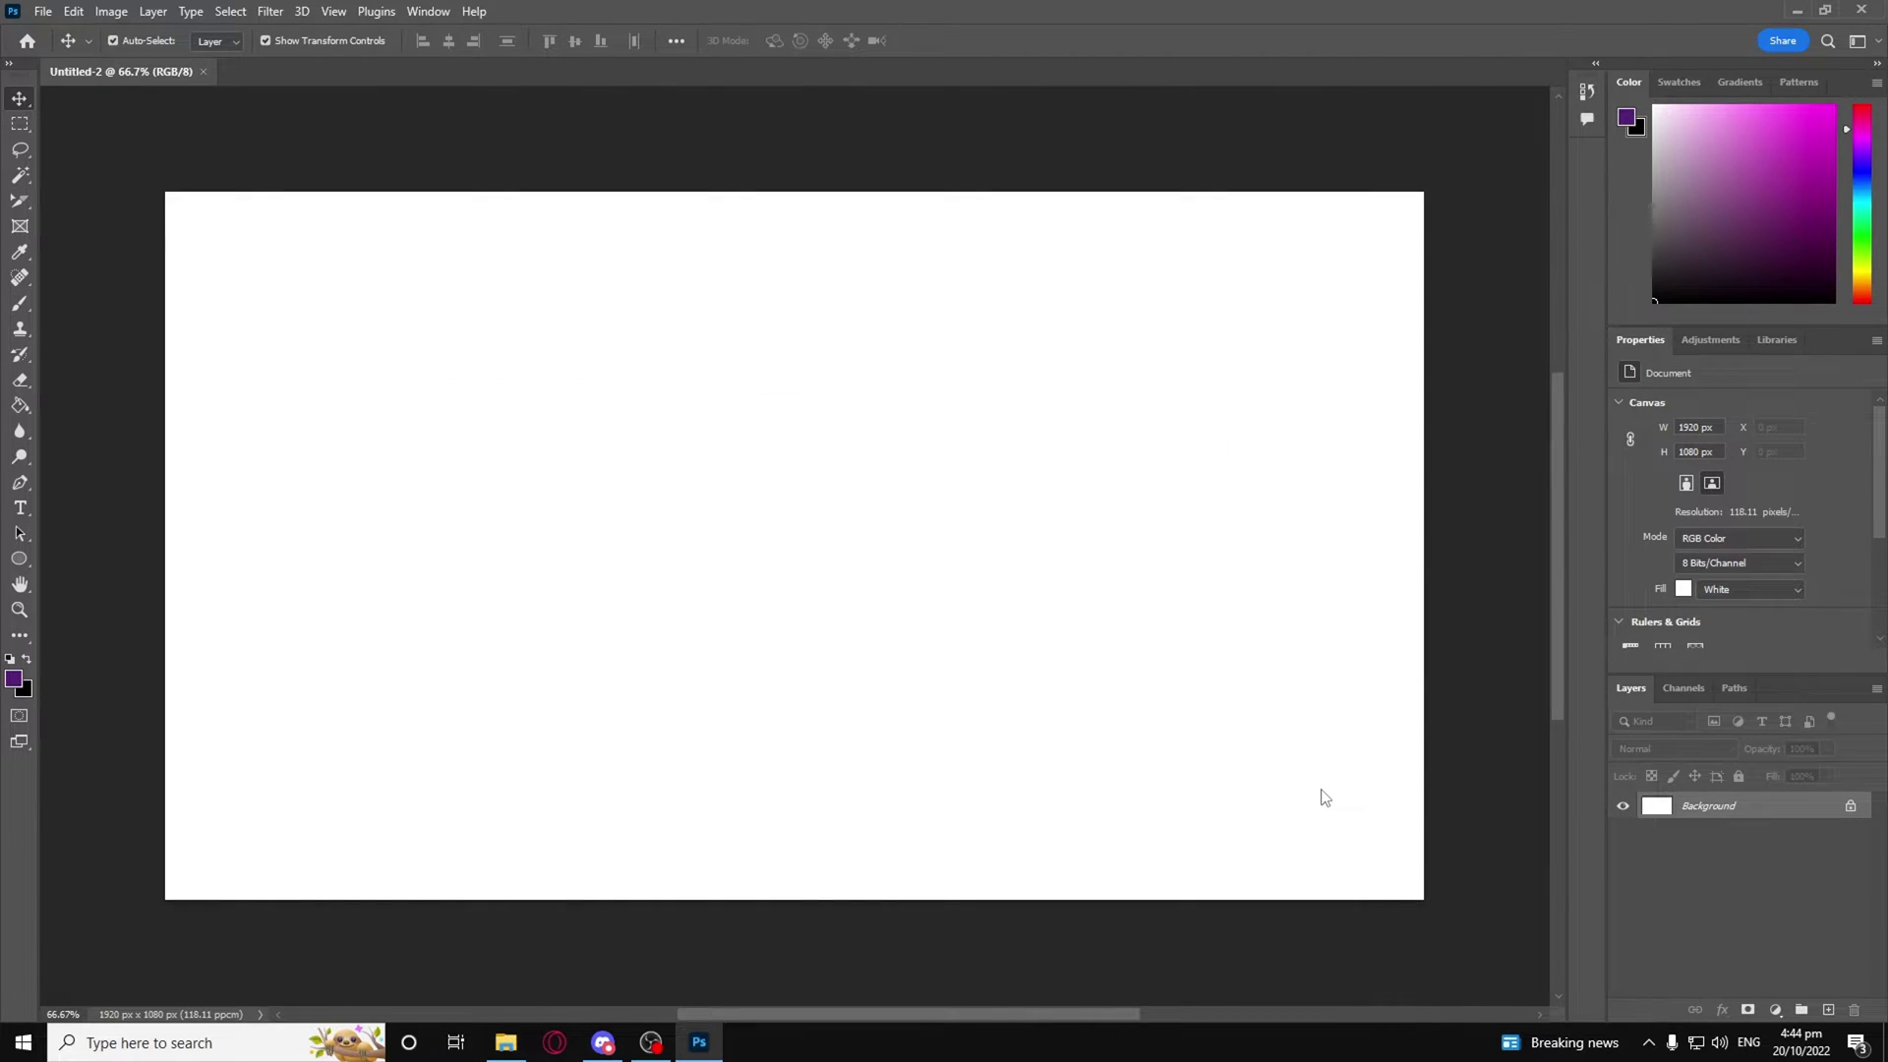
key("ctrl+v")
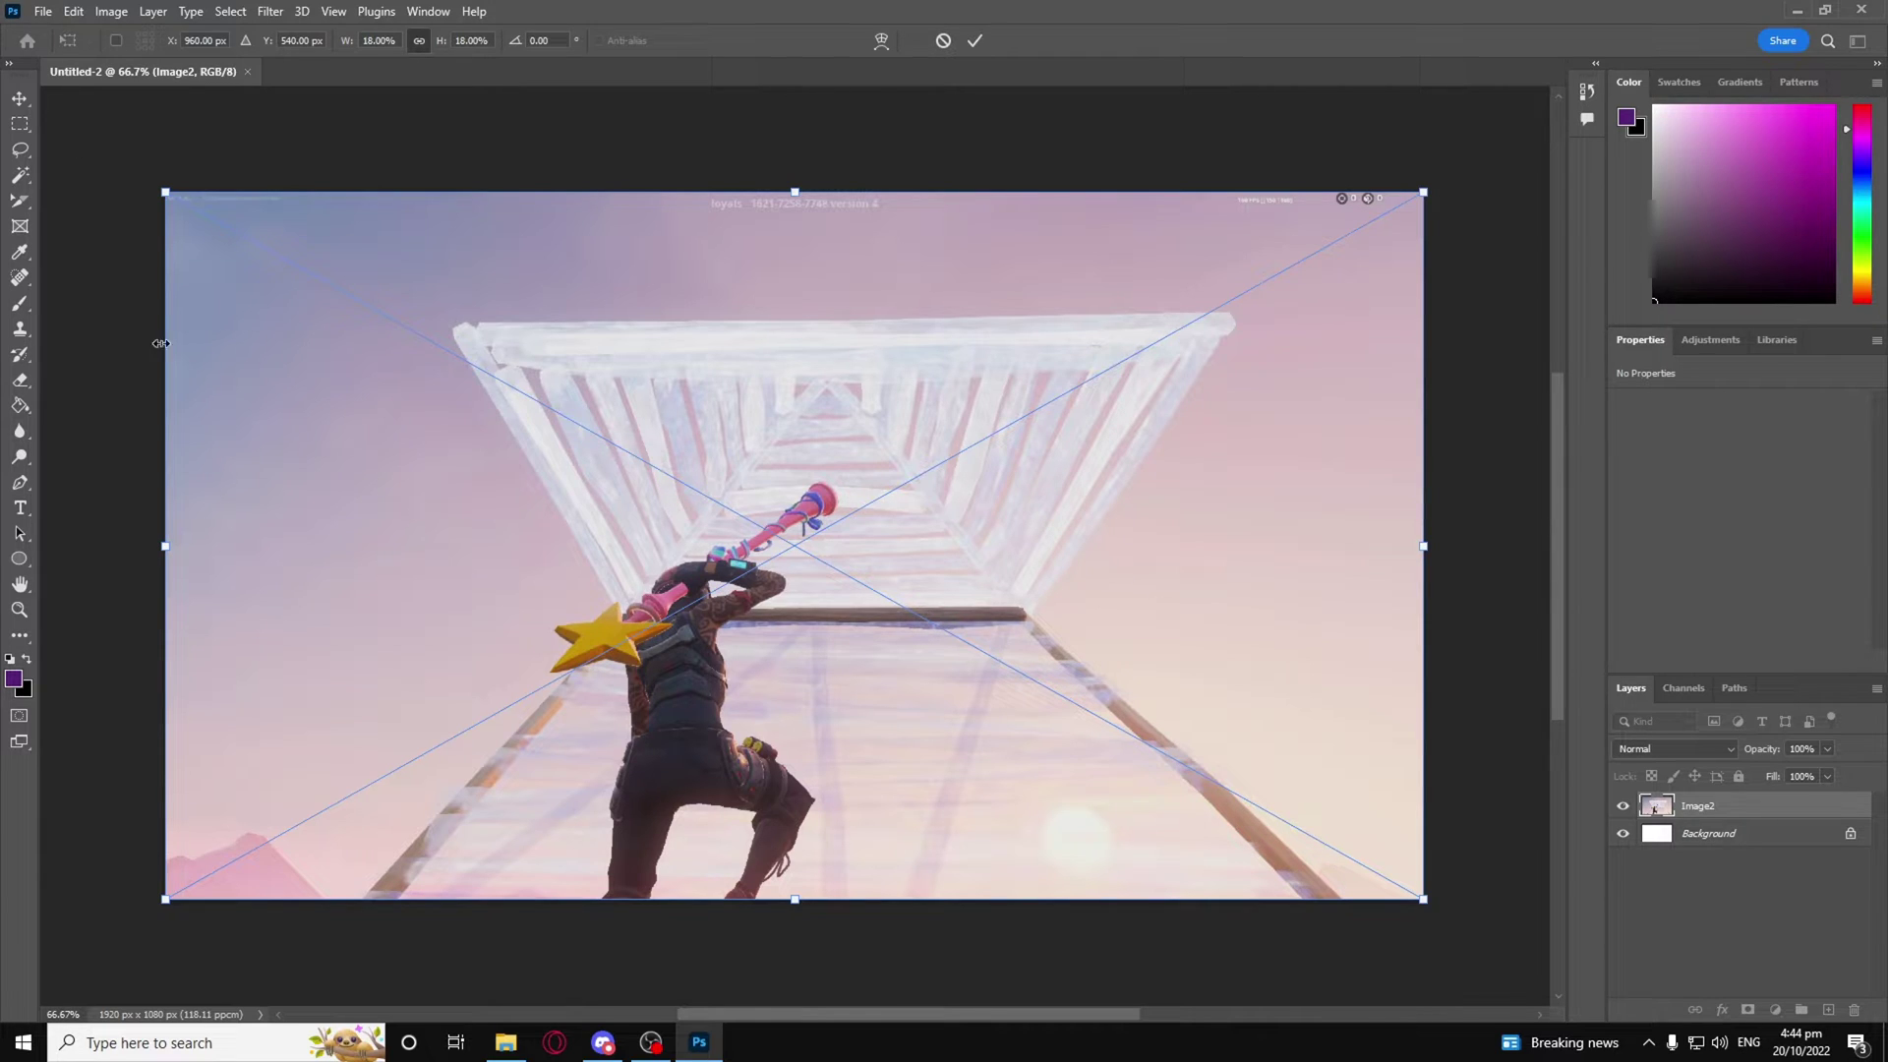
left_click(19, 98)
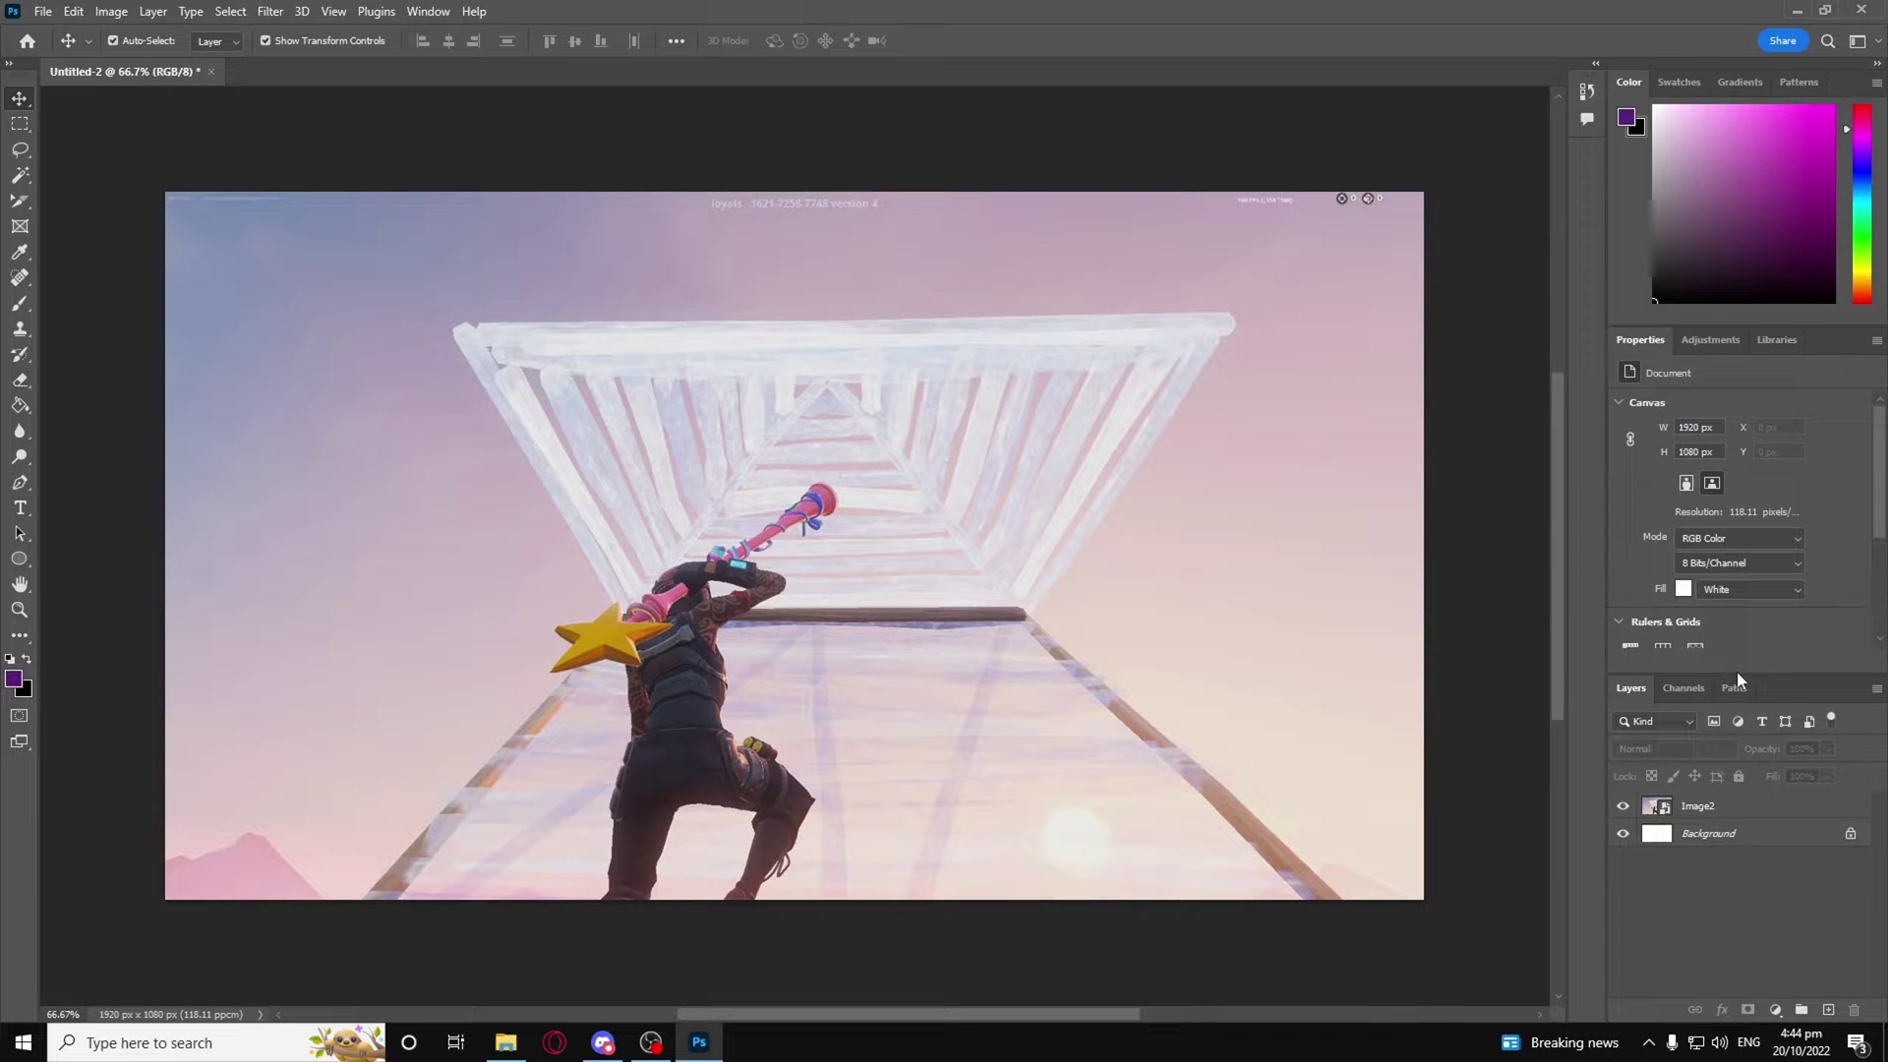
left_click(759, 665)
Step: Rasterize the Image2 layer into a plain pixel layer
left_click(758, 662)
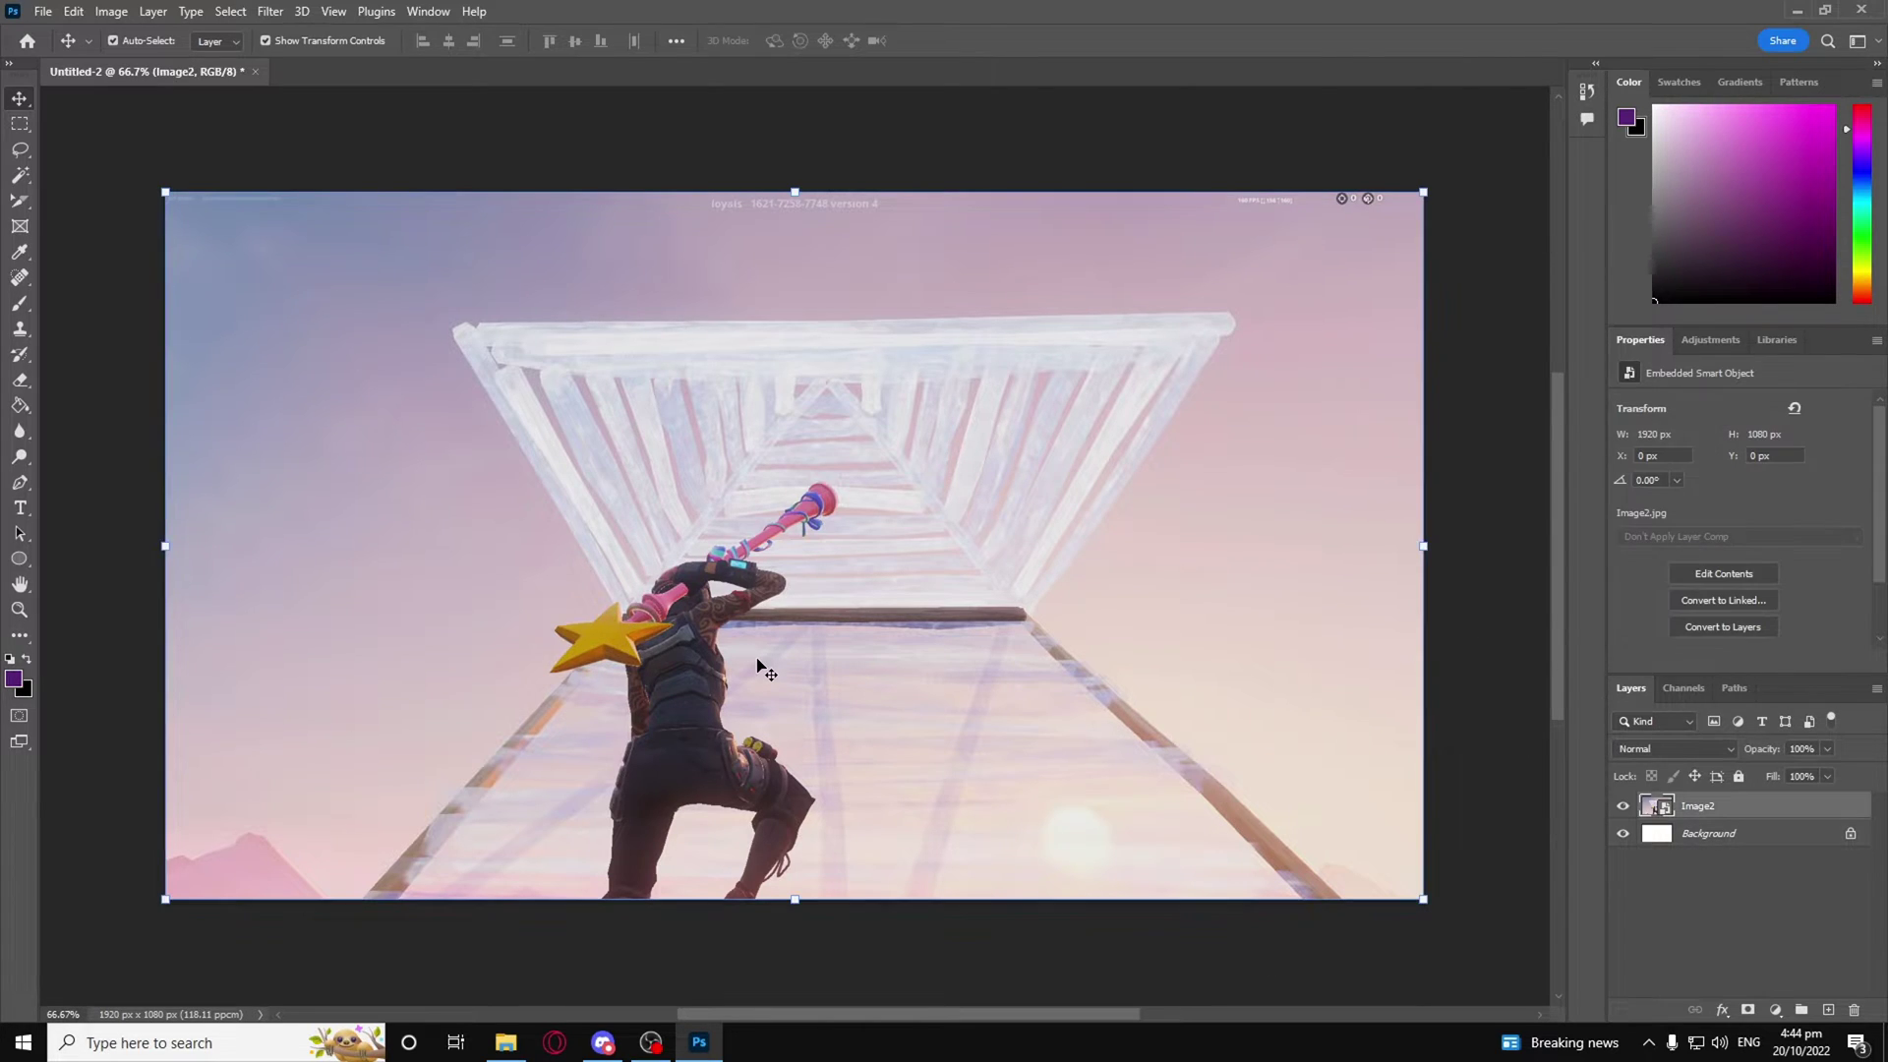
right_click(1747, 809)
left_click(1562, 534)
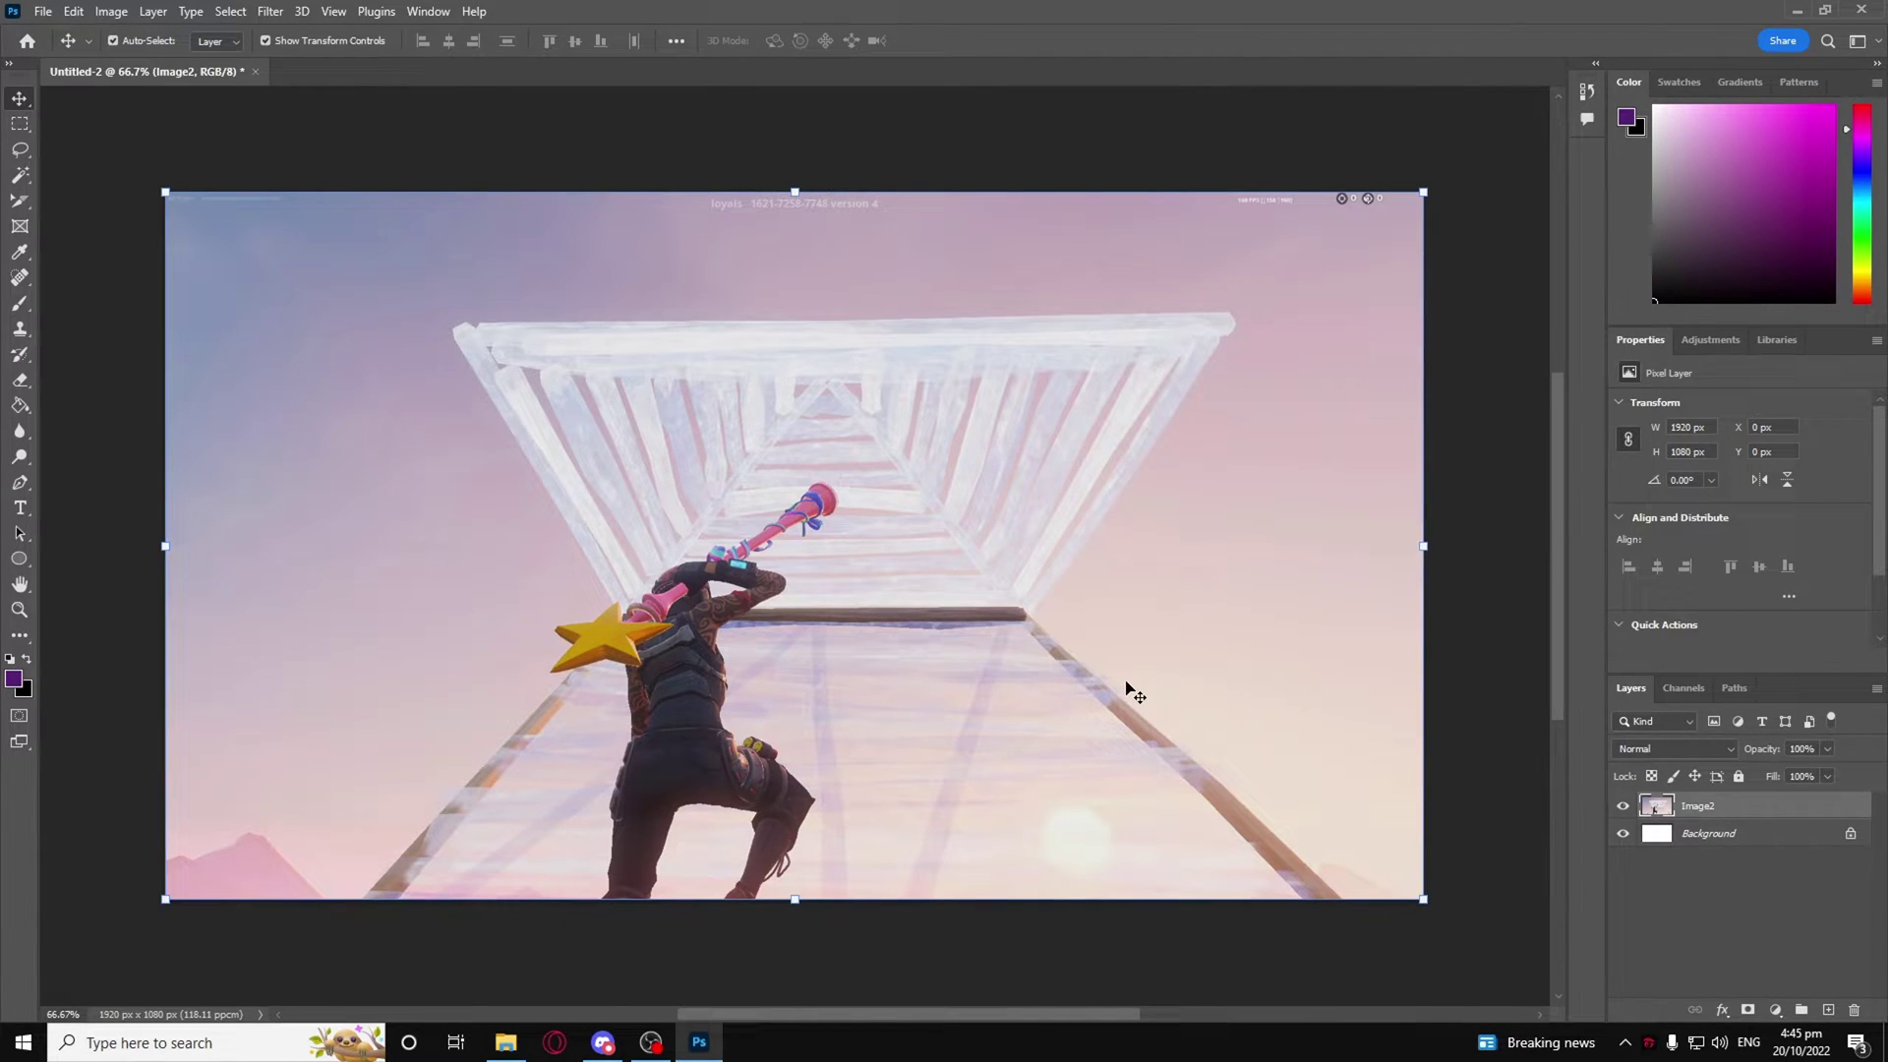
Step: Try a Hue/Saturation saturation boost of 50, then undo it and toggle the proof-colour preview
key("ctrl+u")
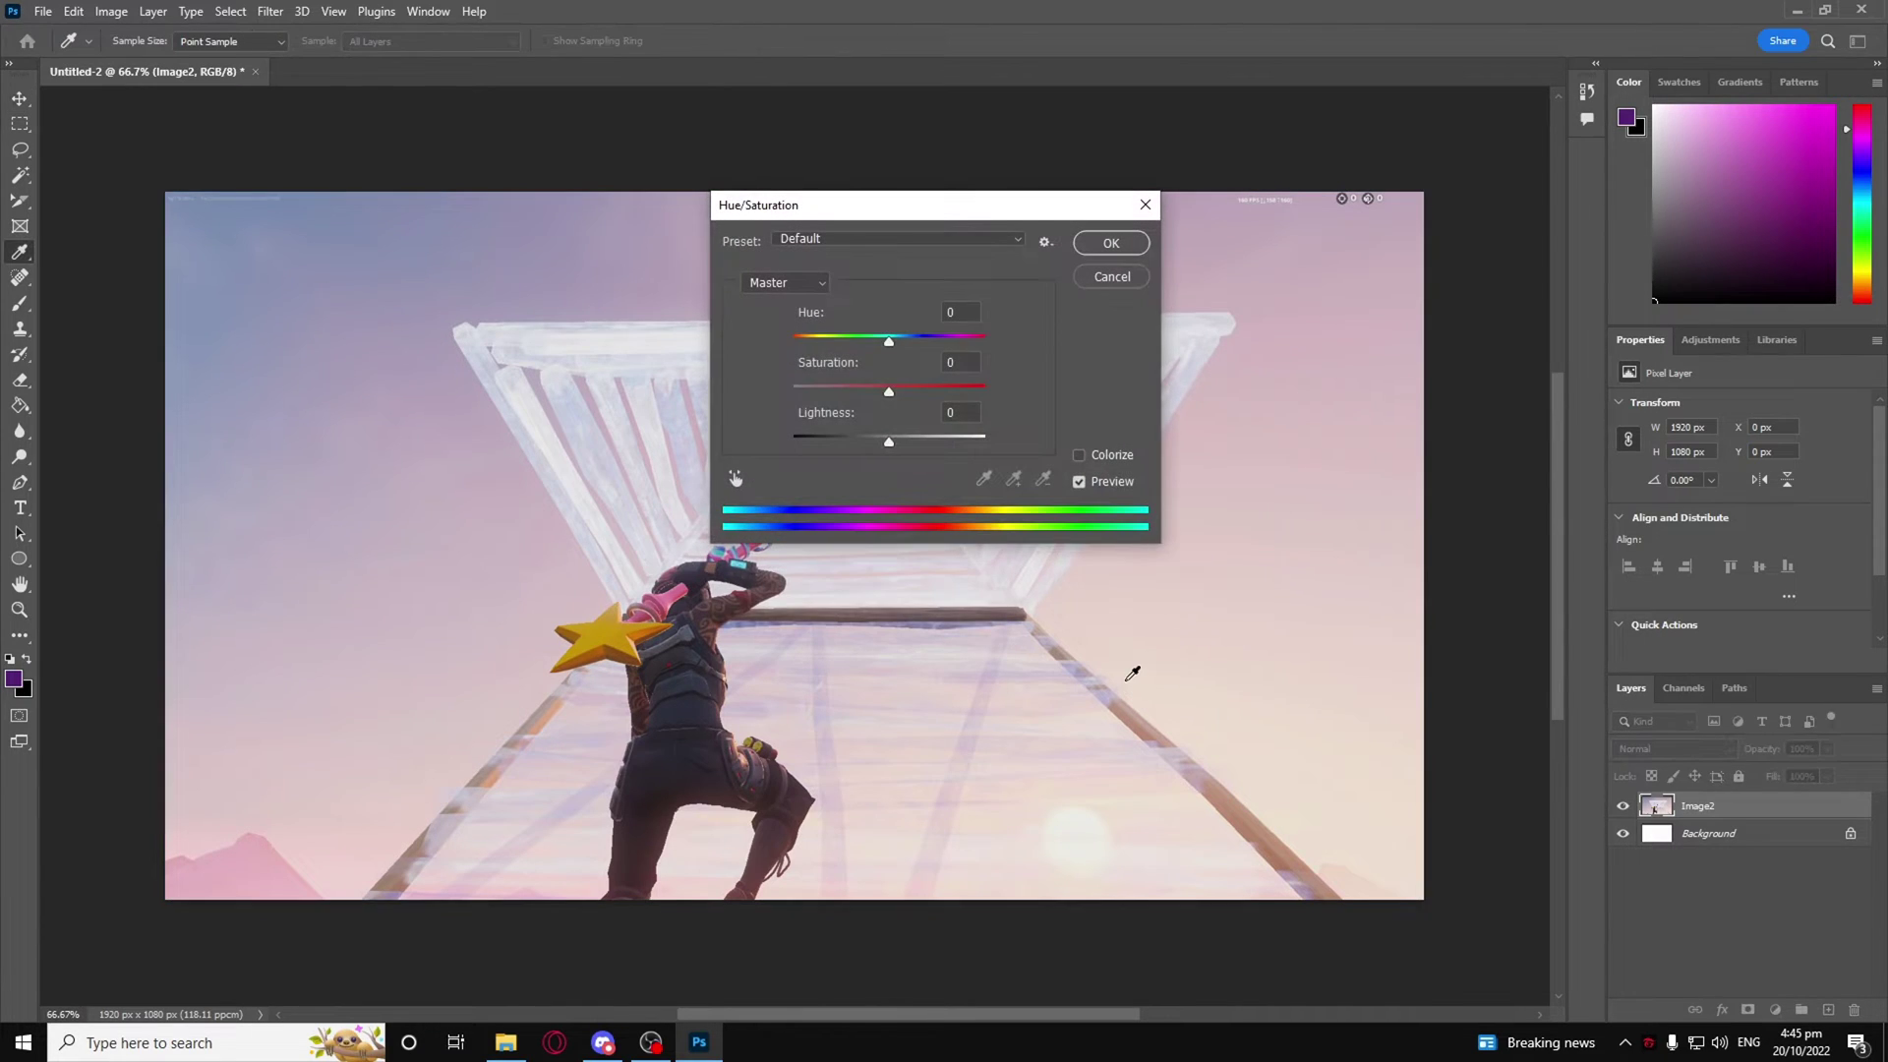
left_click_drag(870, 199, 813, 222)
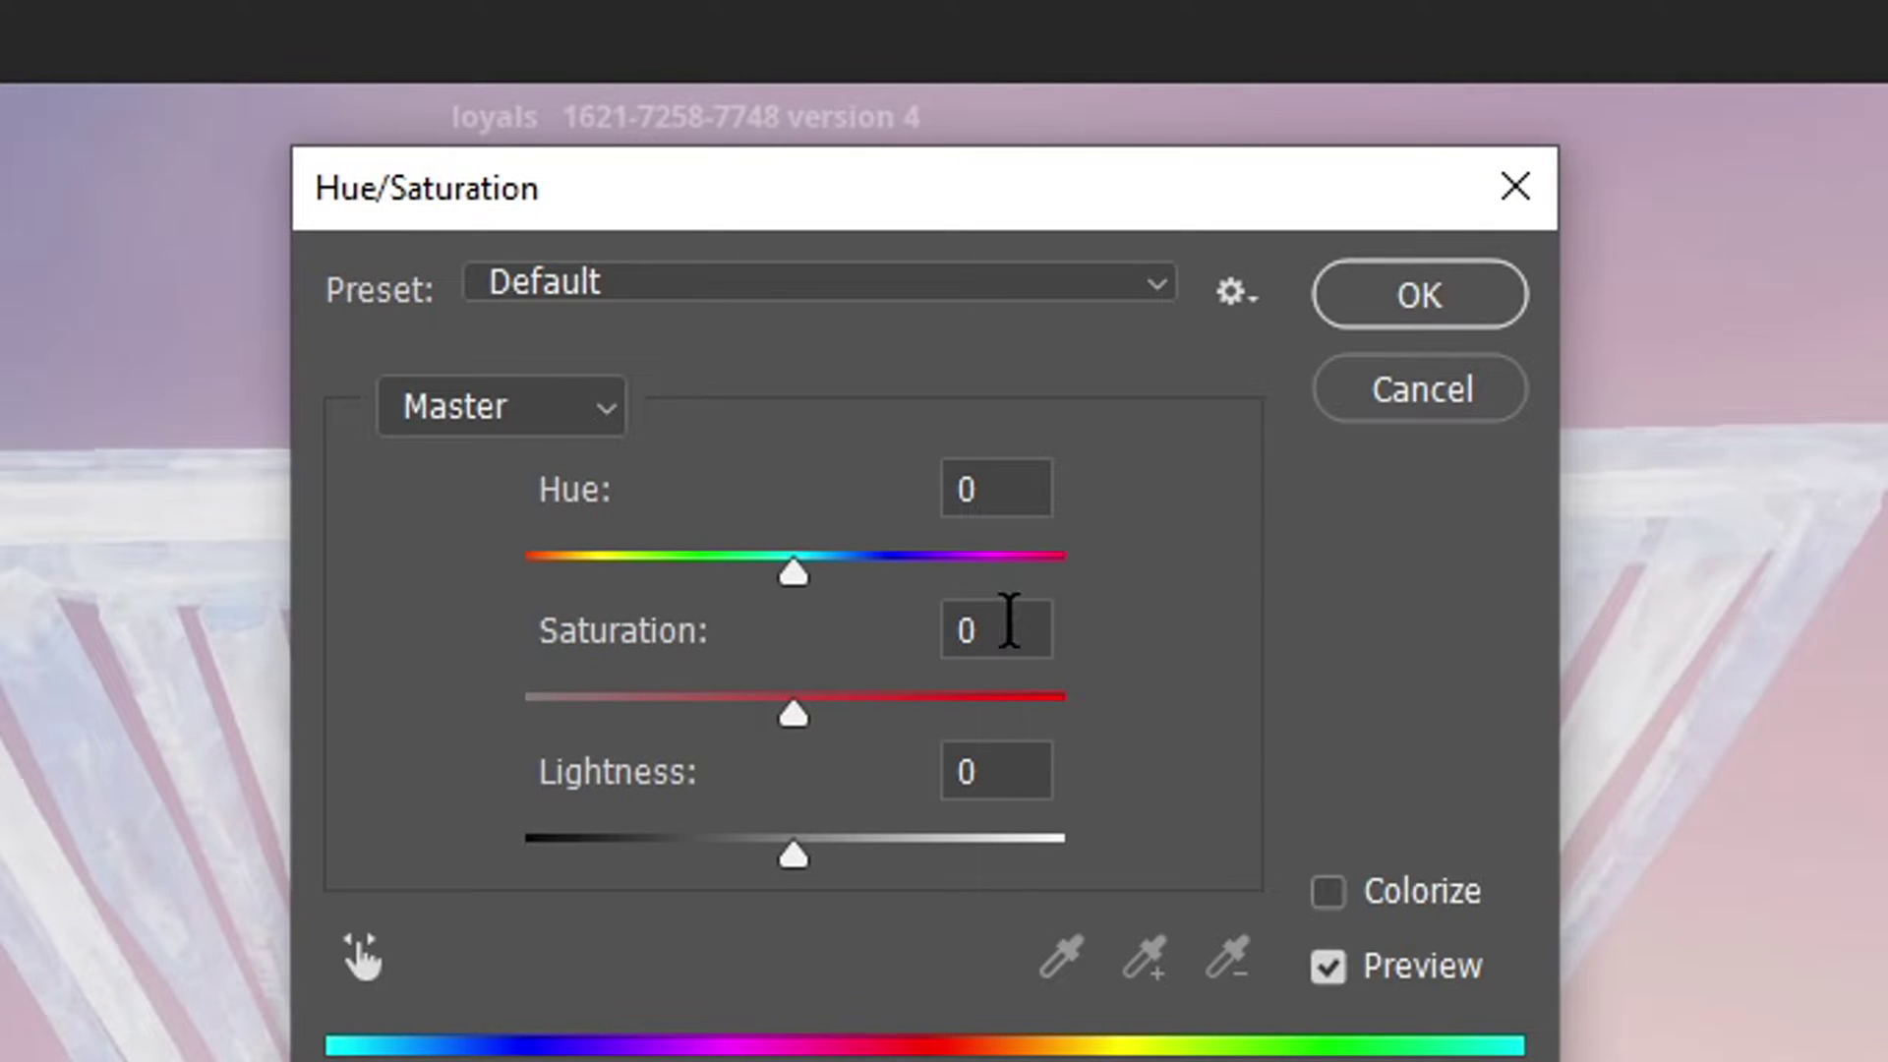
left_click(1011, 623)
type("50")
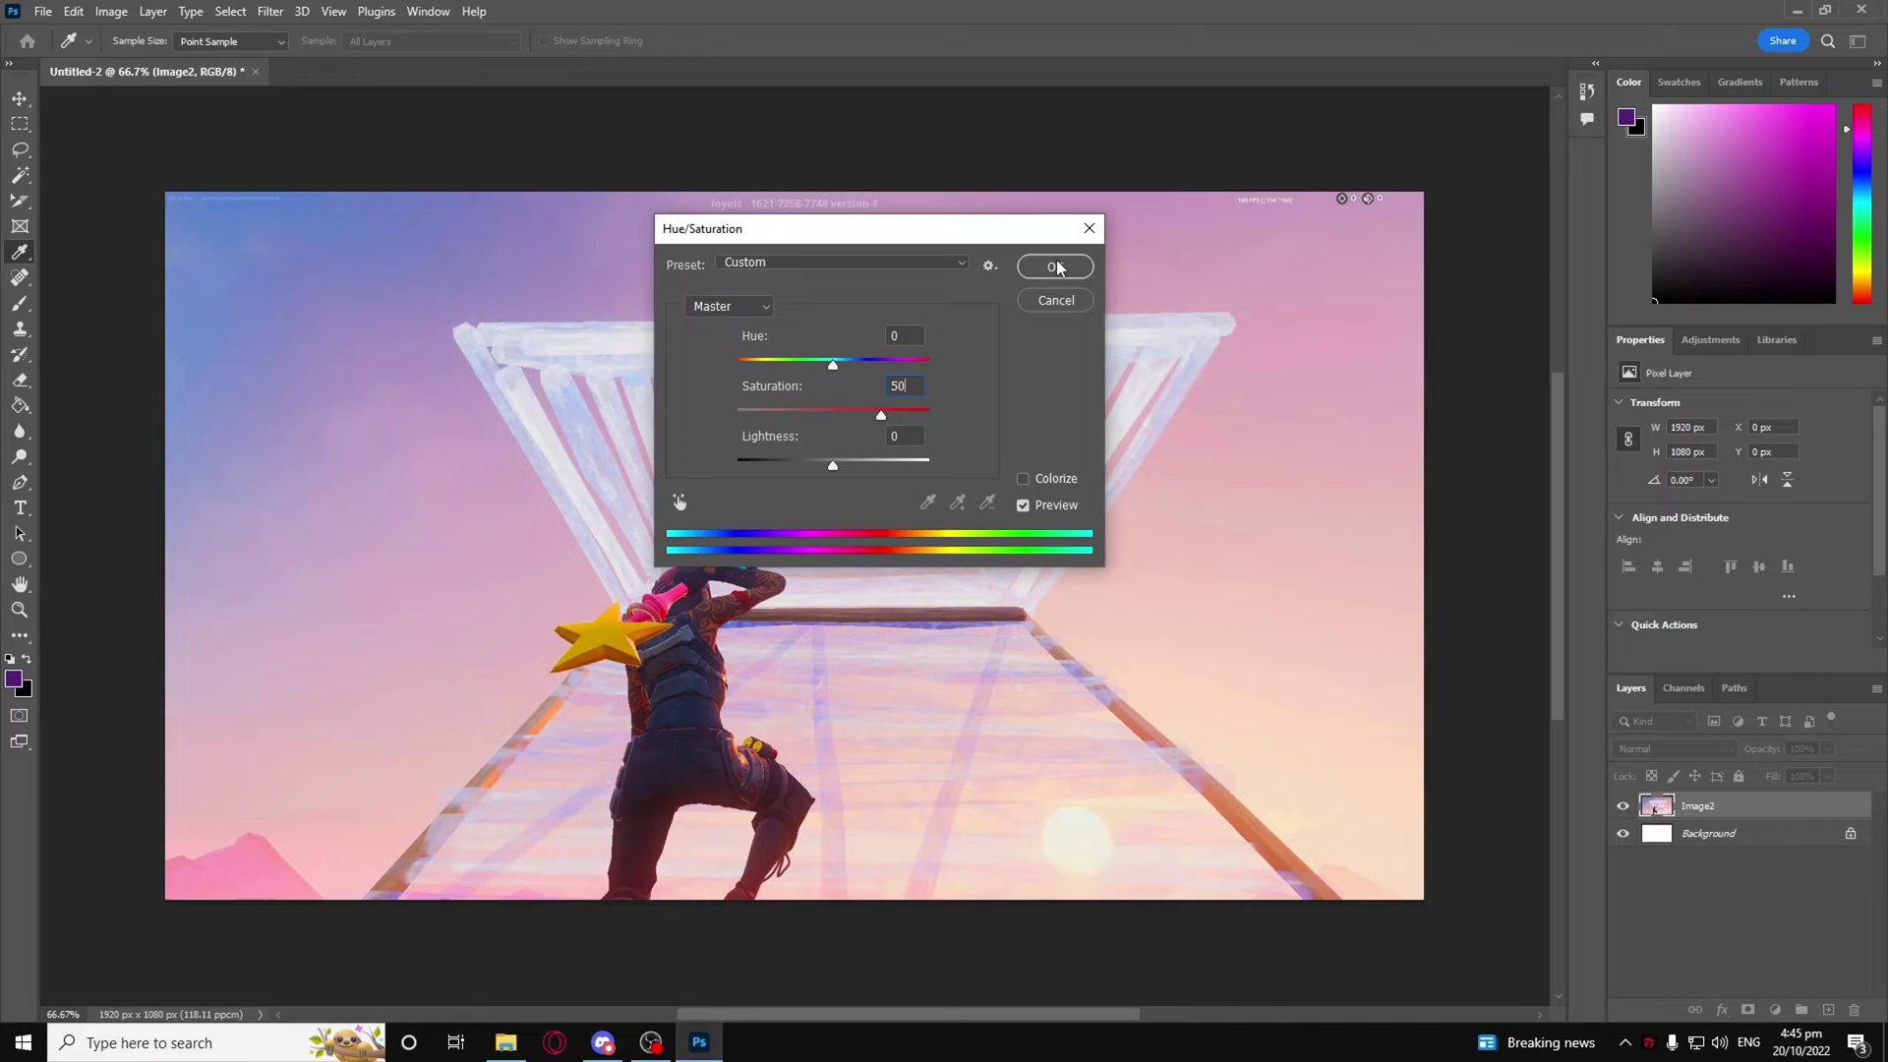
left_click(1420, 294)
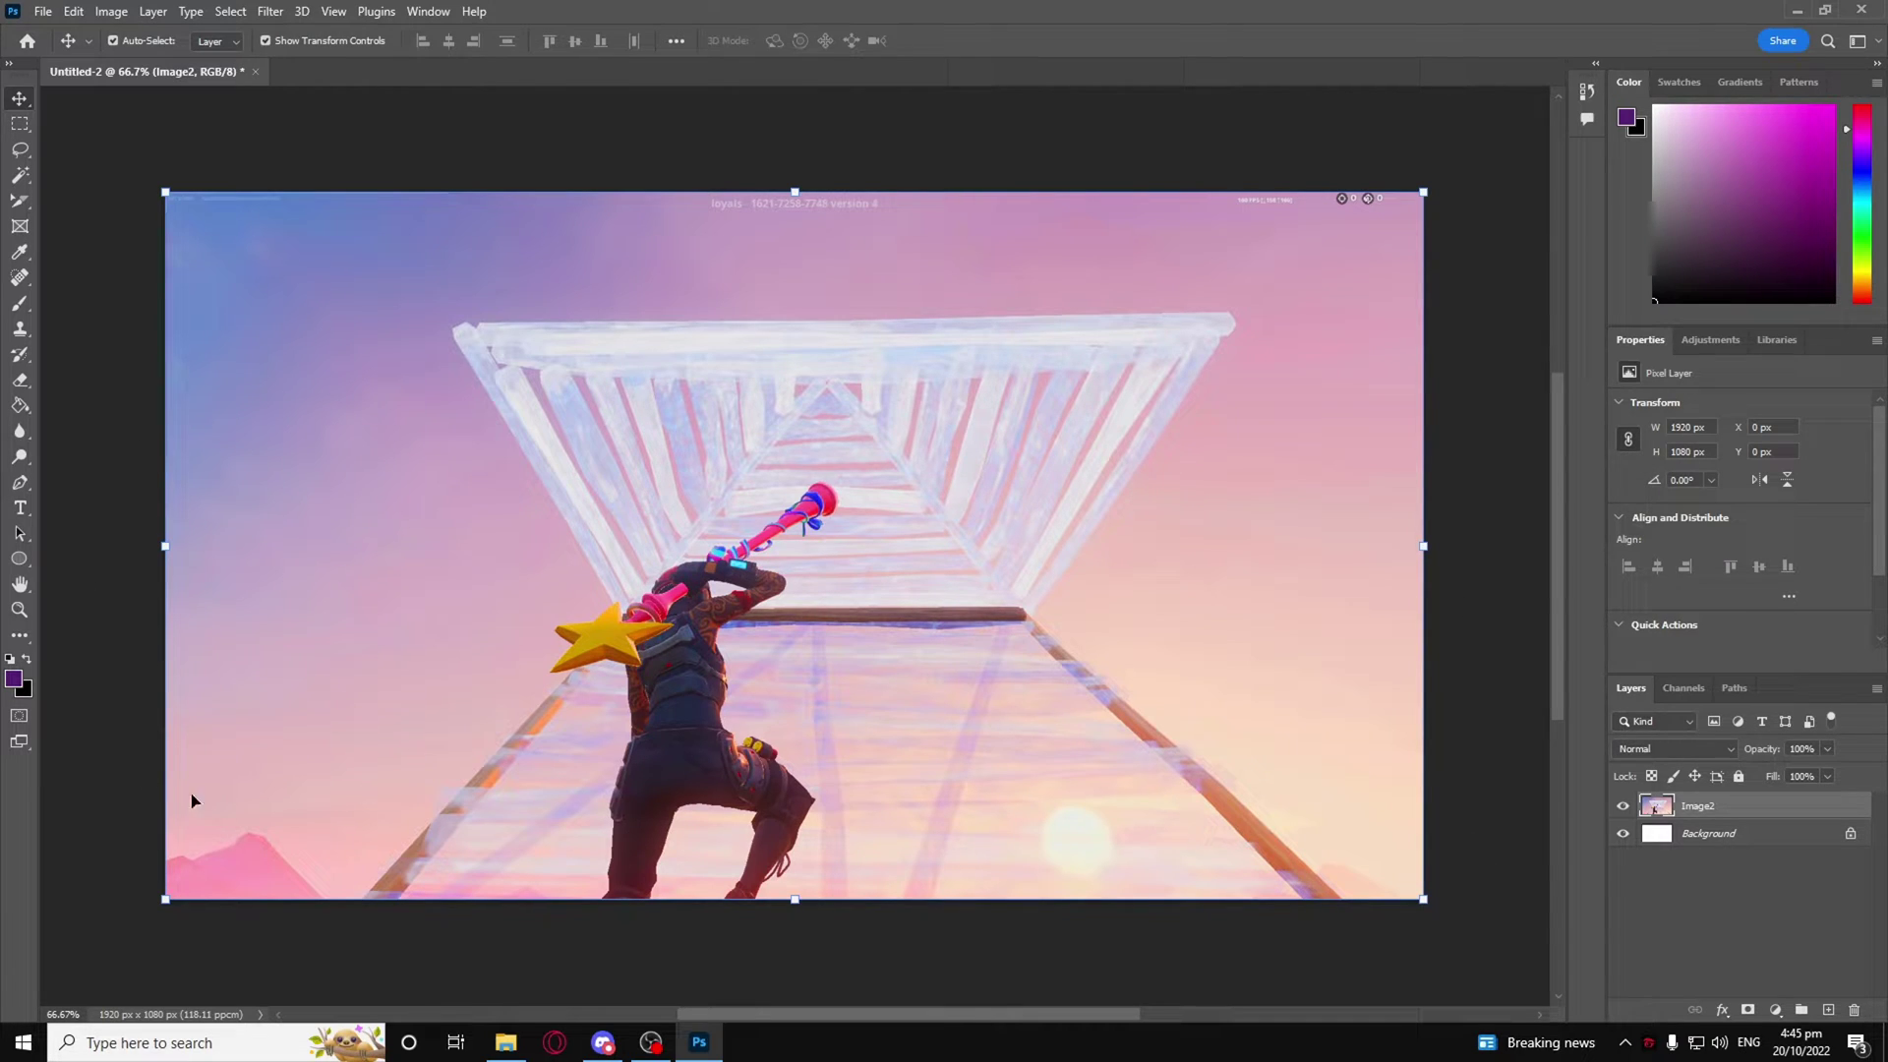
key("ctrl+z")
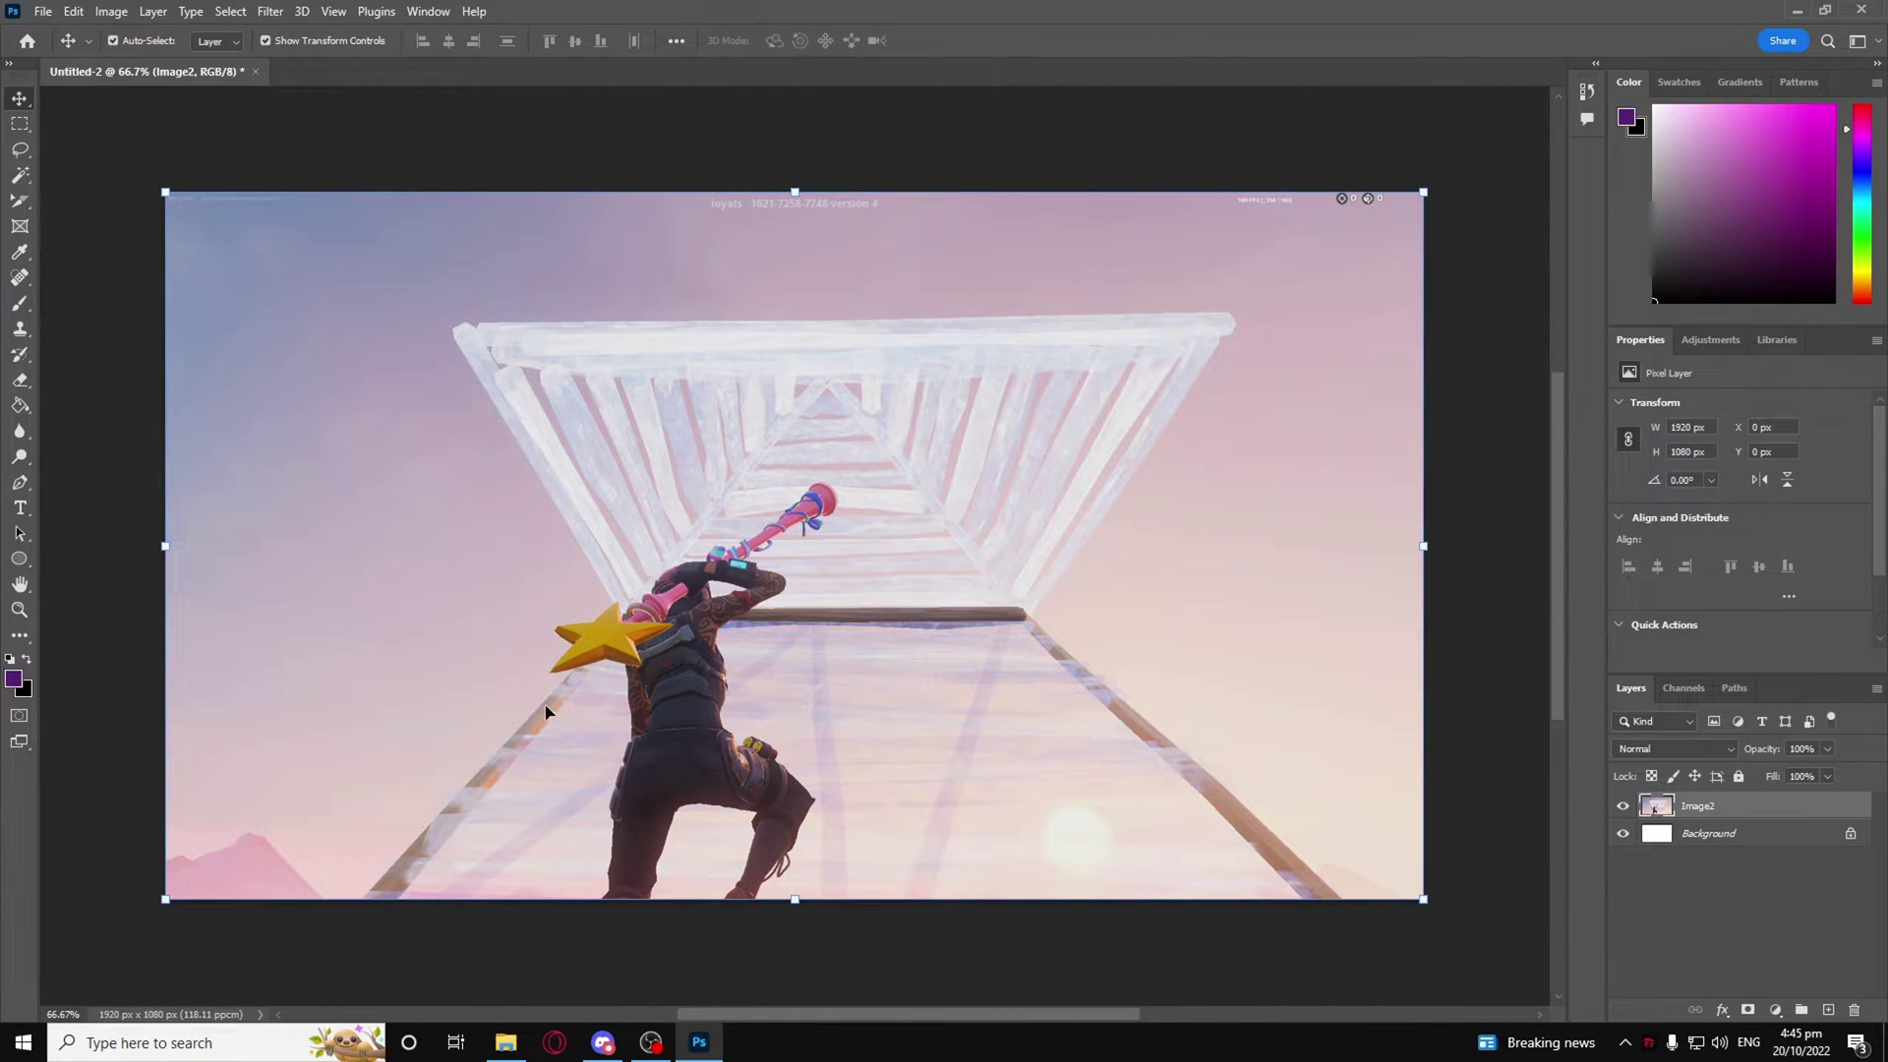
key("ctrl+y")
Step: Deselect and reselect the Image2 layer
left_click(1457, 874, "ctrl")
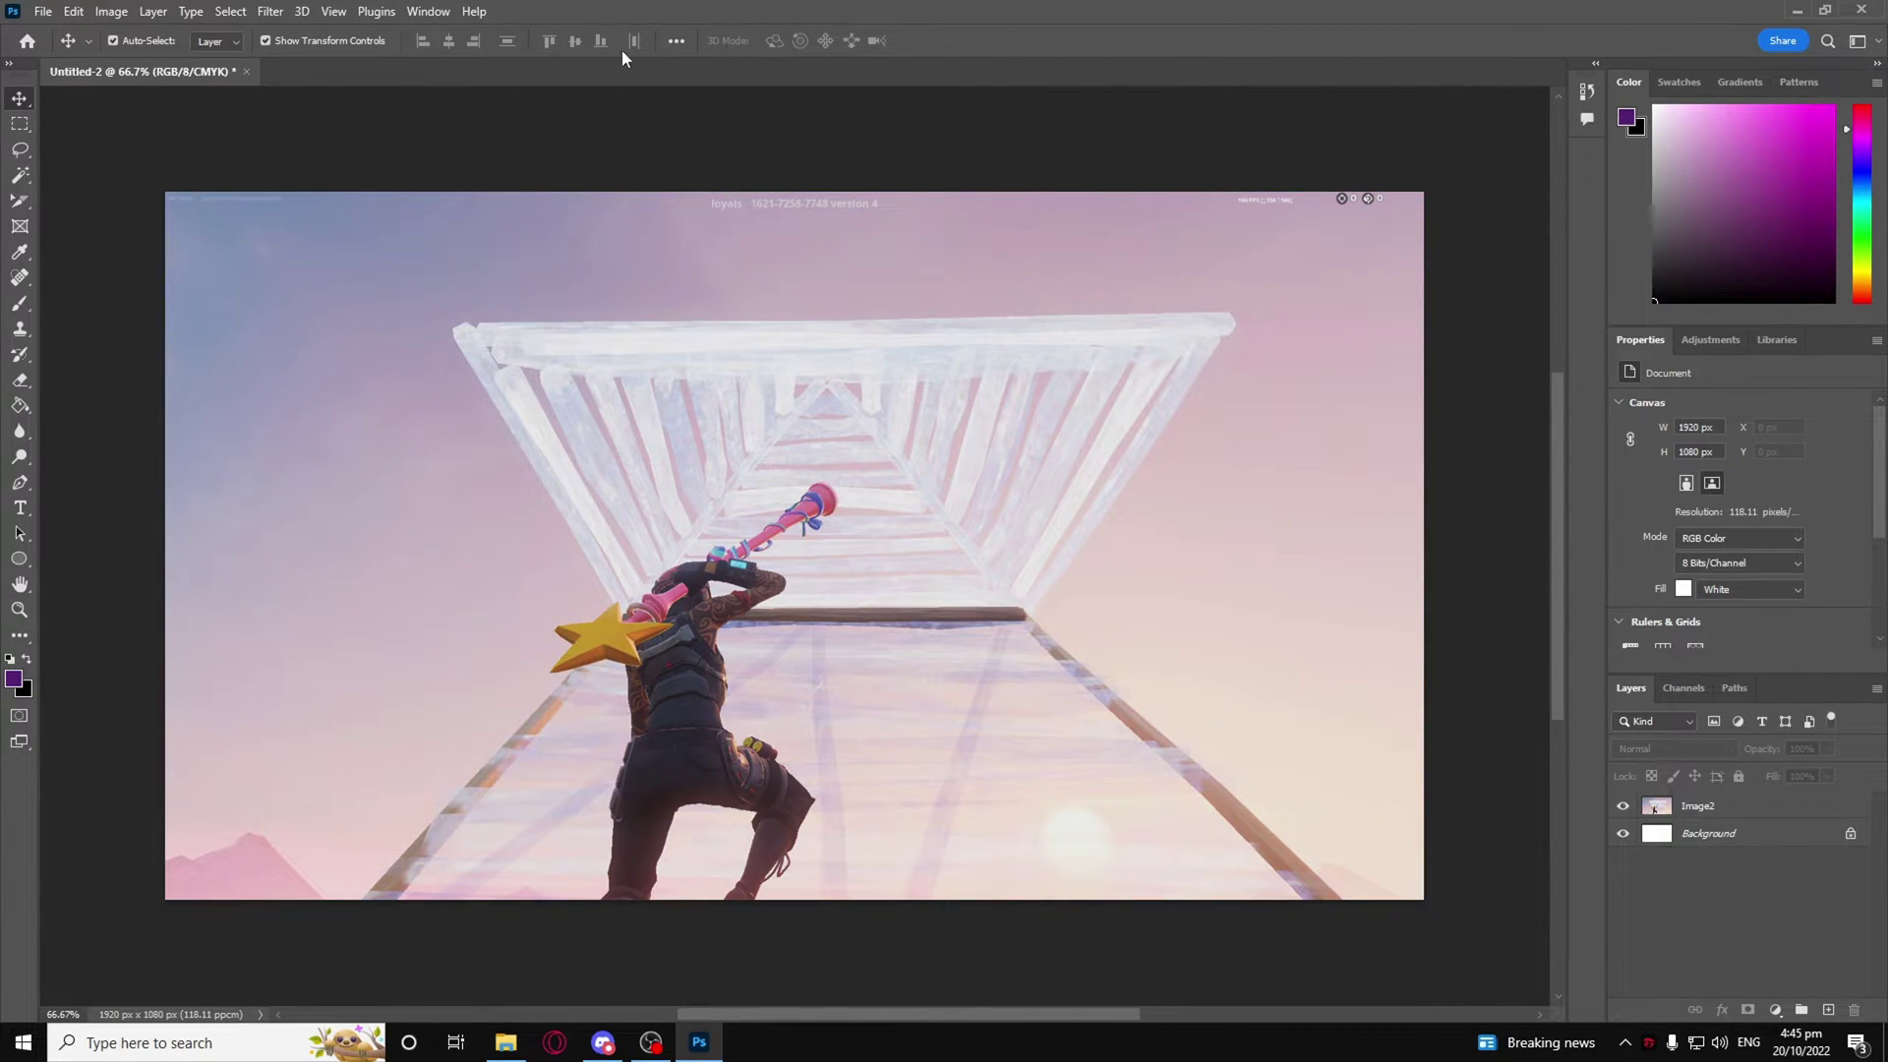
left_click(875, 656, "ctrl")
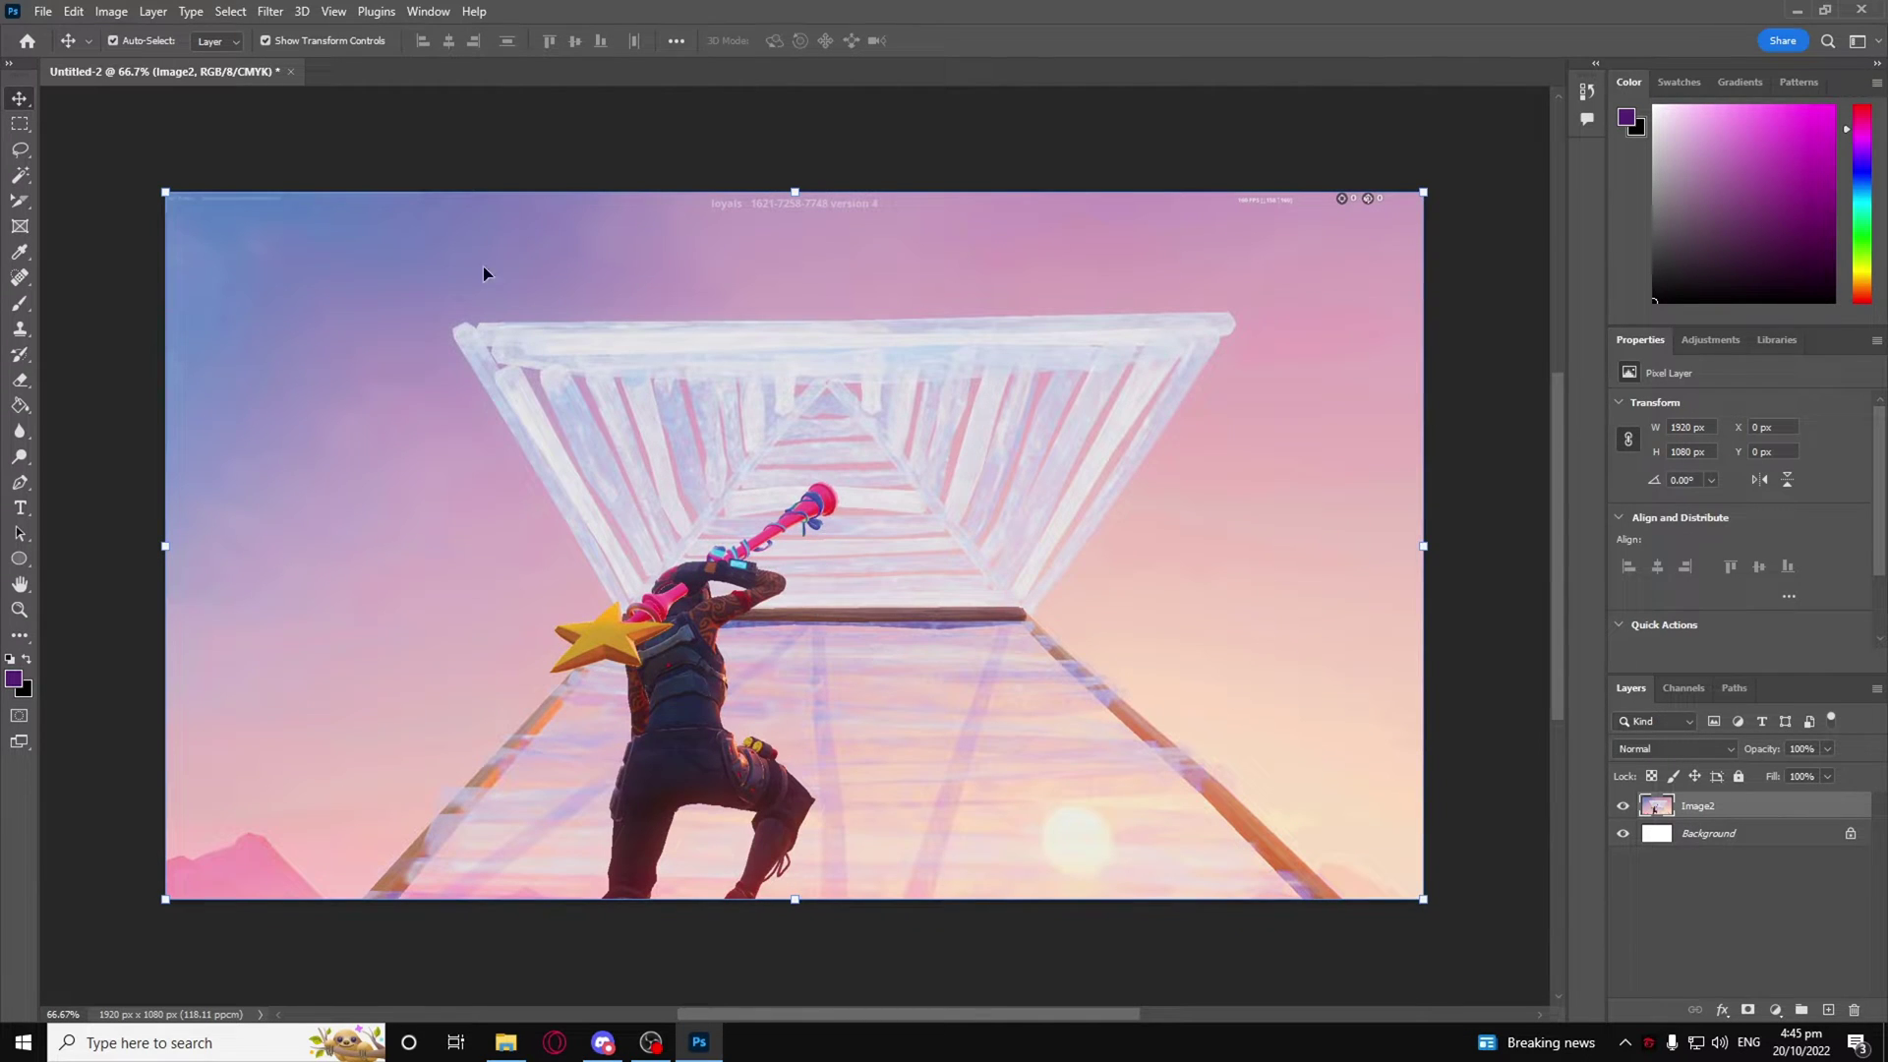
left_click(1406, 910)
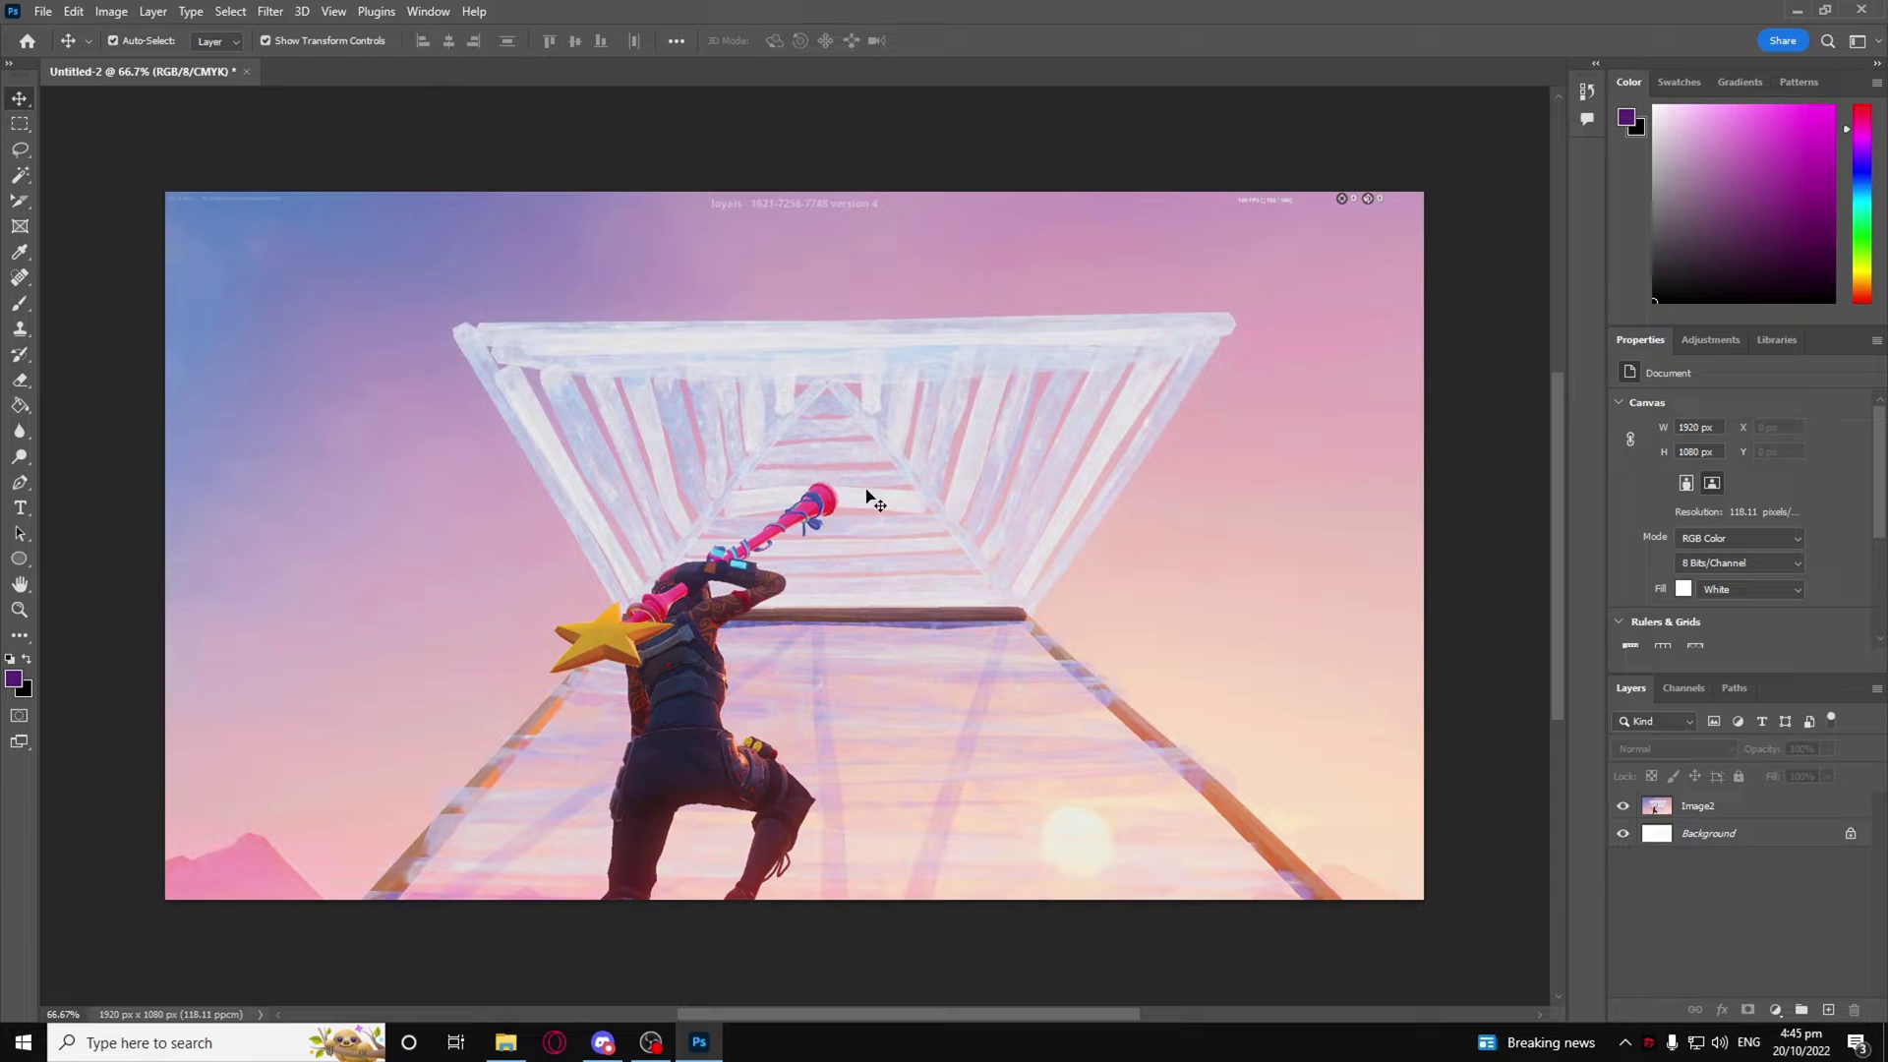
left_click(1792, 813)
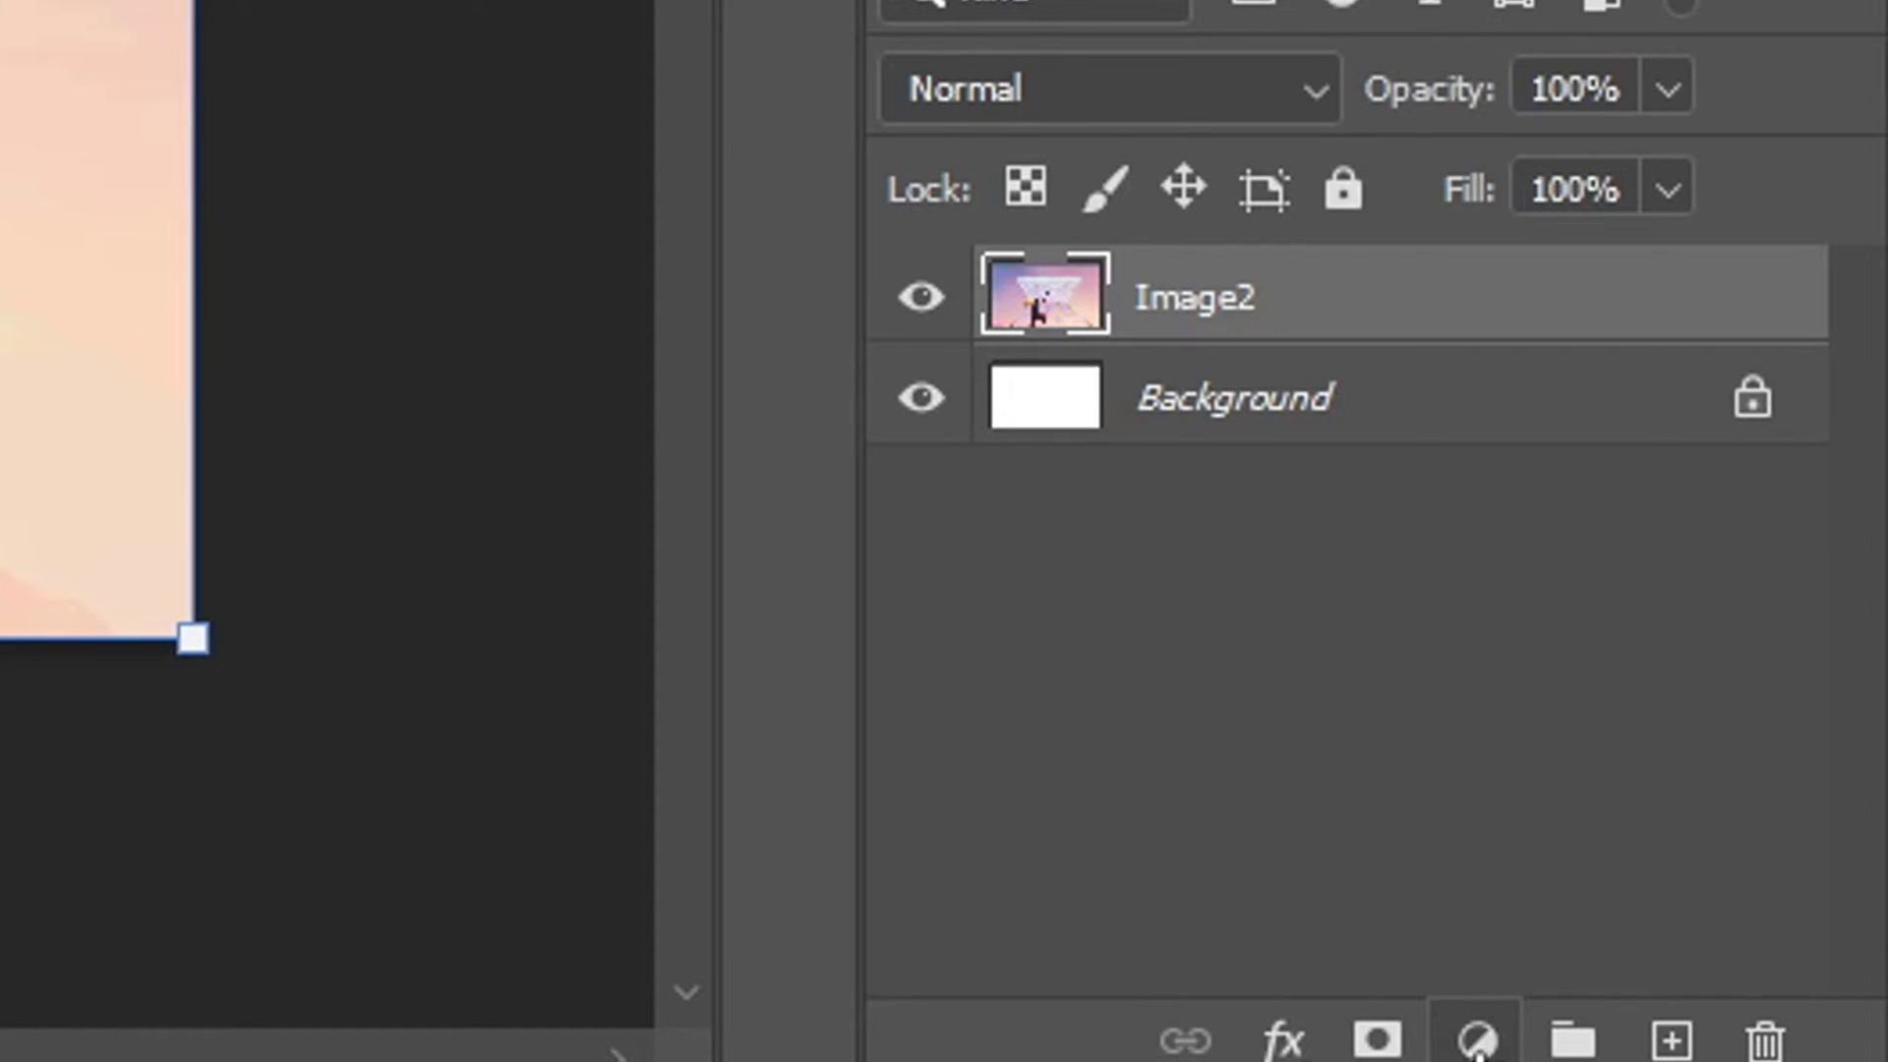
Step: Add a Vibrance adjustment layer with Vibrance +15 and Saturation +15
left_click(1478, 1050)
left_click(1480, 1050)
left_click(1481, 1044)
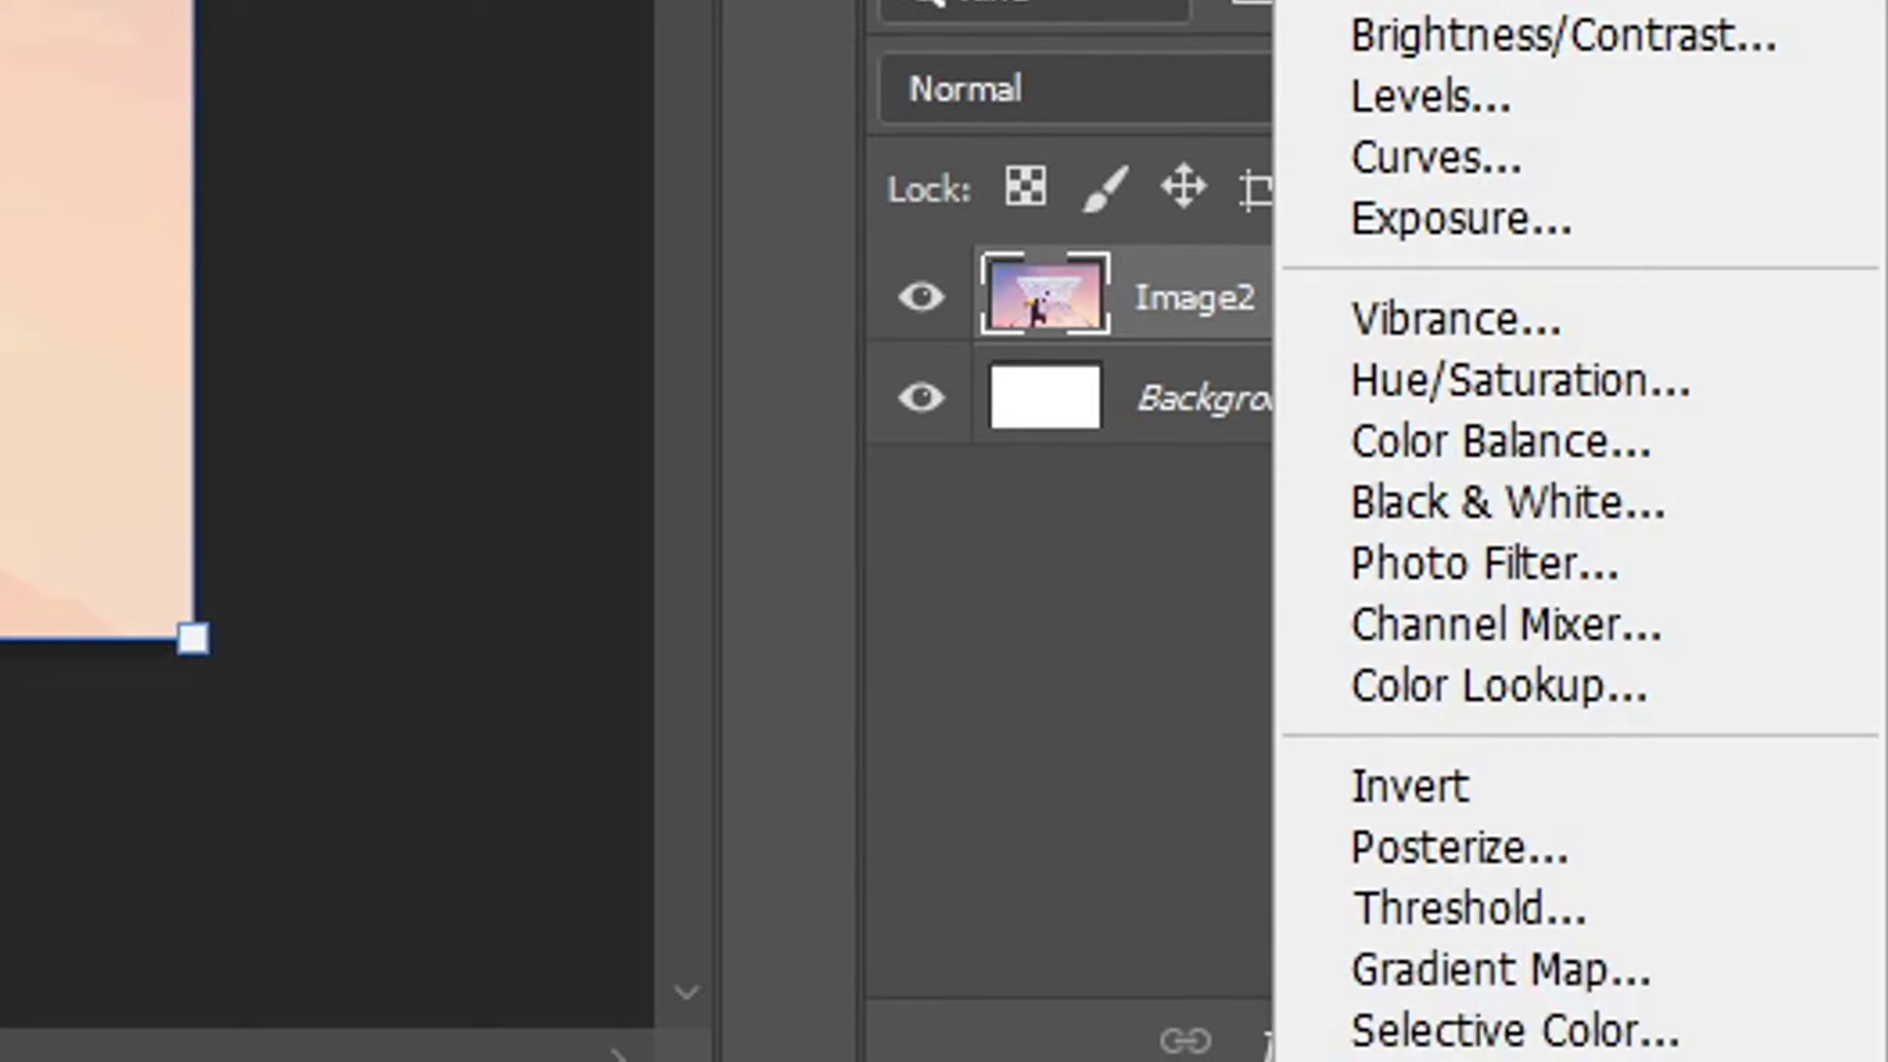
left_click(1413, 305)
left_click(1645, 430)
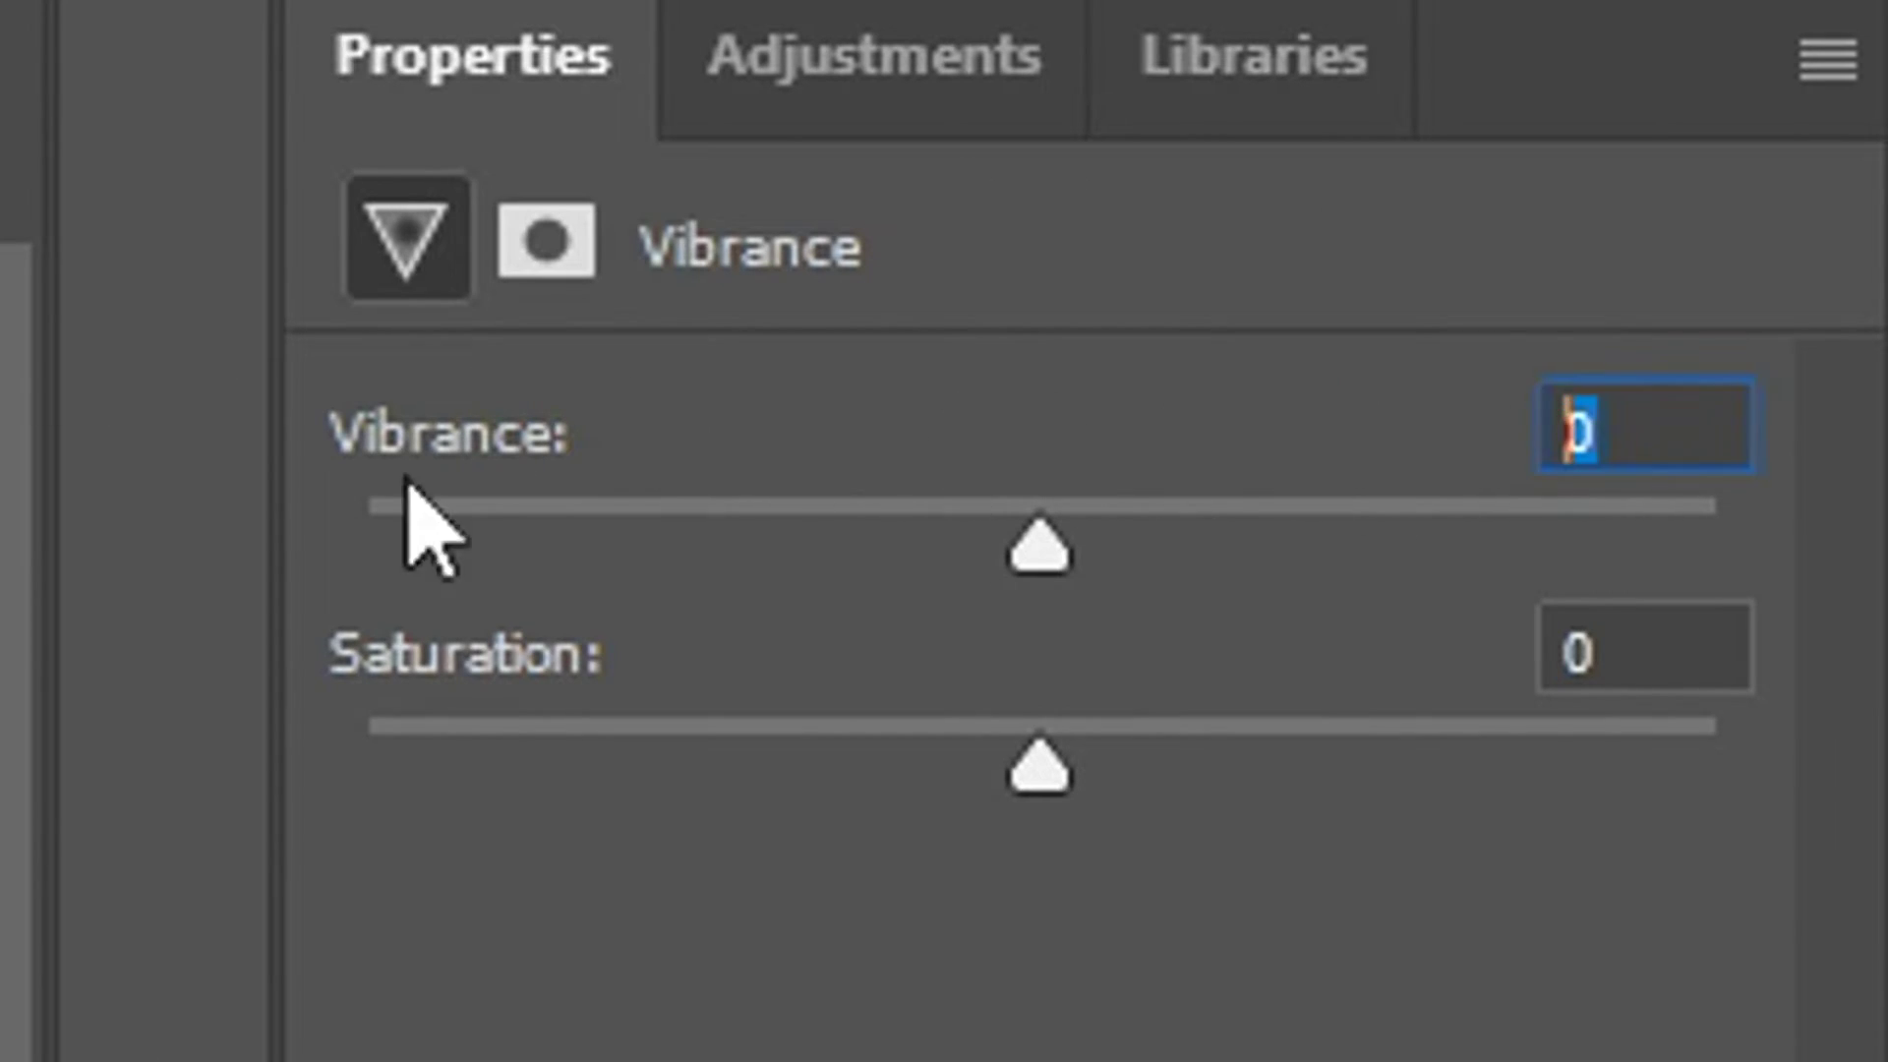
type("15")
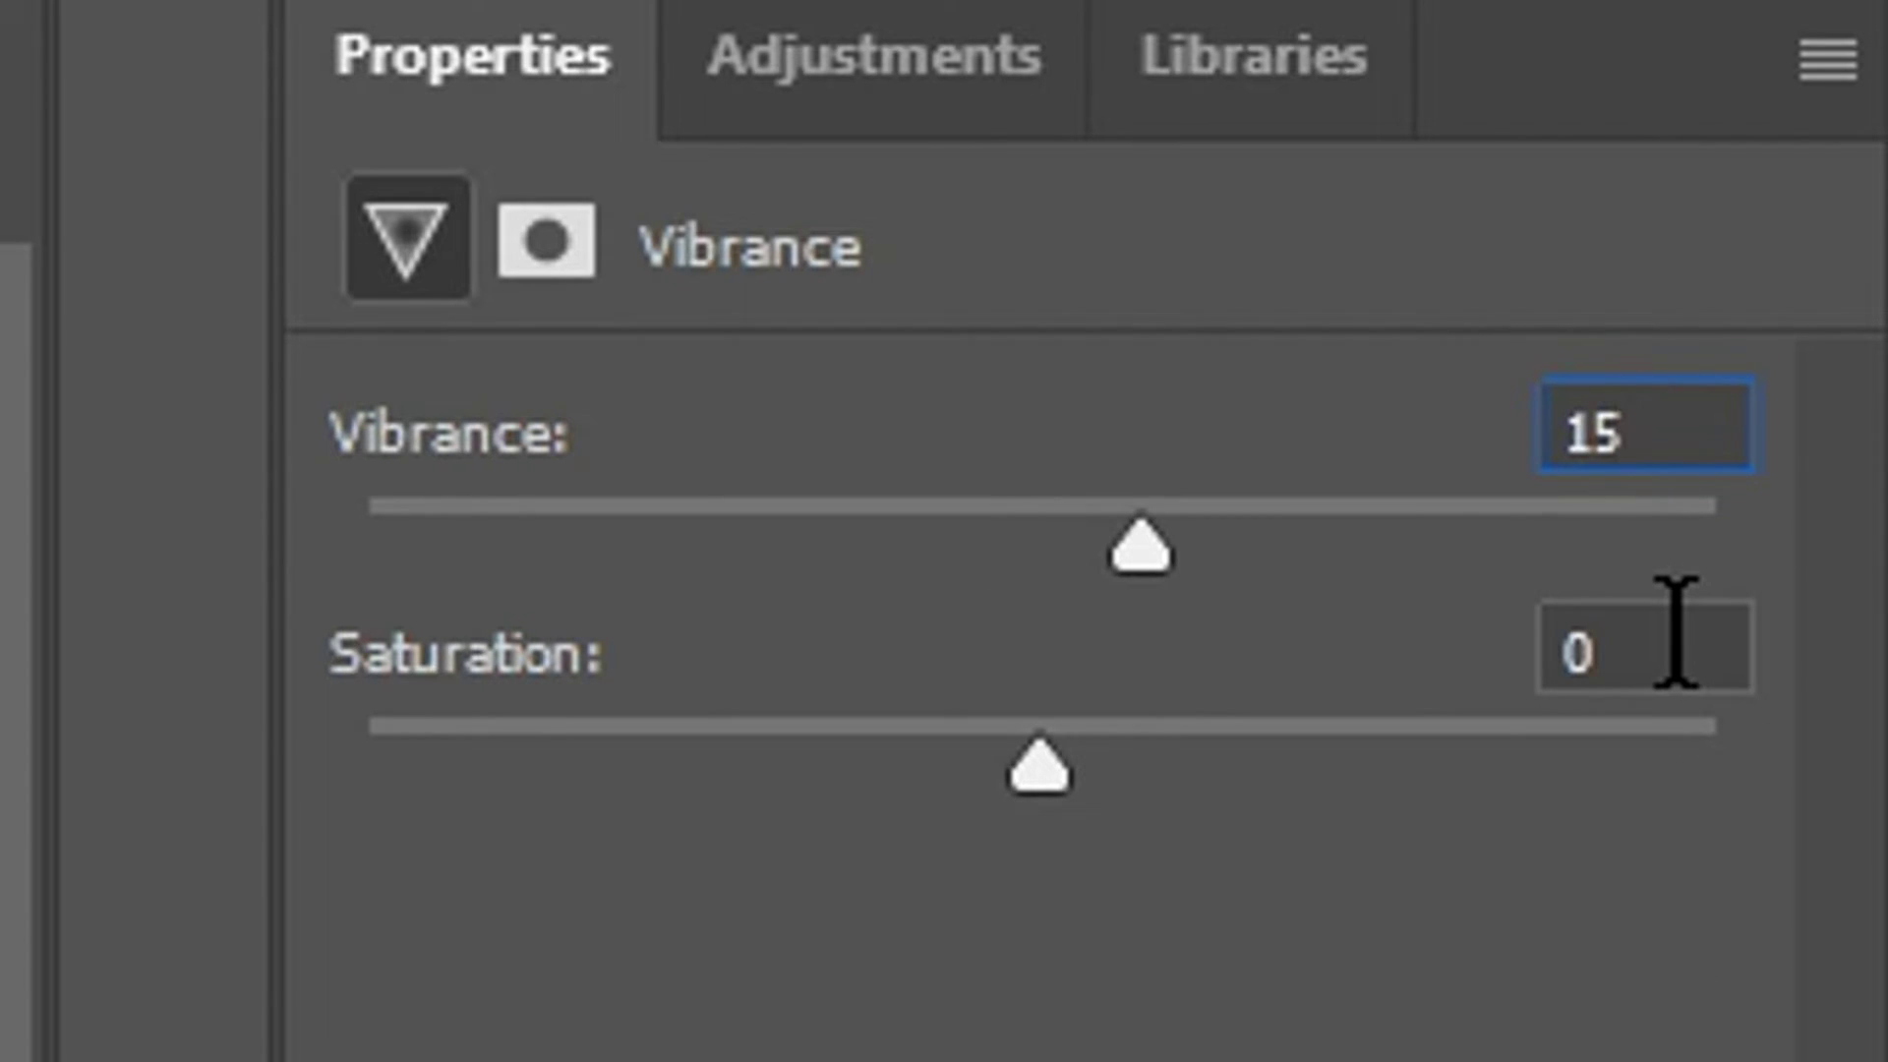
left_click(1677, 632)
left_click(1518, 540)
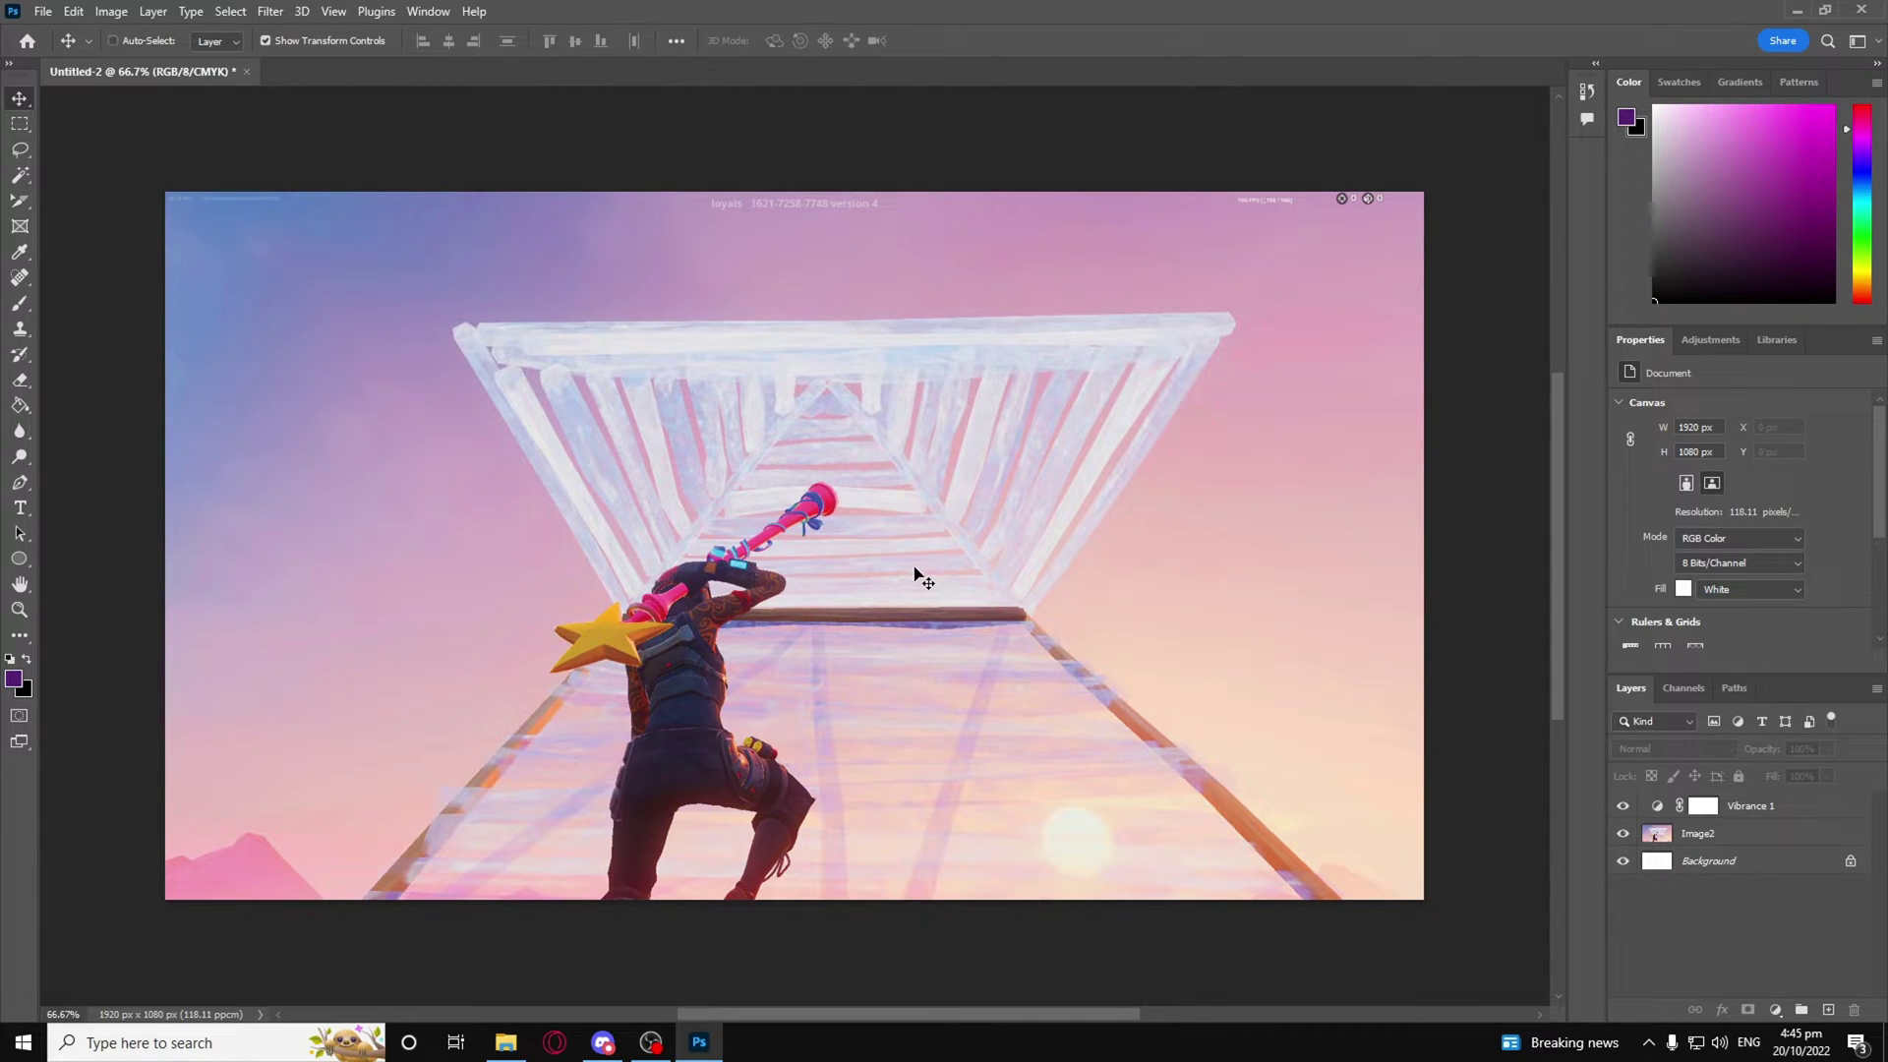
Step: Select the Image2 layer, then the Vibrance 1 layer
key("ctrl")
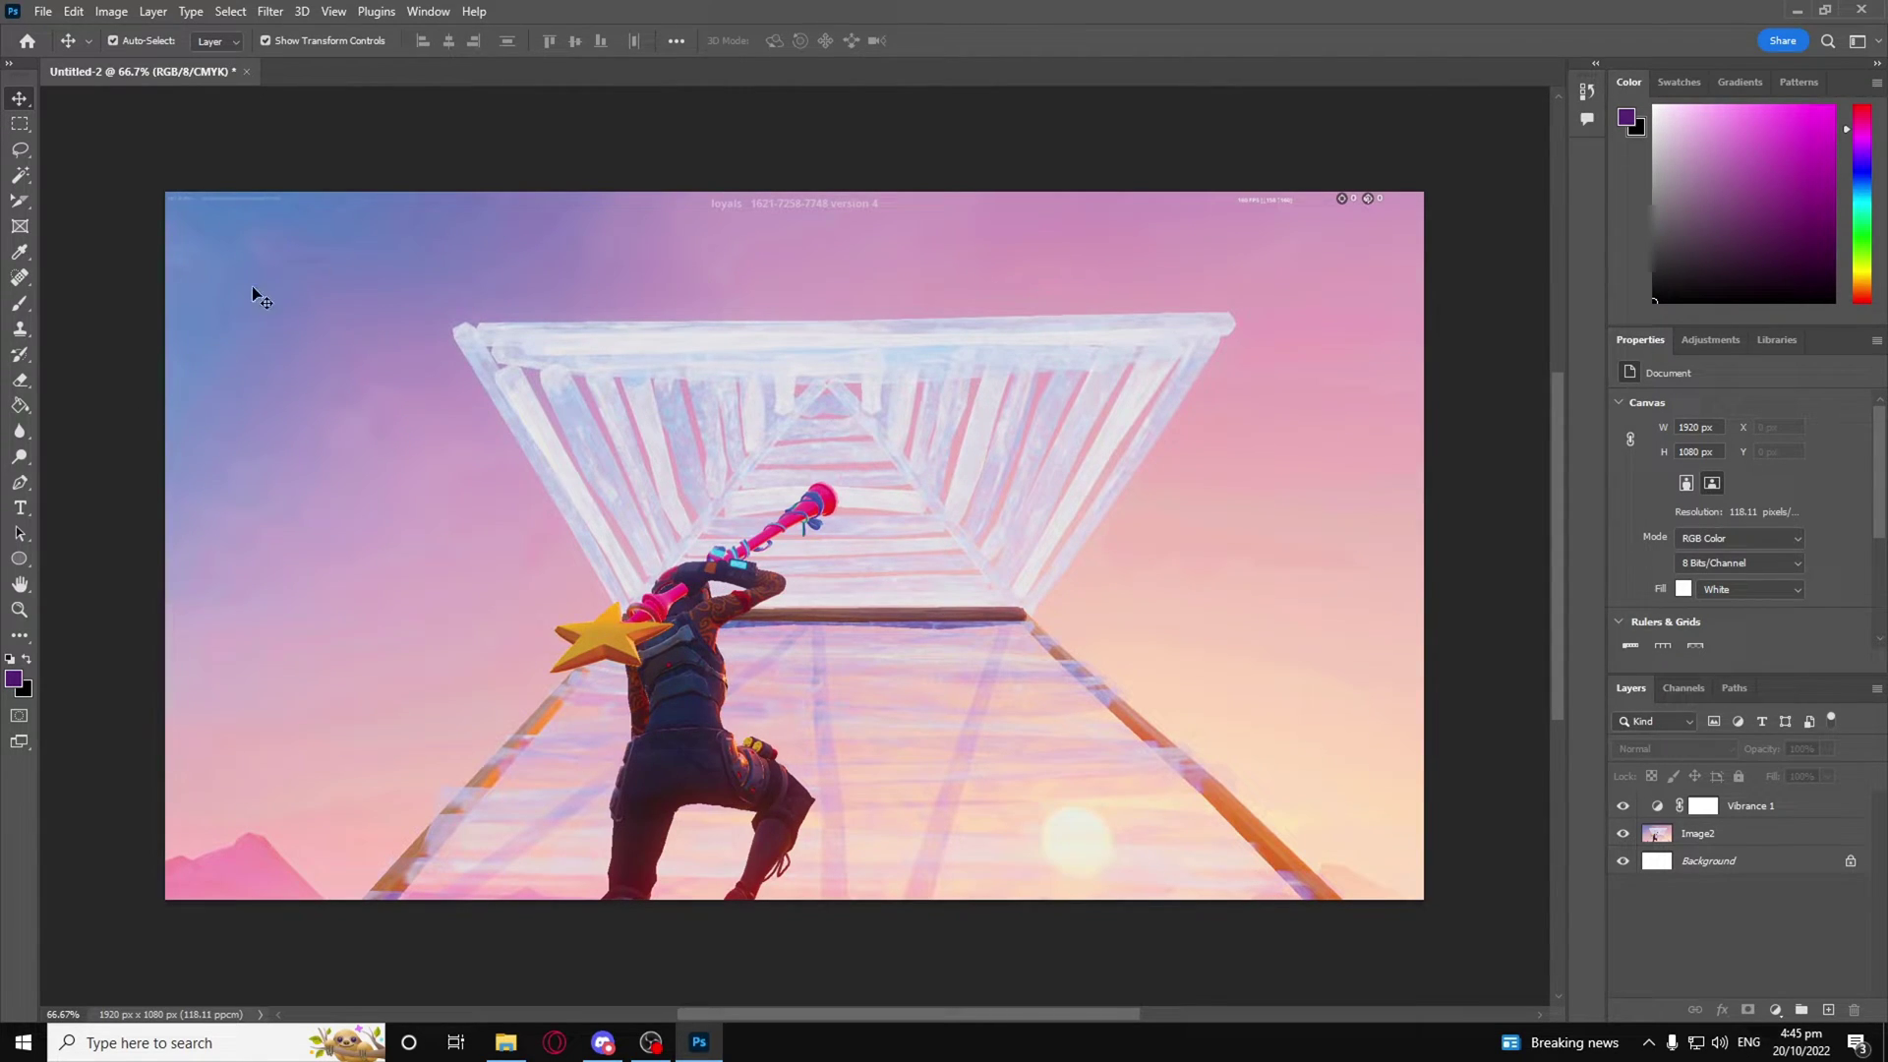
left_click(1796, 835)
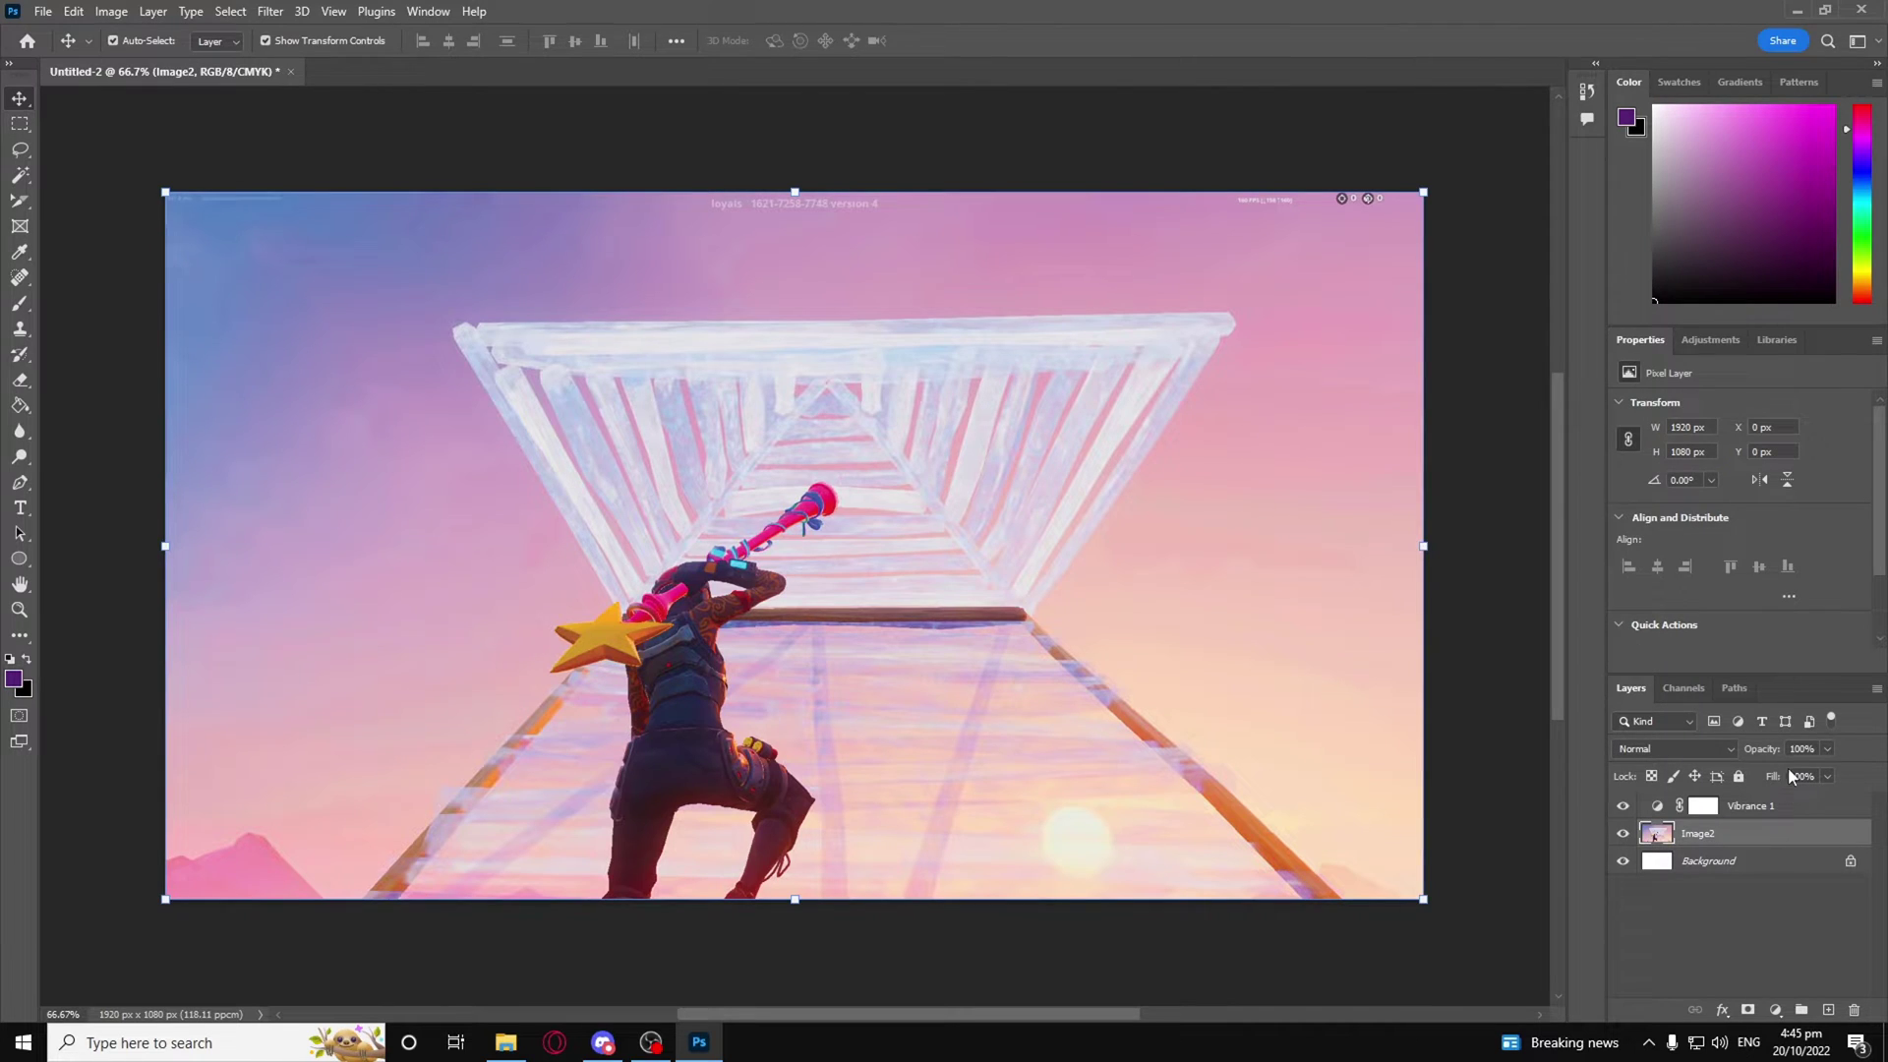
left_click(1797, 808)
Step: Add a Curves layer with a gentle S-curve, darkening shadows and lifting highlights
left_click(1775, 1010)
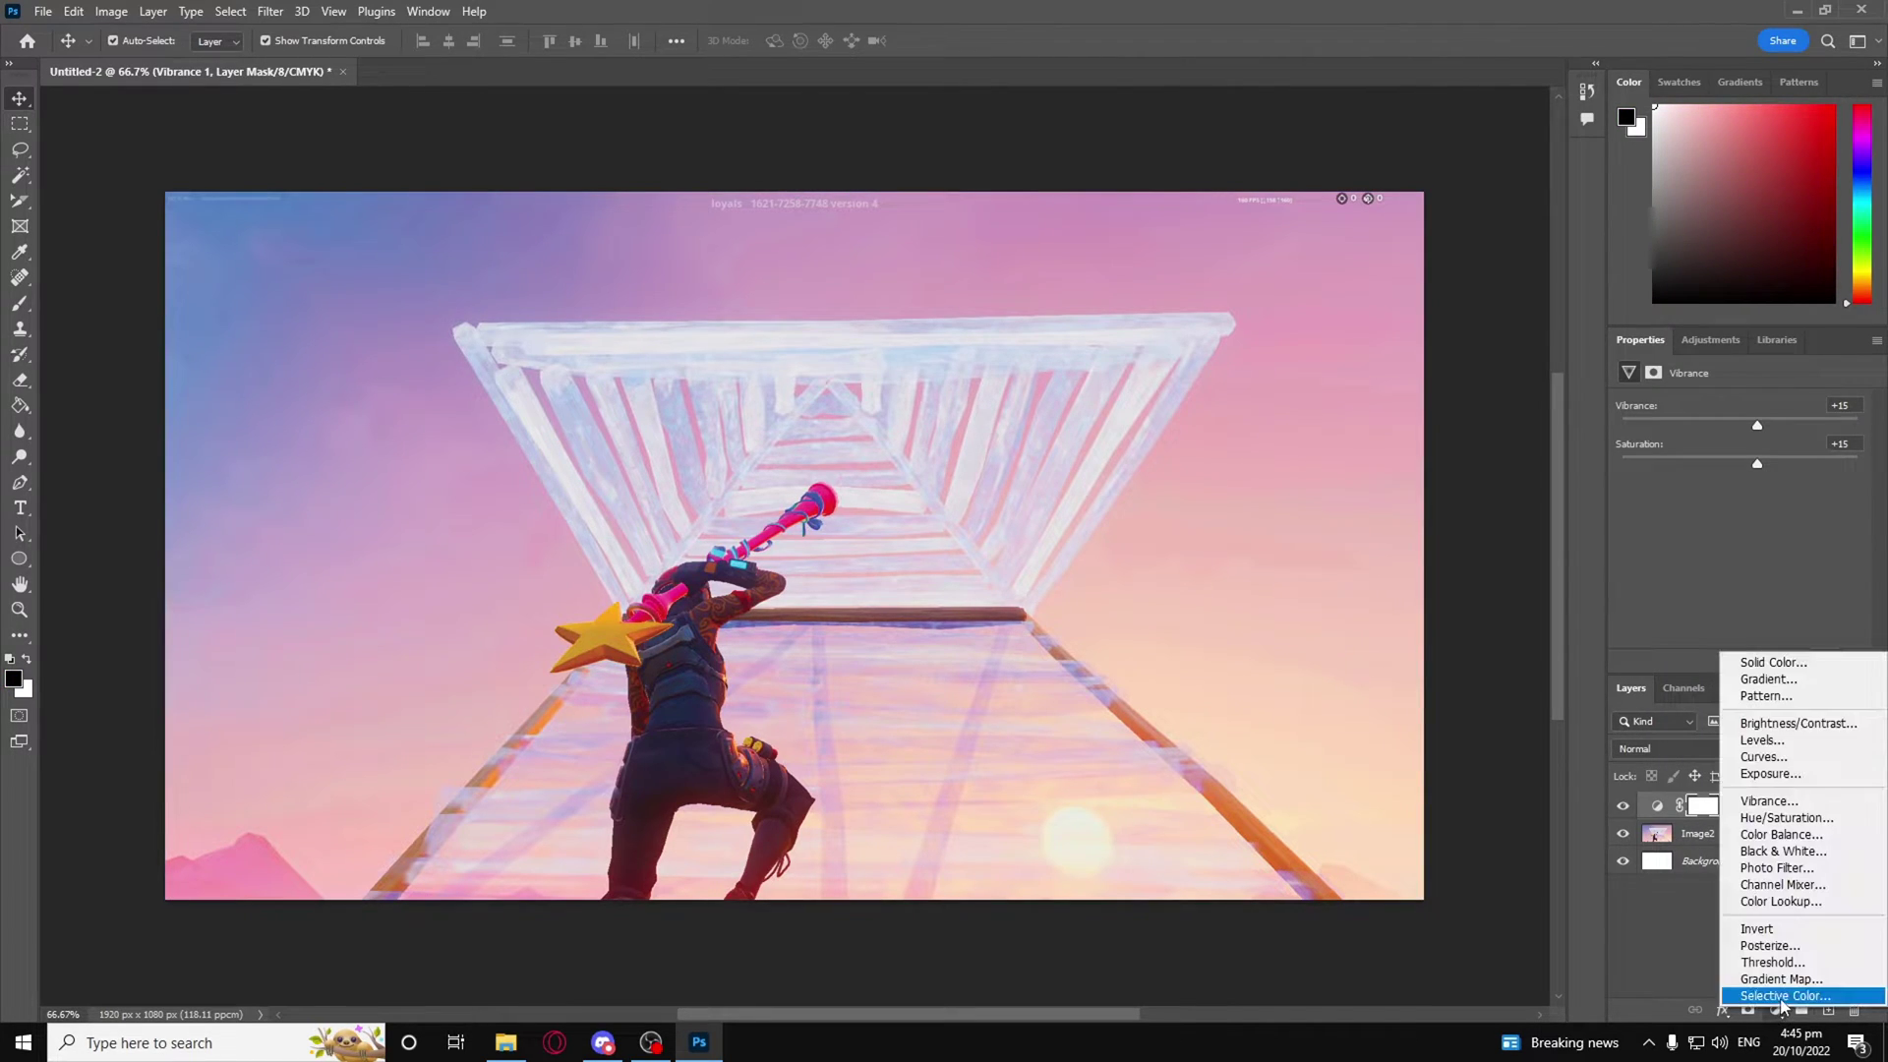
left_click(1762, 758)
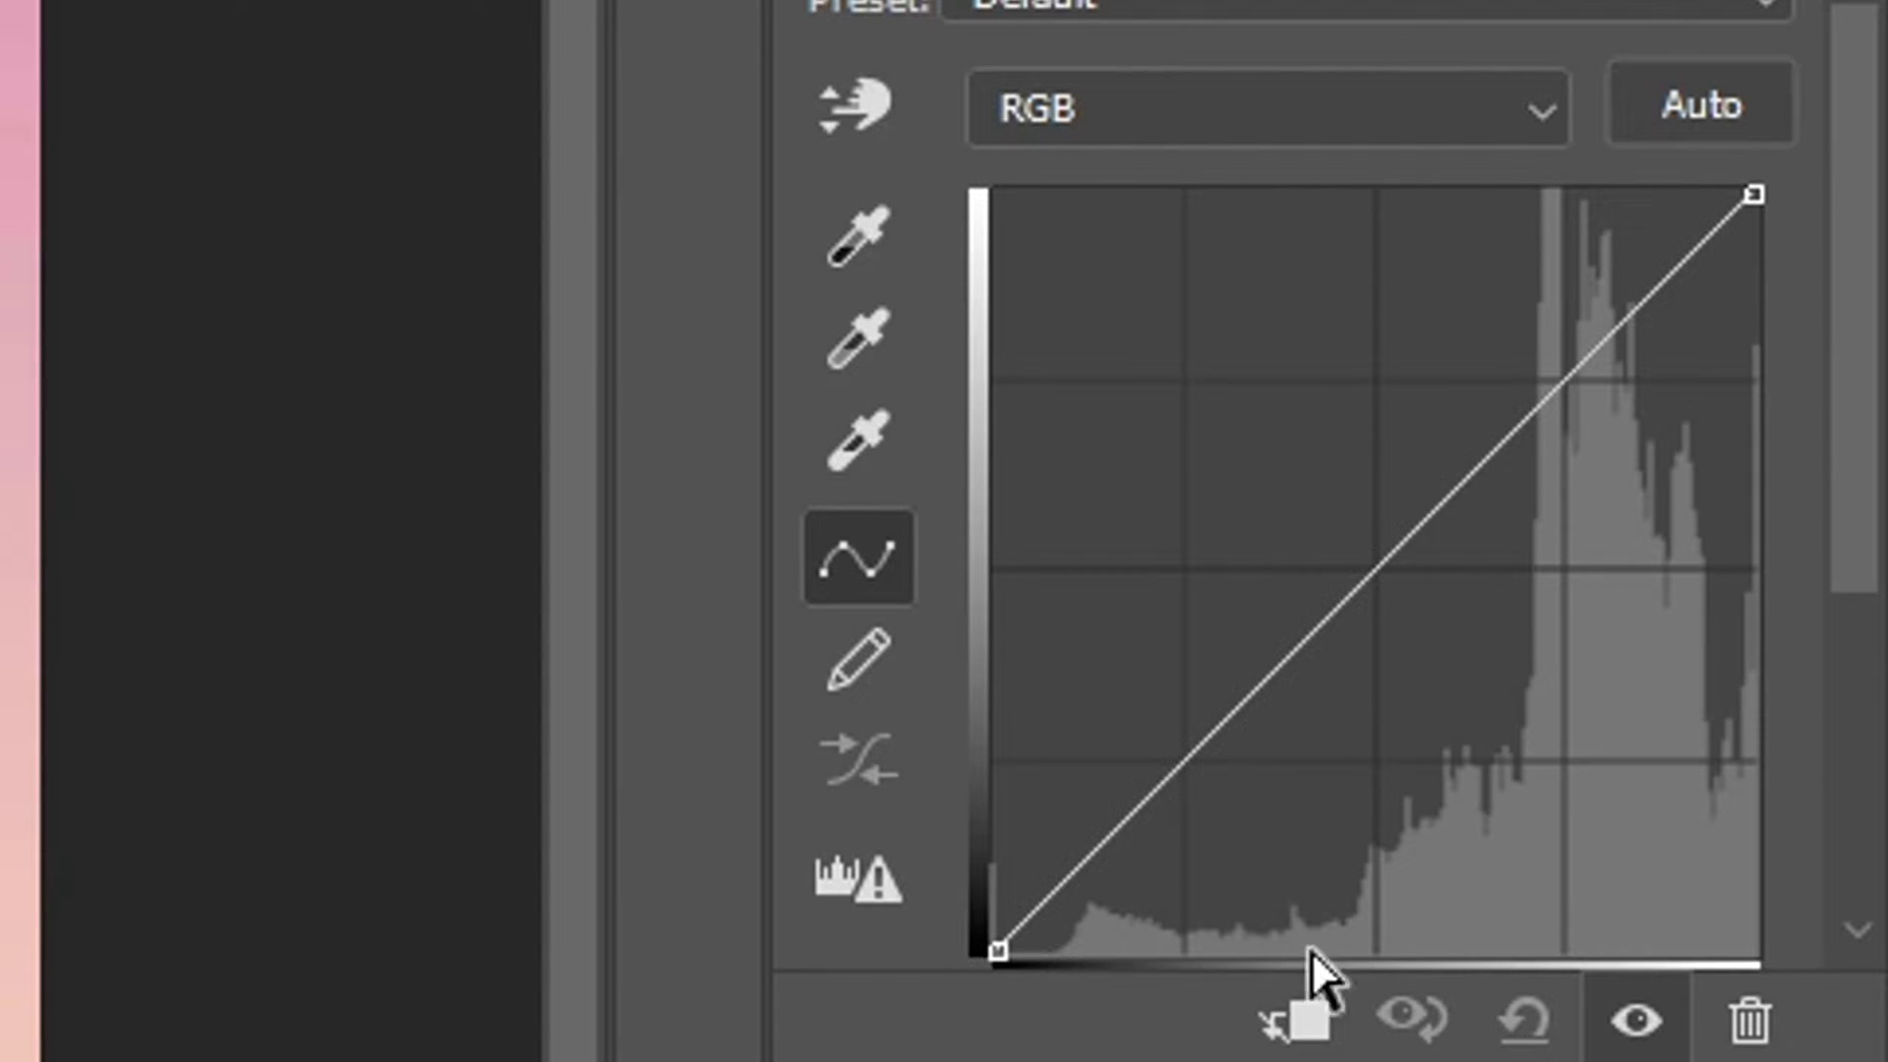
left_click(1137, 807)
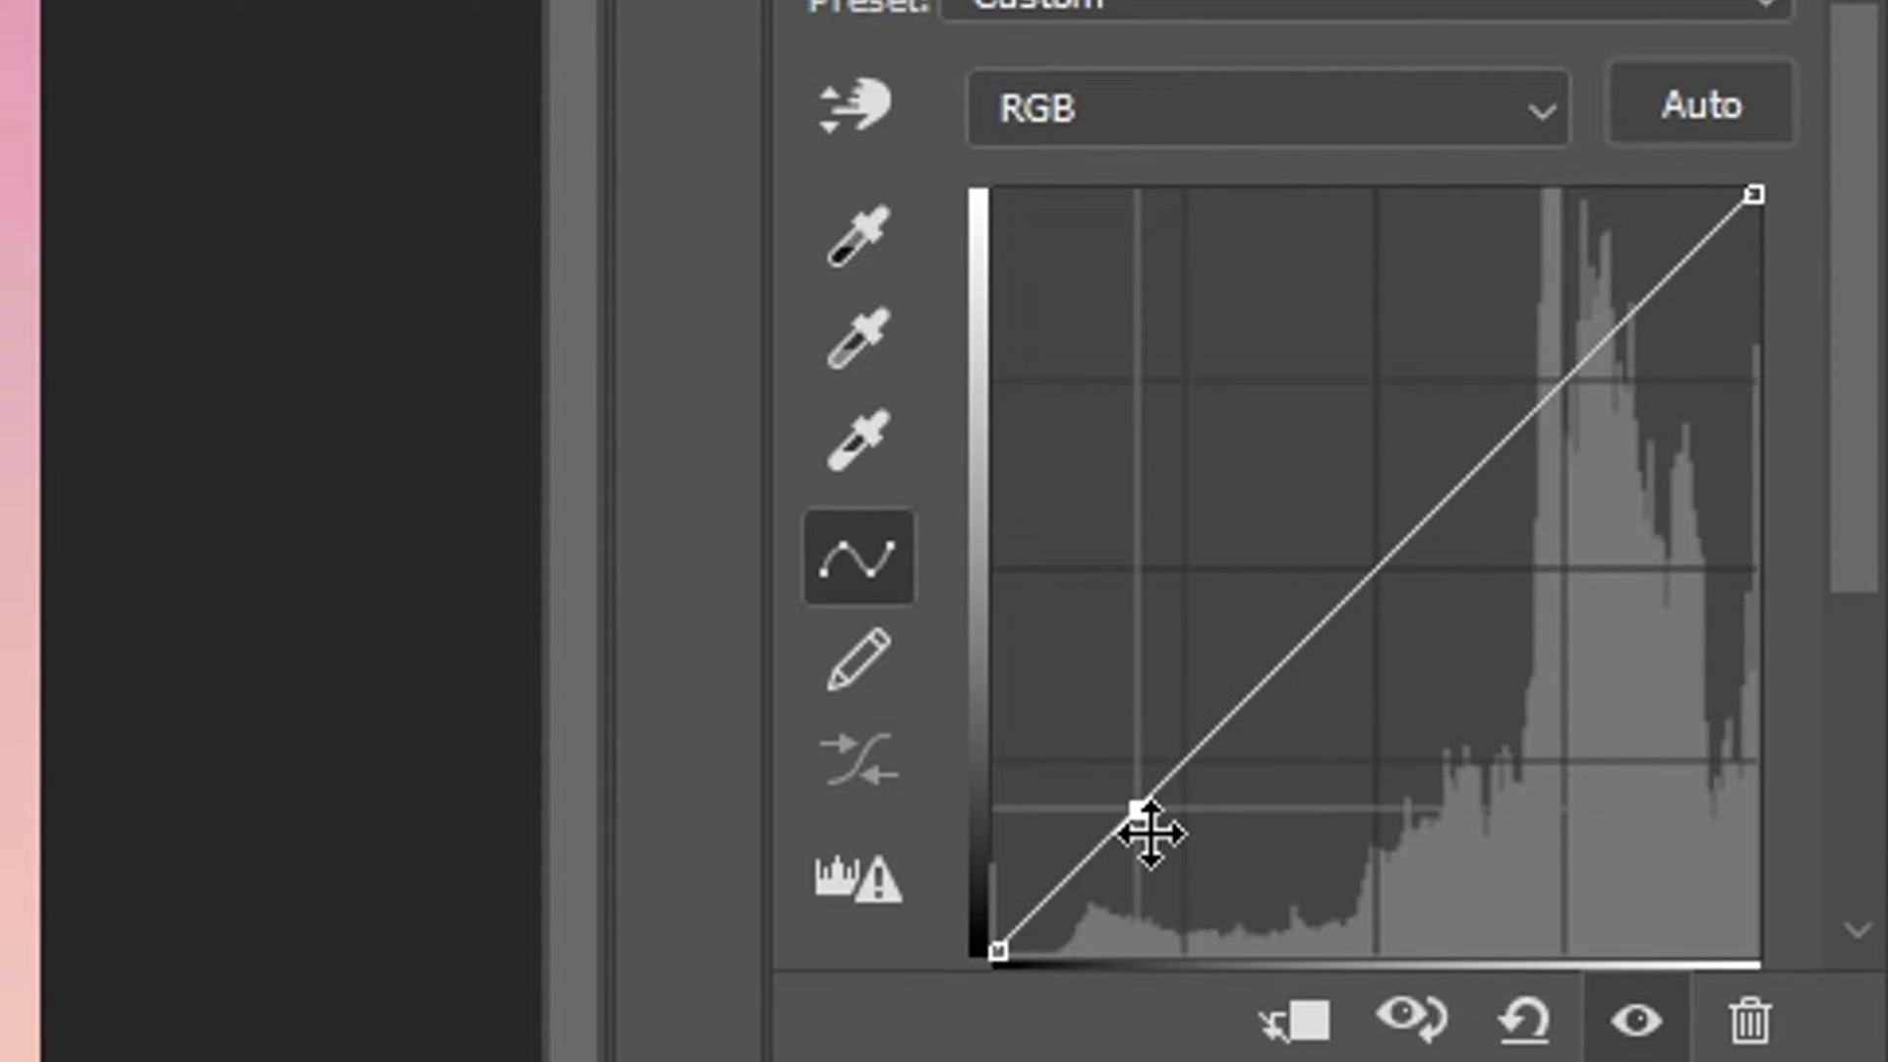
left_click_drag(1136, 807, 1155, 818)
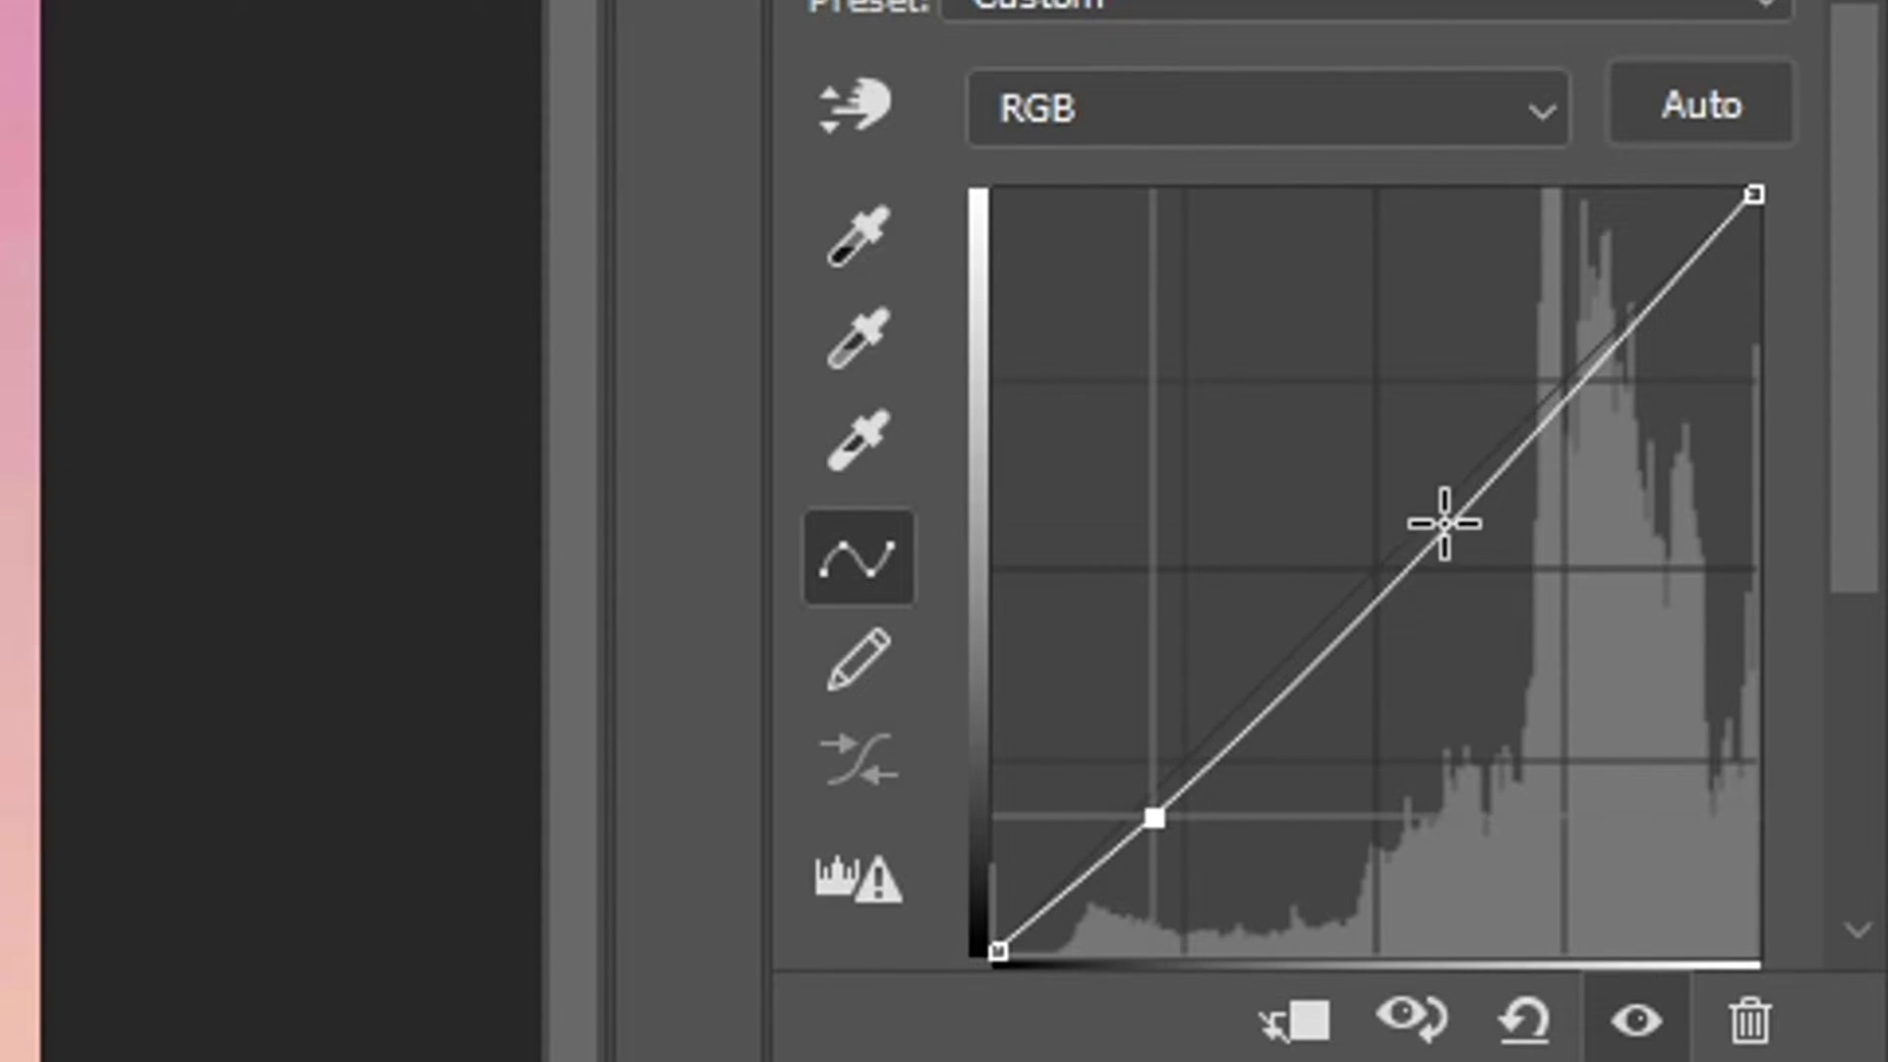
left_click_drag(1560, 400, 1547, 393)
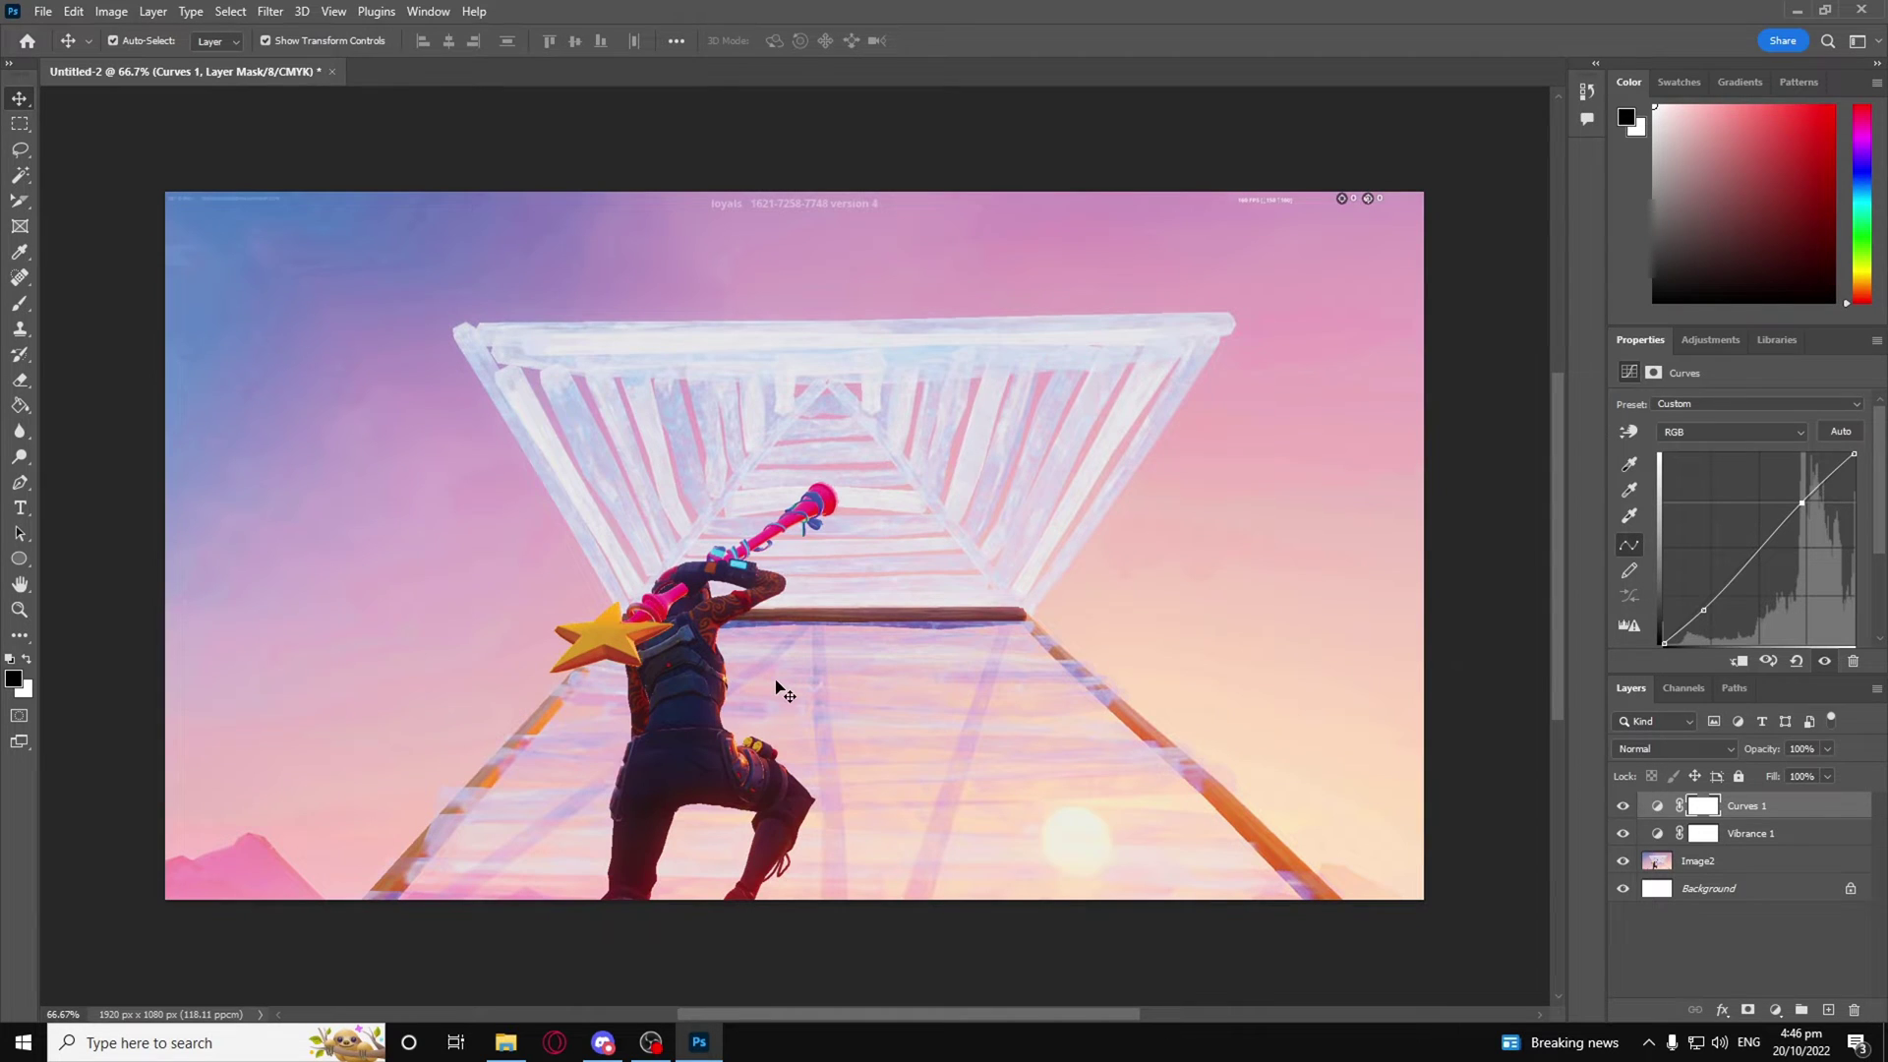
left_click(187, 138)
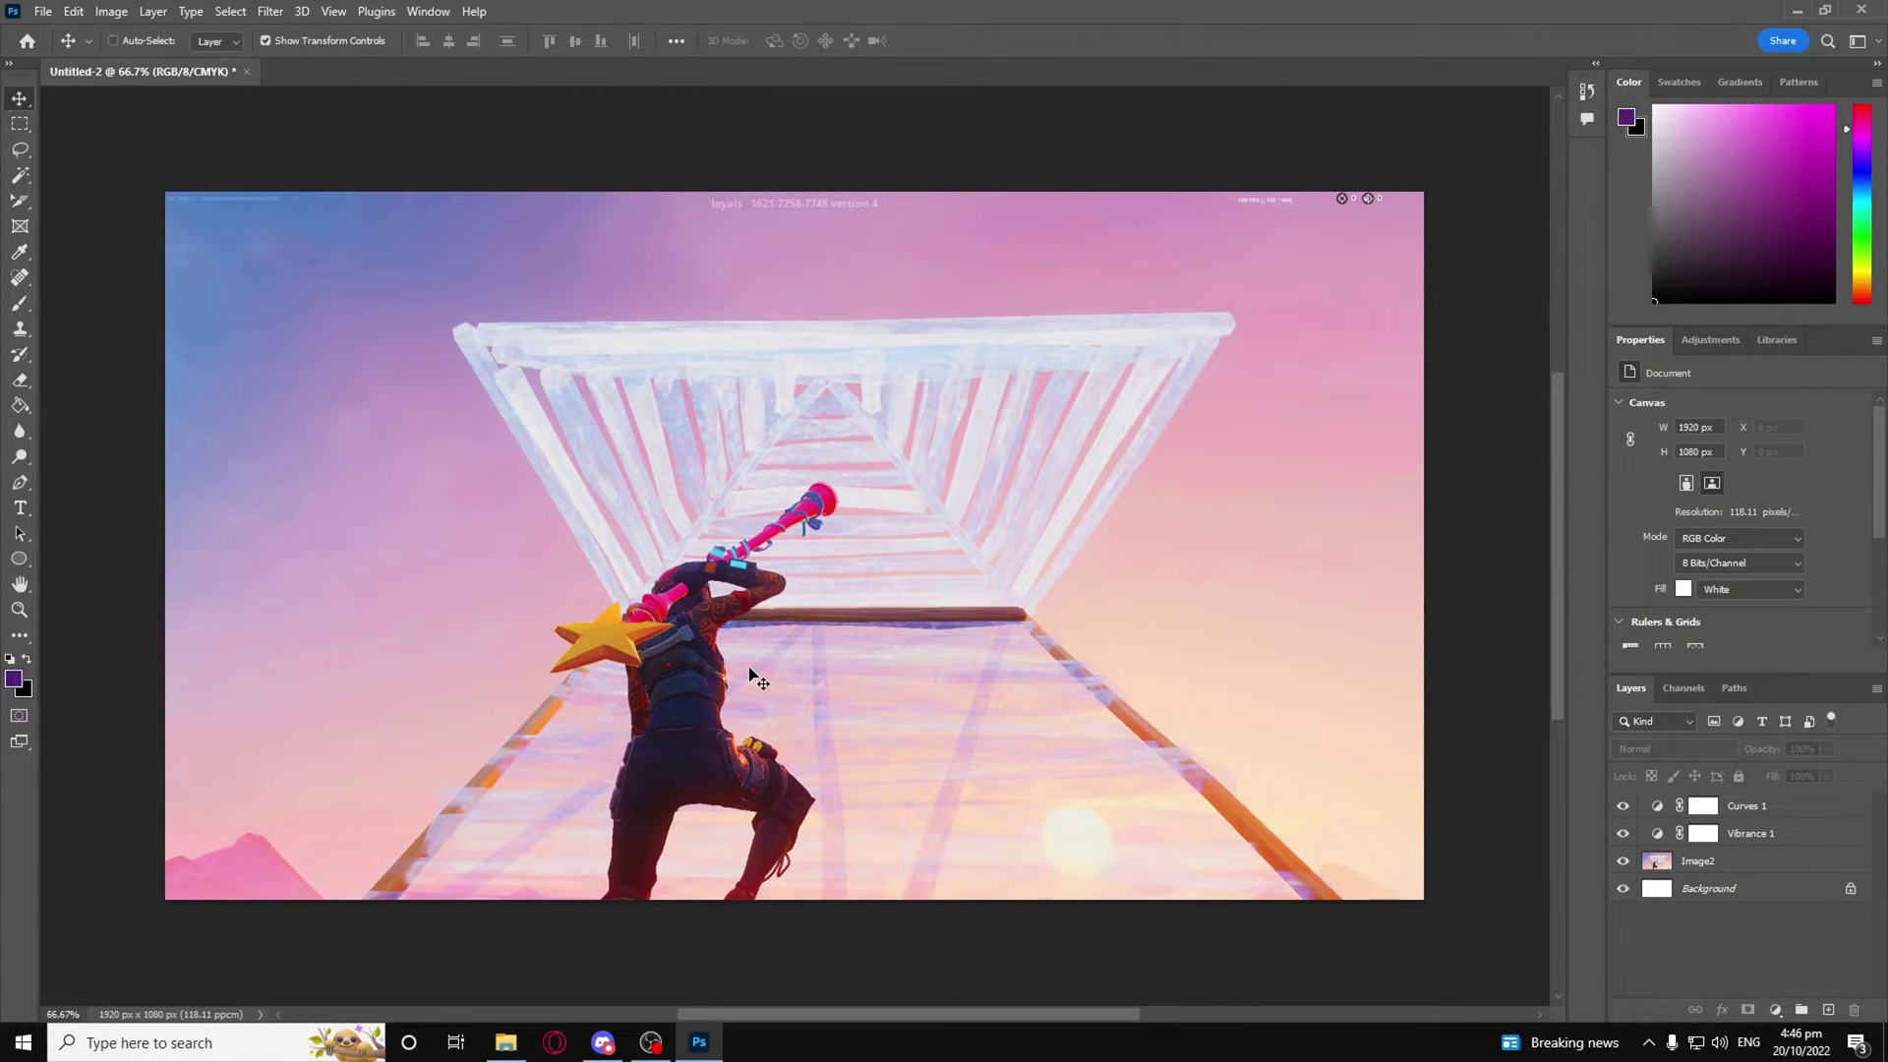
Step: Shift the Image2 screenshot right and up, undo the move, and reselect Image2
left_click(629, 480, "ctrl")
left_click_drag(948, 721, 1072, 706)
key("ctrl+z")
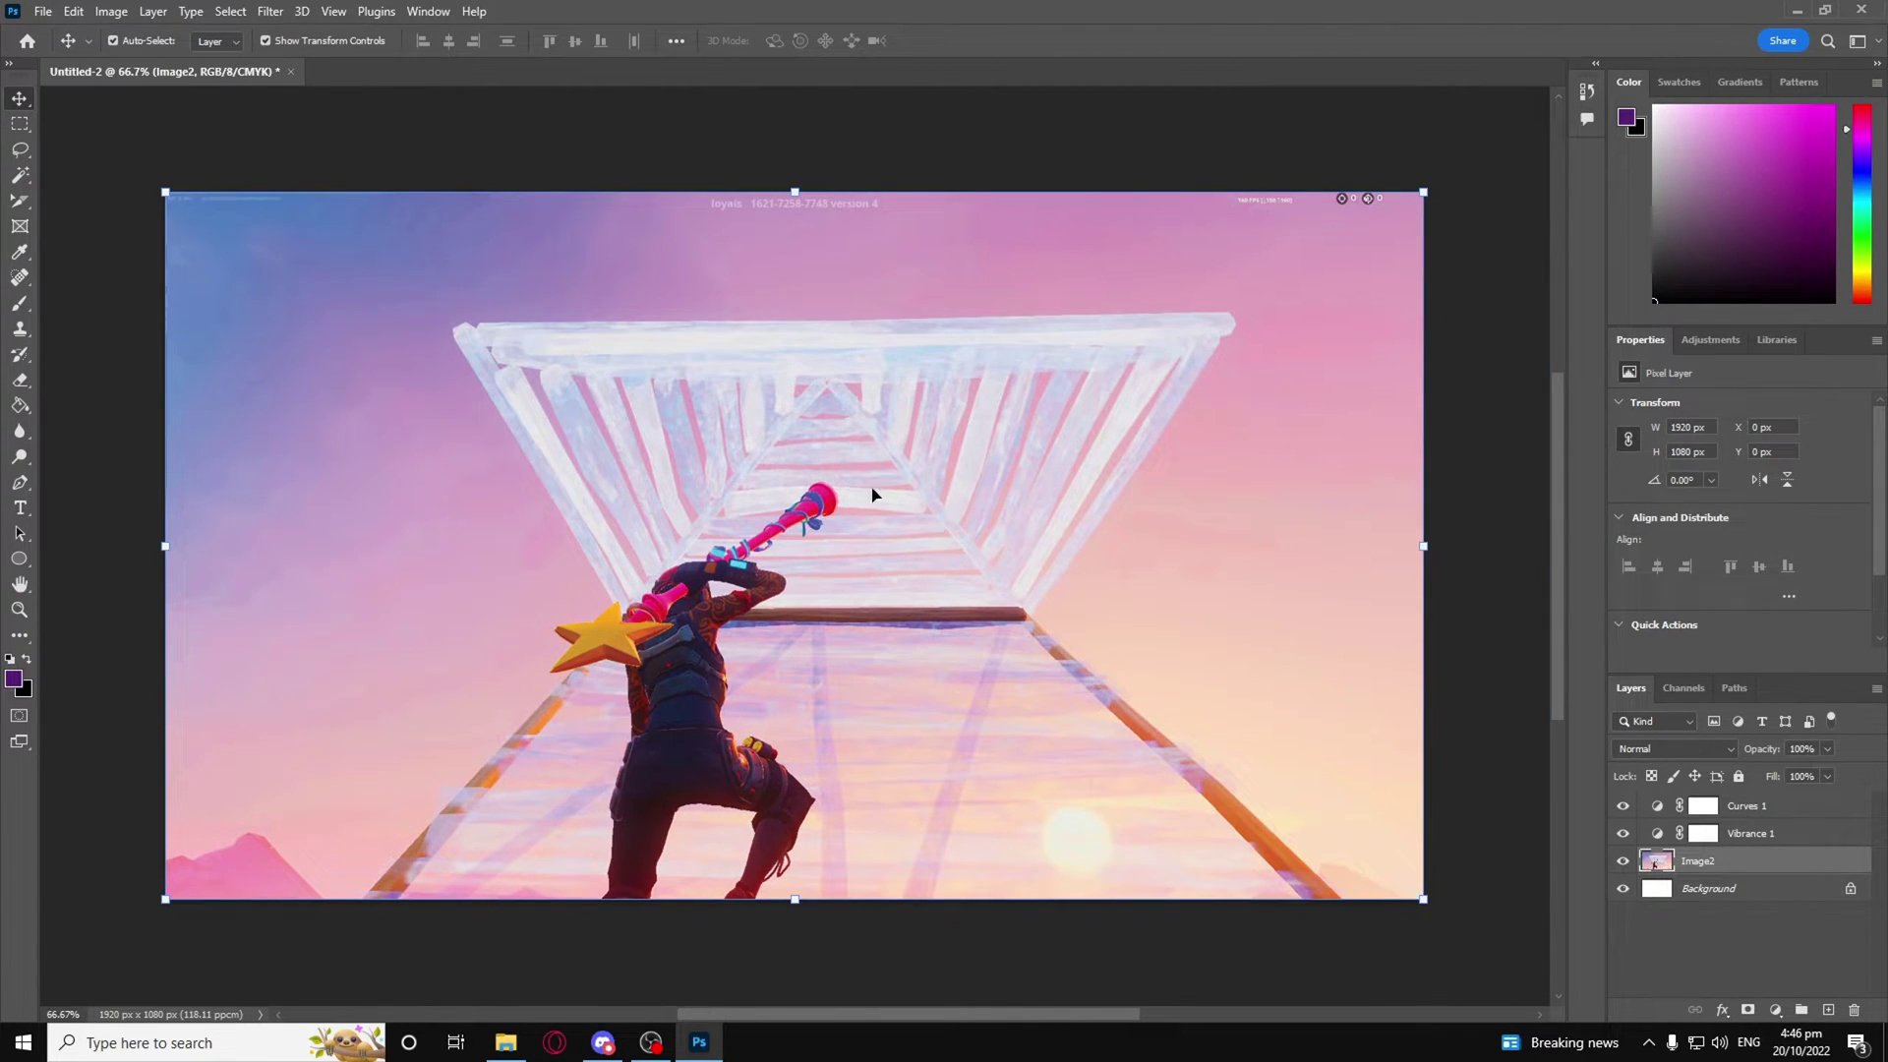
left_click(691, 991)
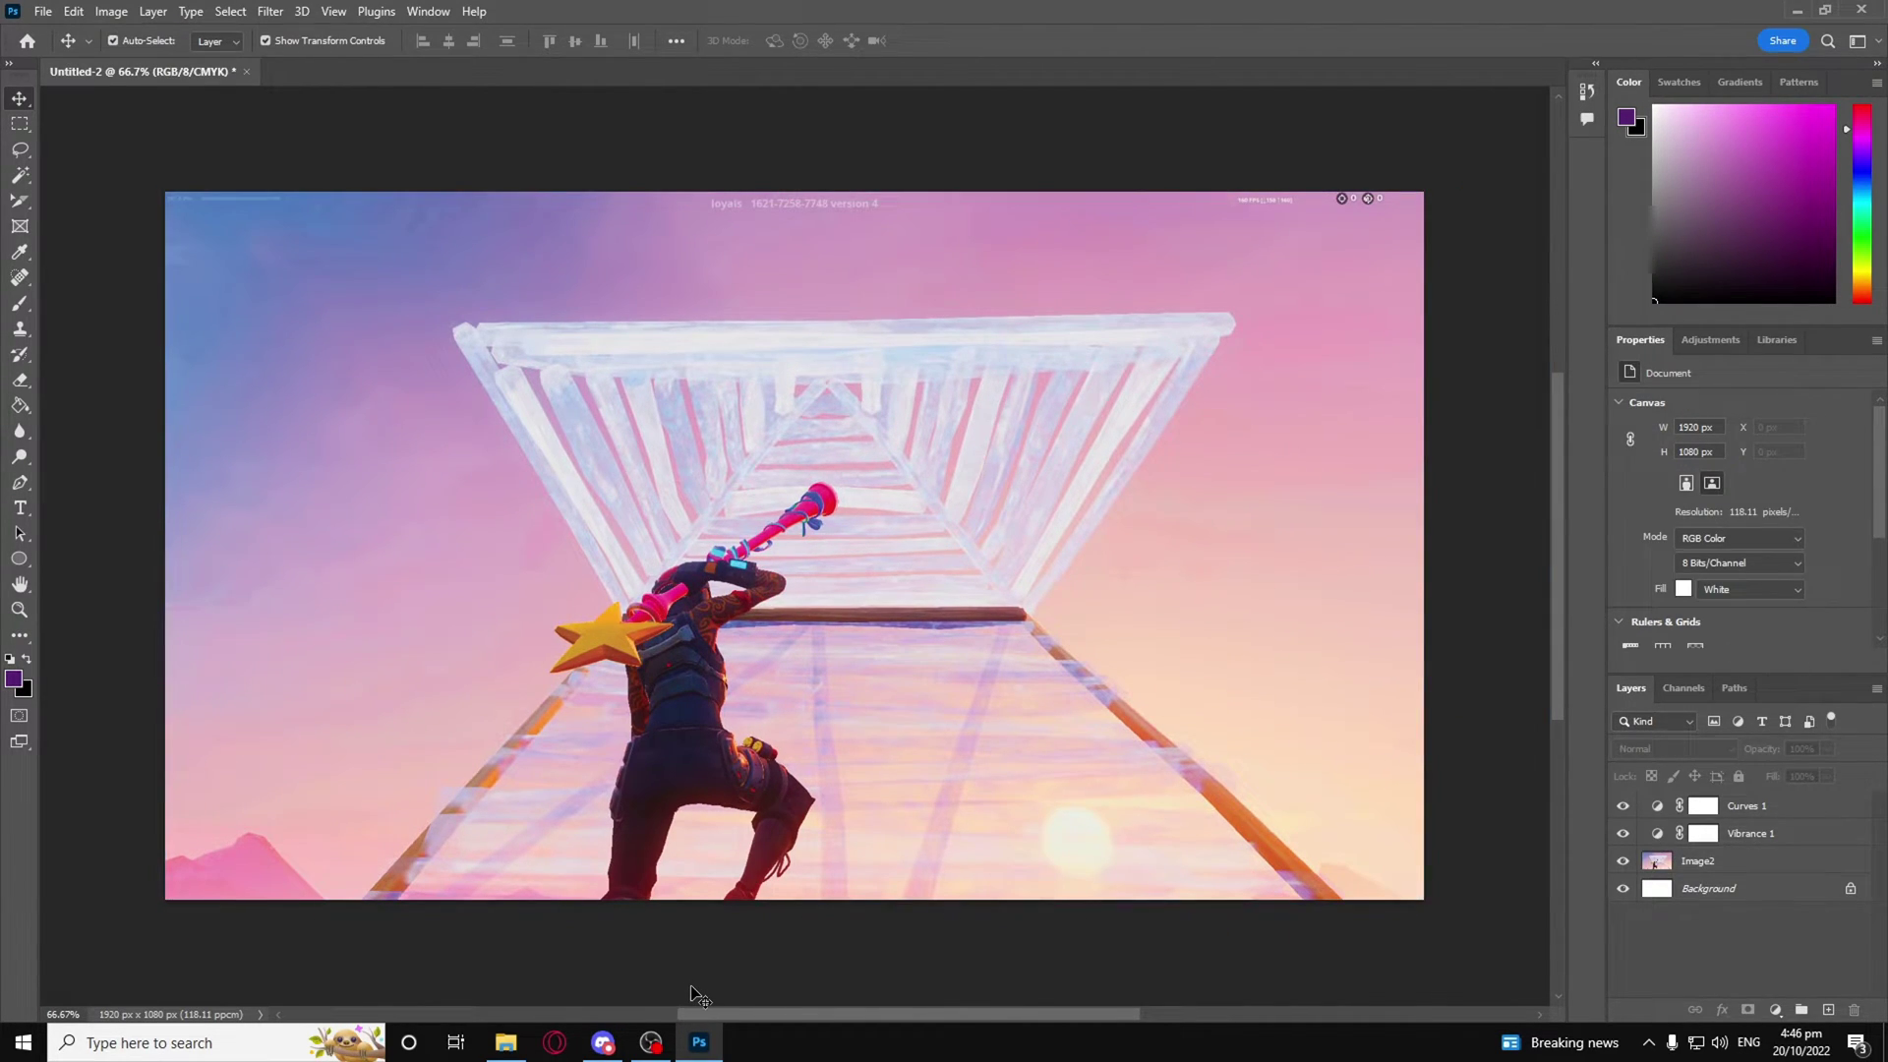
left_click(684, 612)
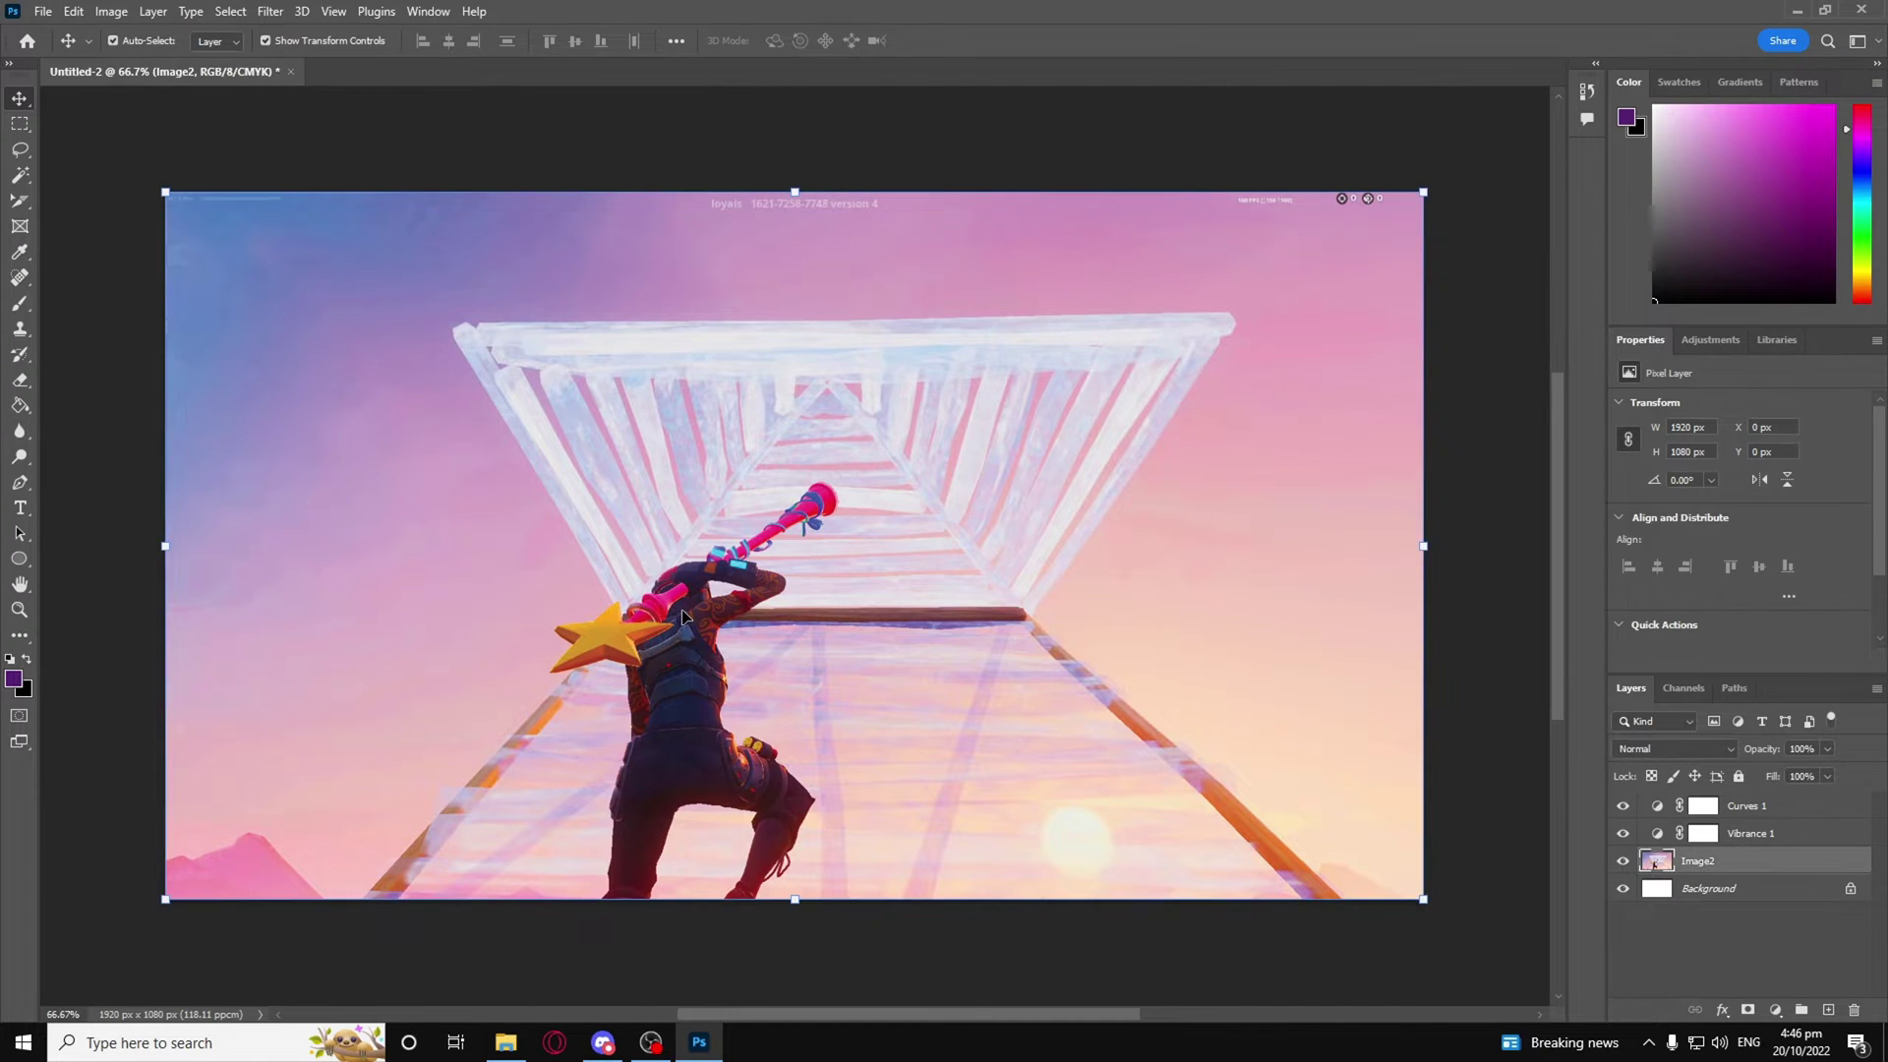
Step: Apply a Zoom radial blur at Best quality to the Image2 screenshot
left_click(269, 11)
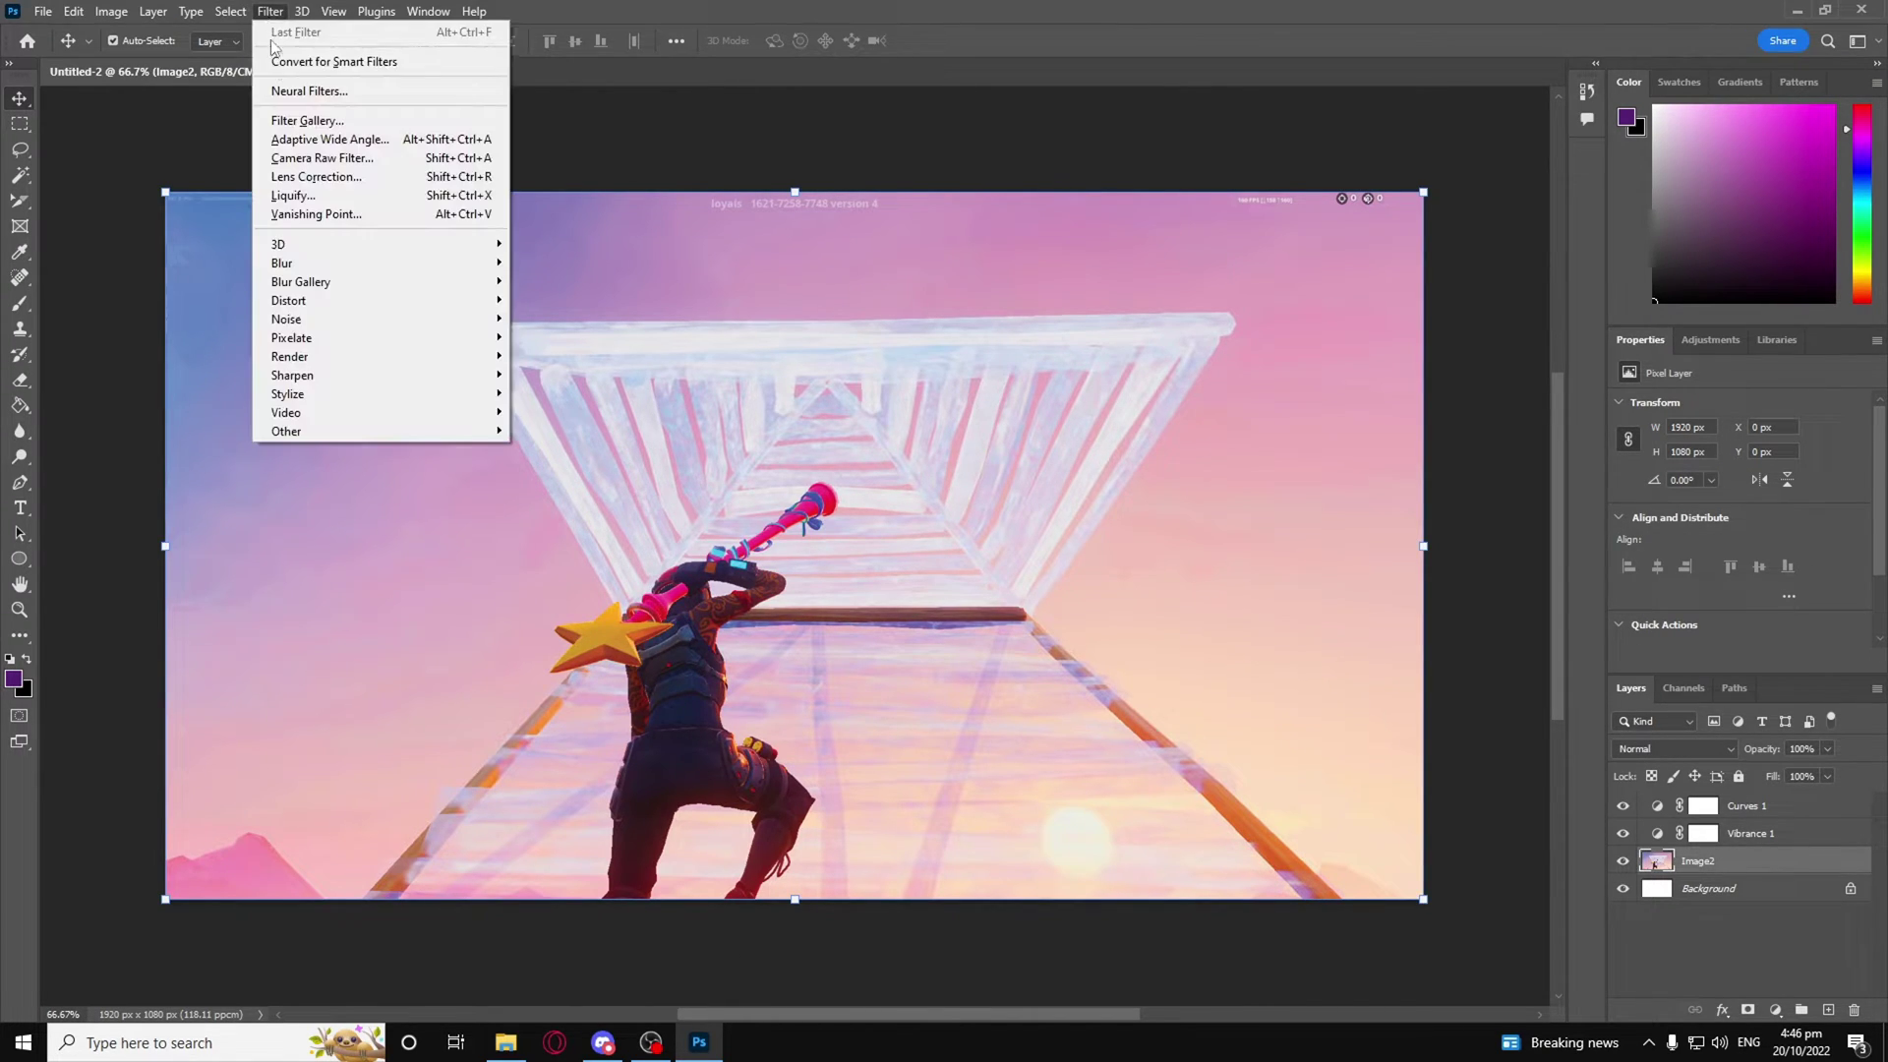
mouse_move(482, 263)
left_click(580, 392)
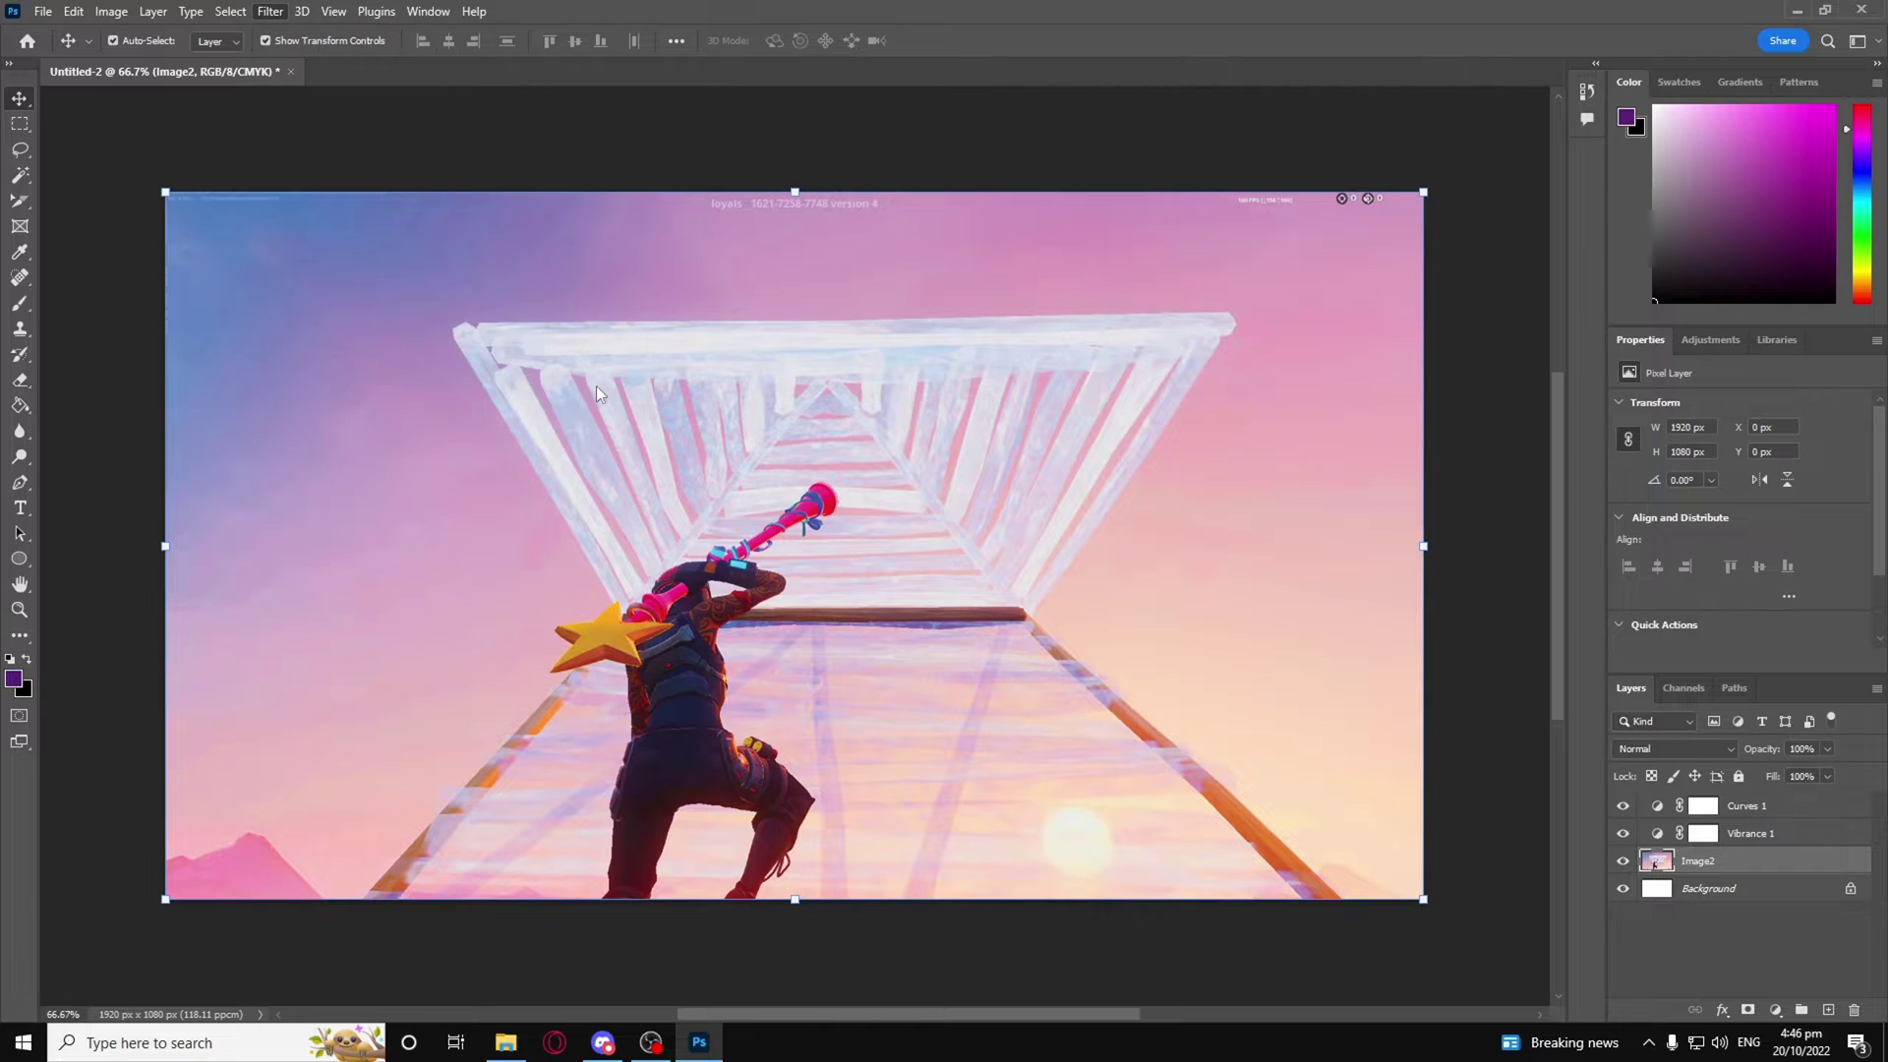
left_click(836, 402)
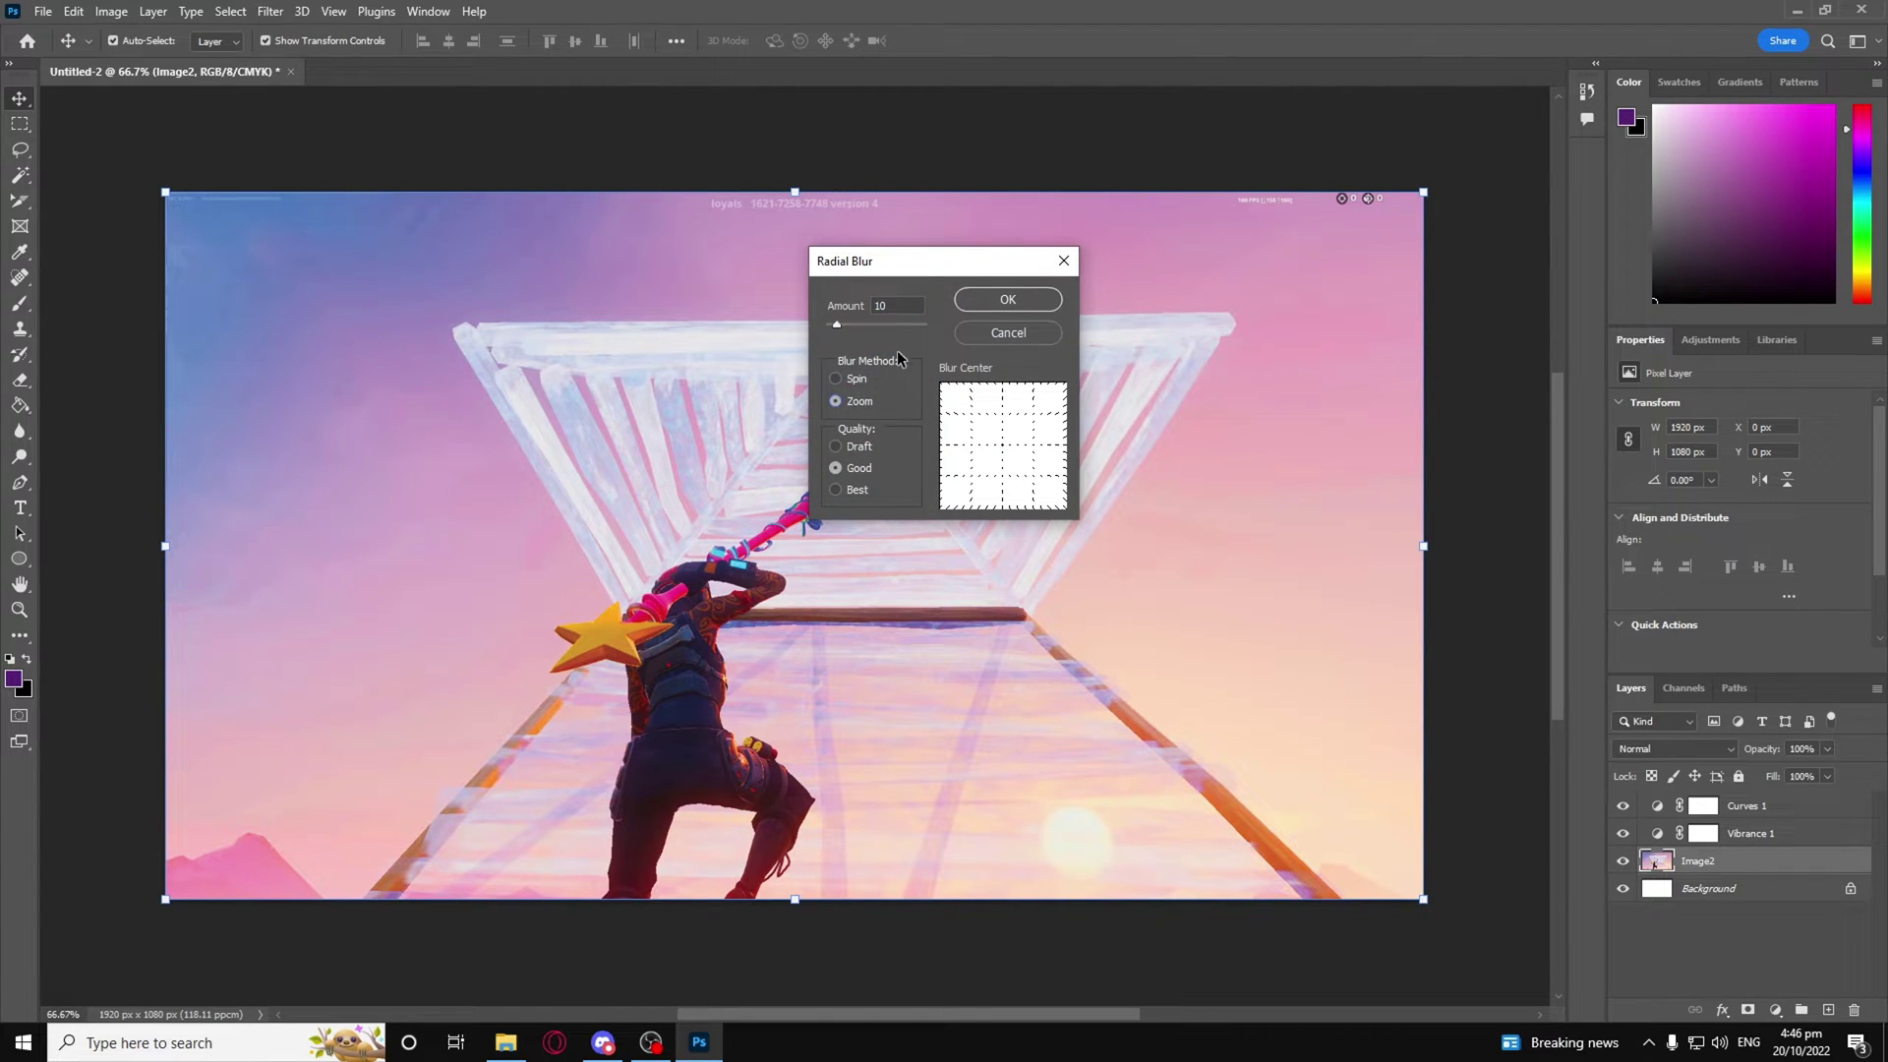
left_click(897, 305)
left_click(838, 448)
left_click(837, 490)
left_click(1008, 303)
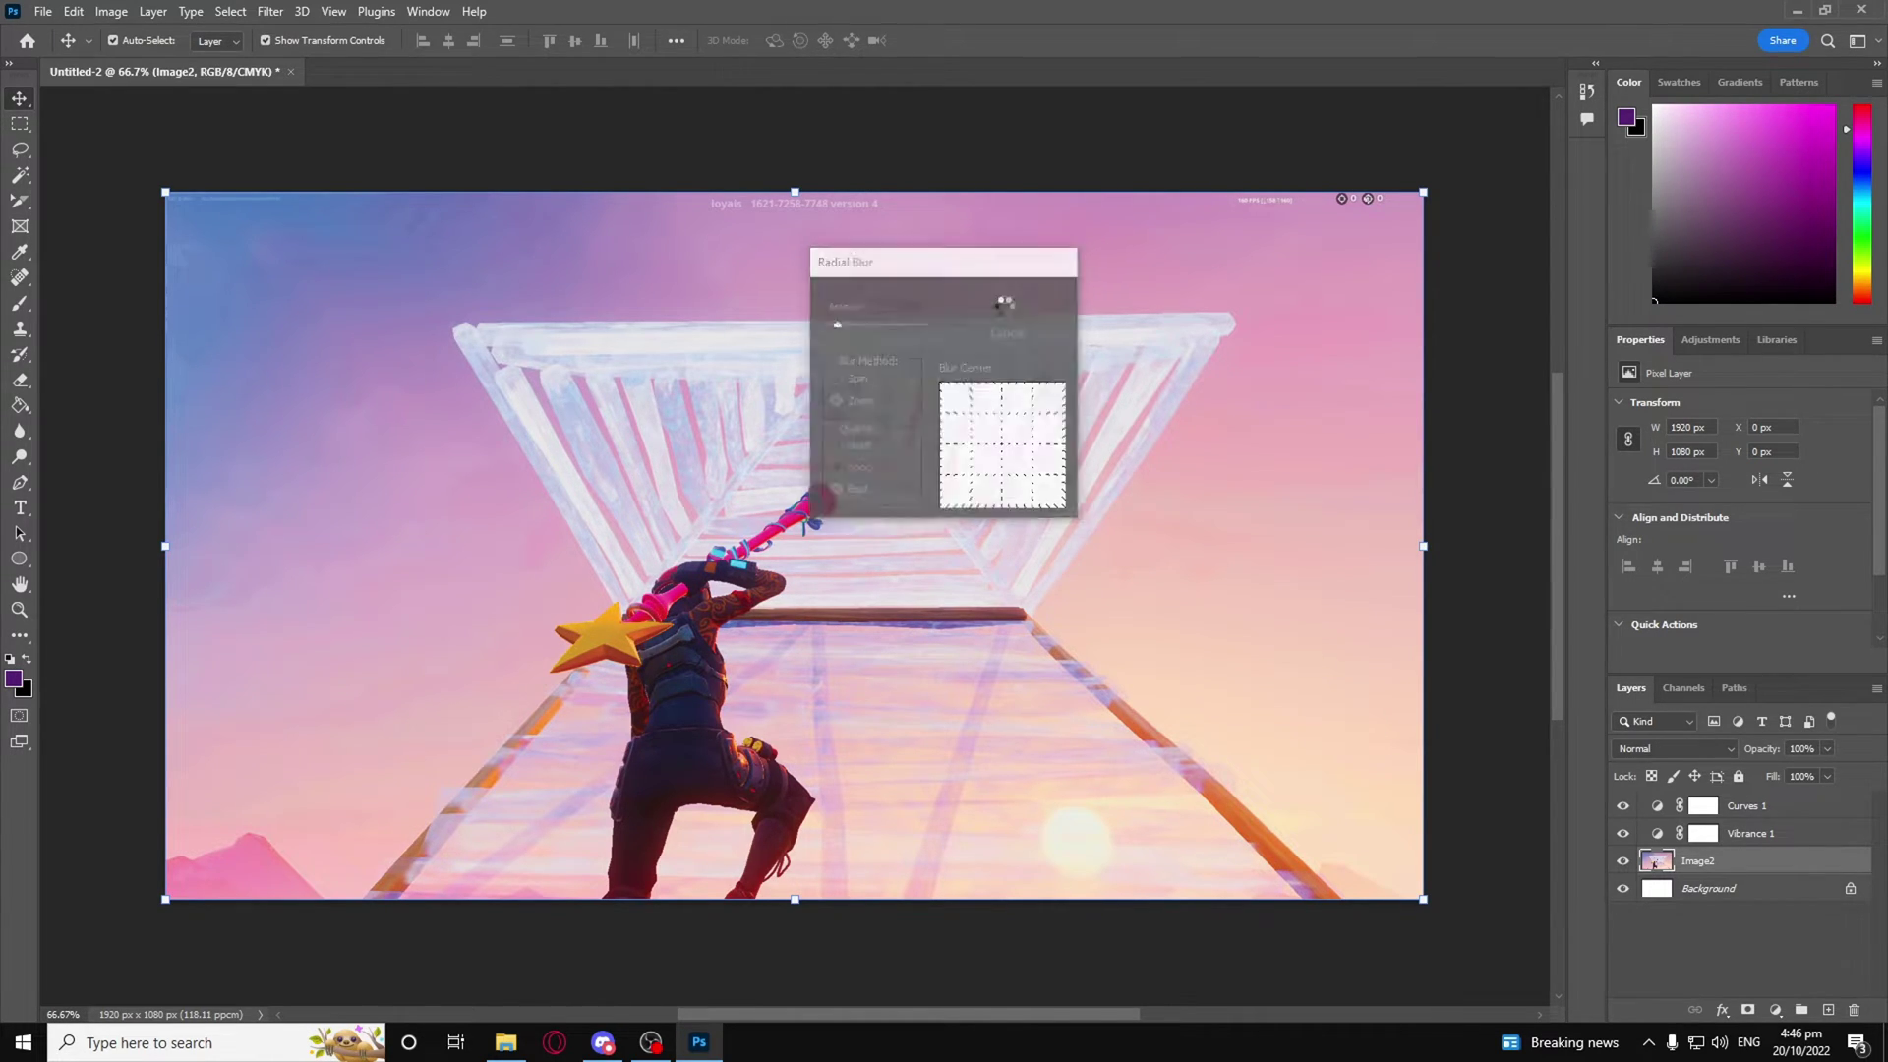
left_click(1494, 737)
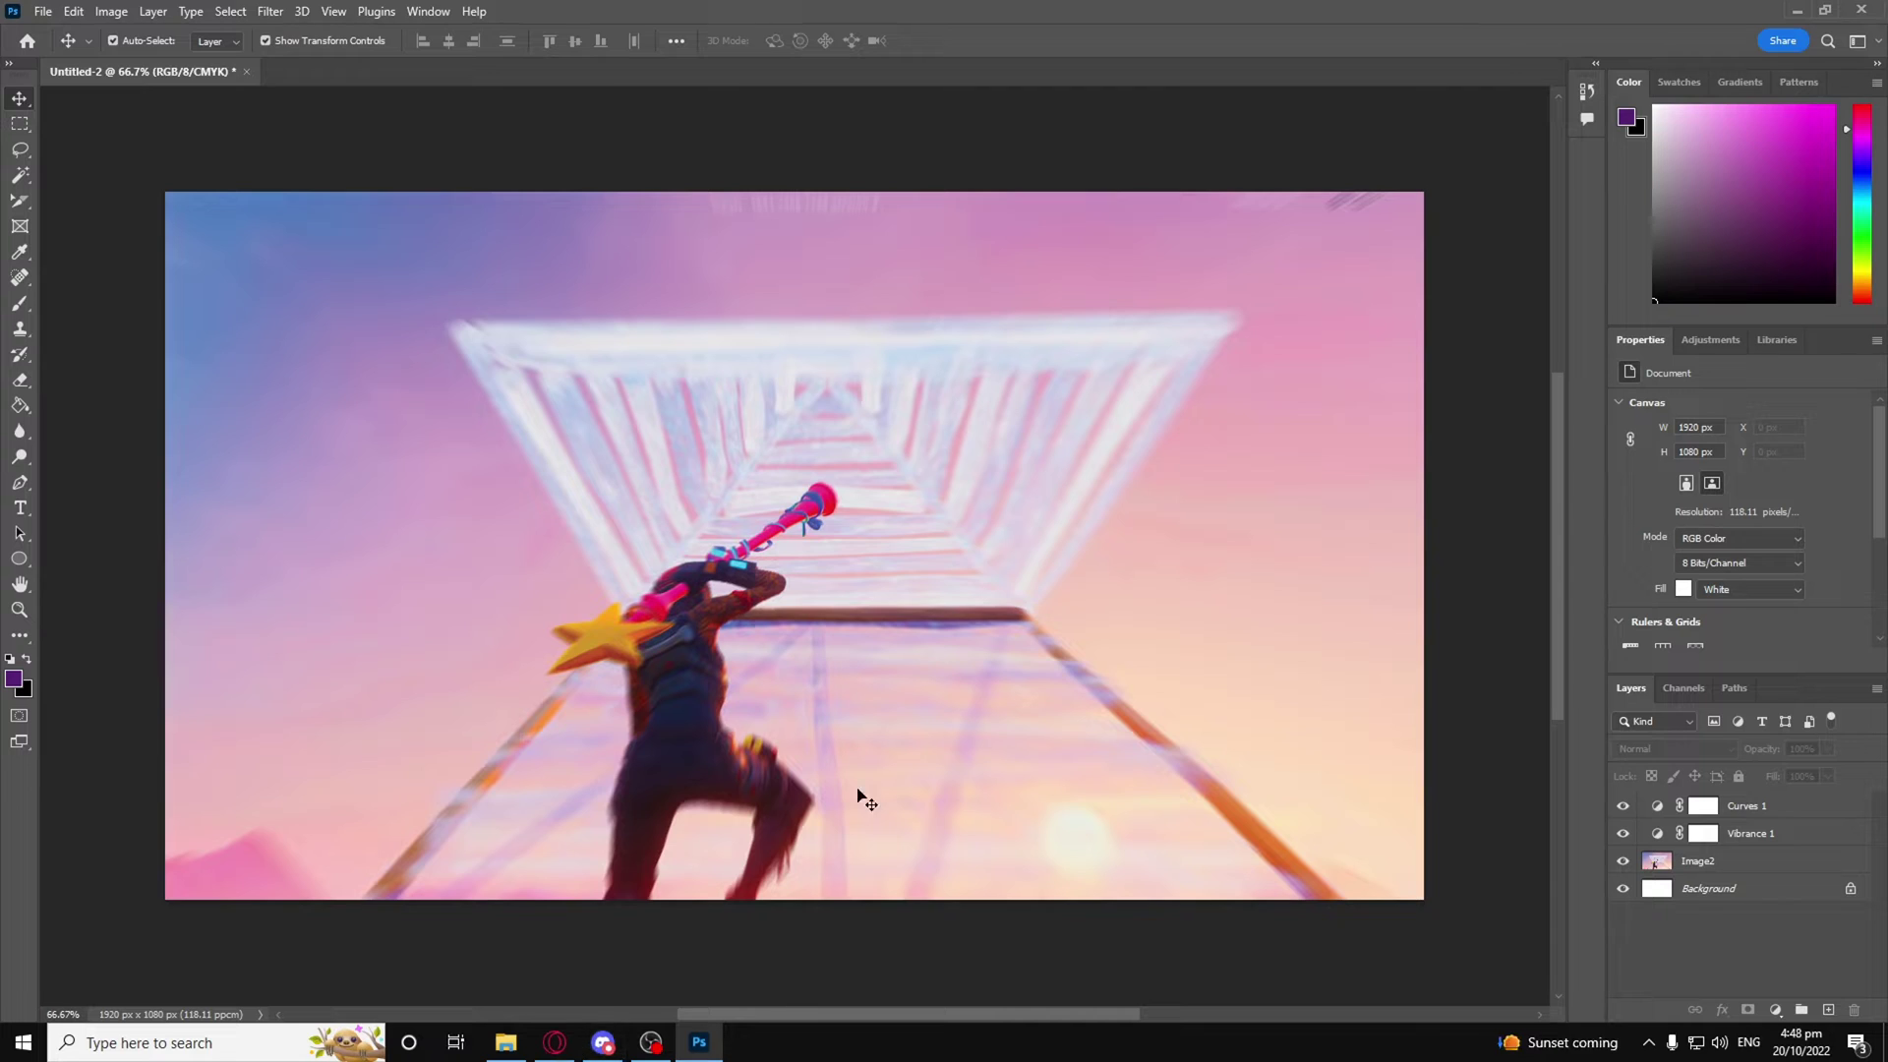
Step: Browse the hearts emoji image search, then return to the Photoshop document
scroll(753, 739, "up", 1)
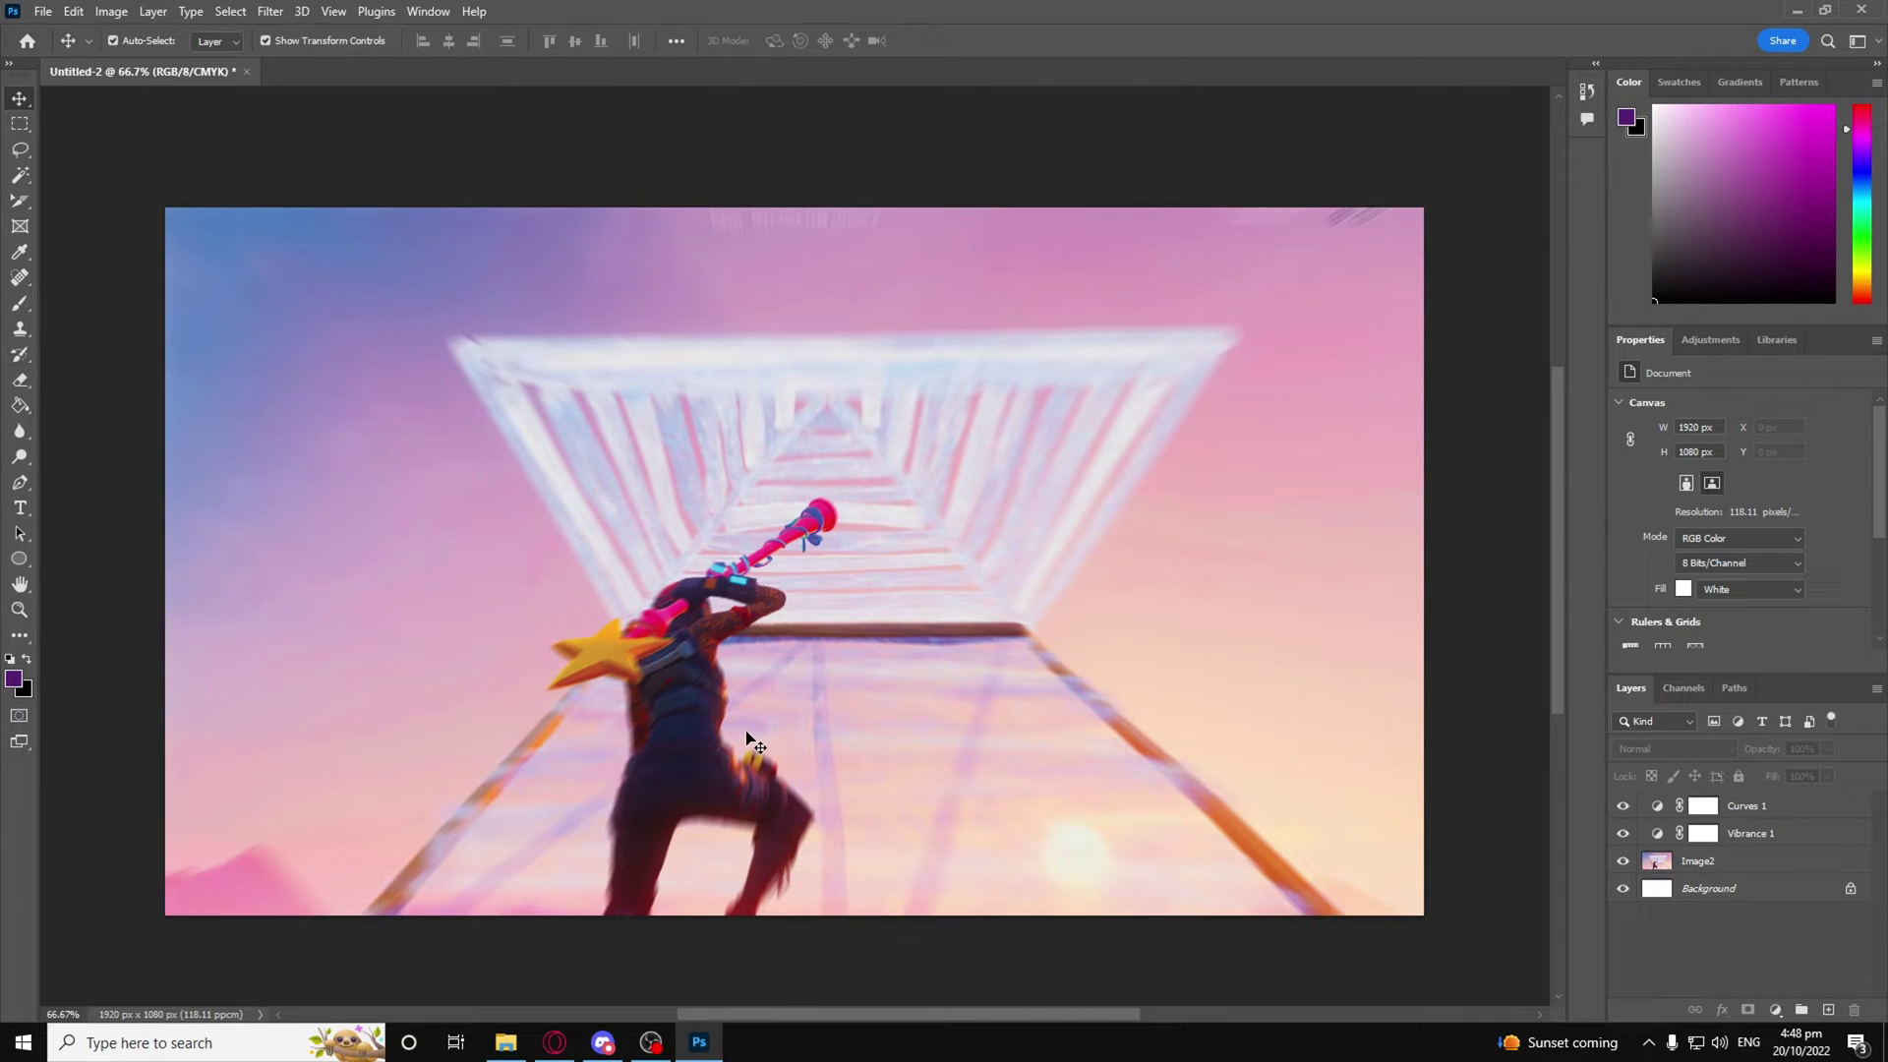
left_click(553, 1035)
scroll(635, 802, "down", 3)
scroll(635, 802, "up", 5)
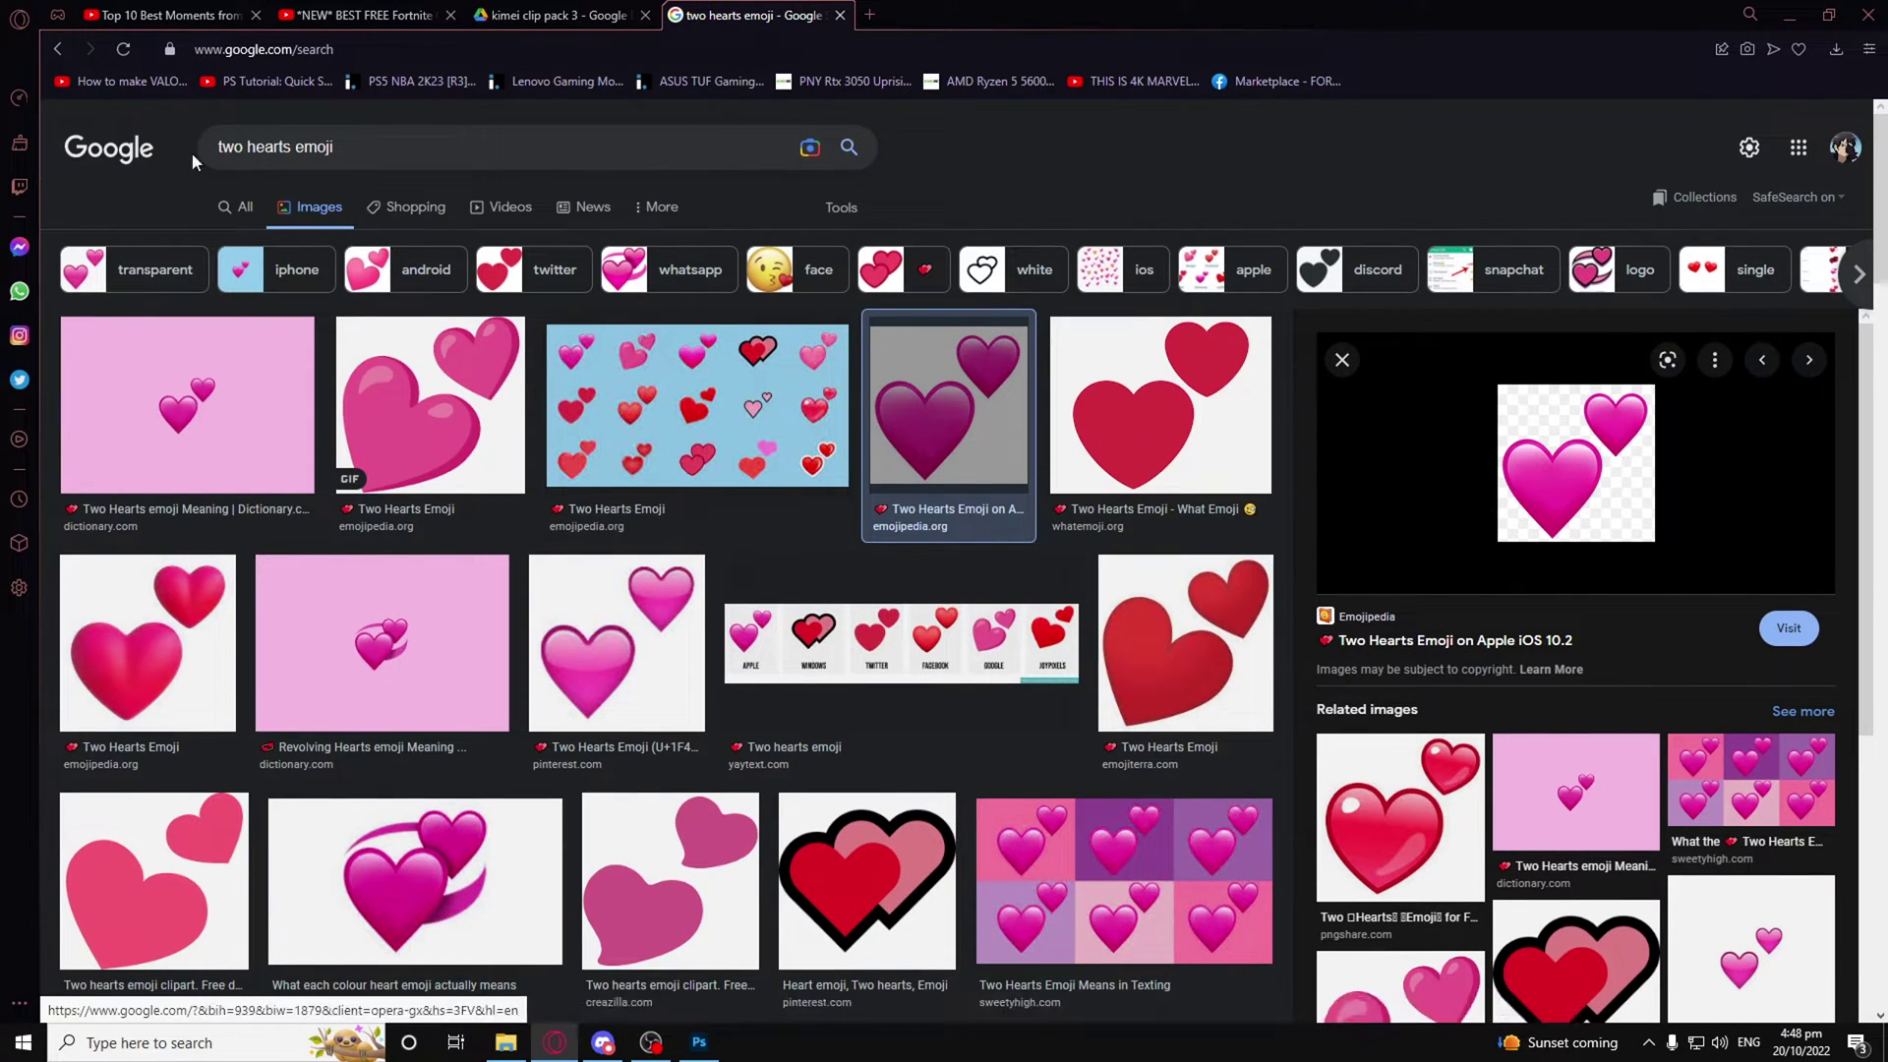
key("alt+Tab")
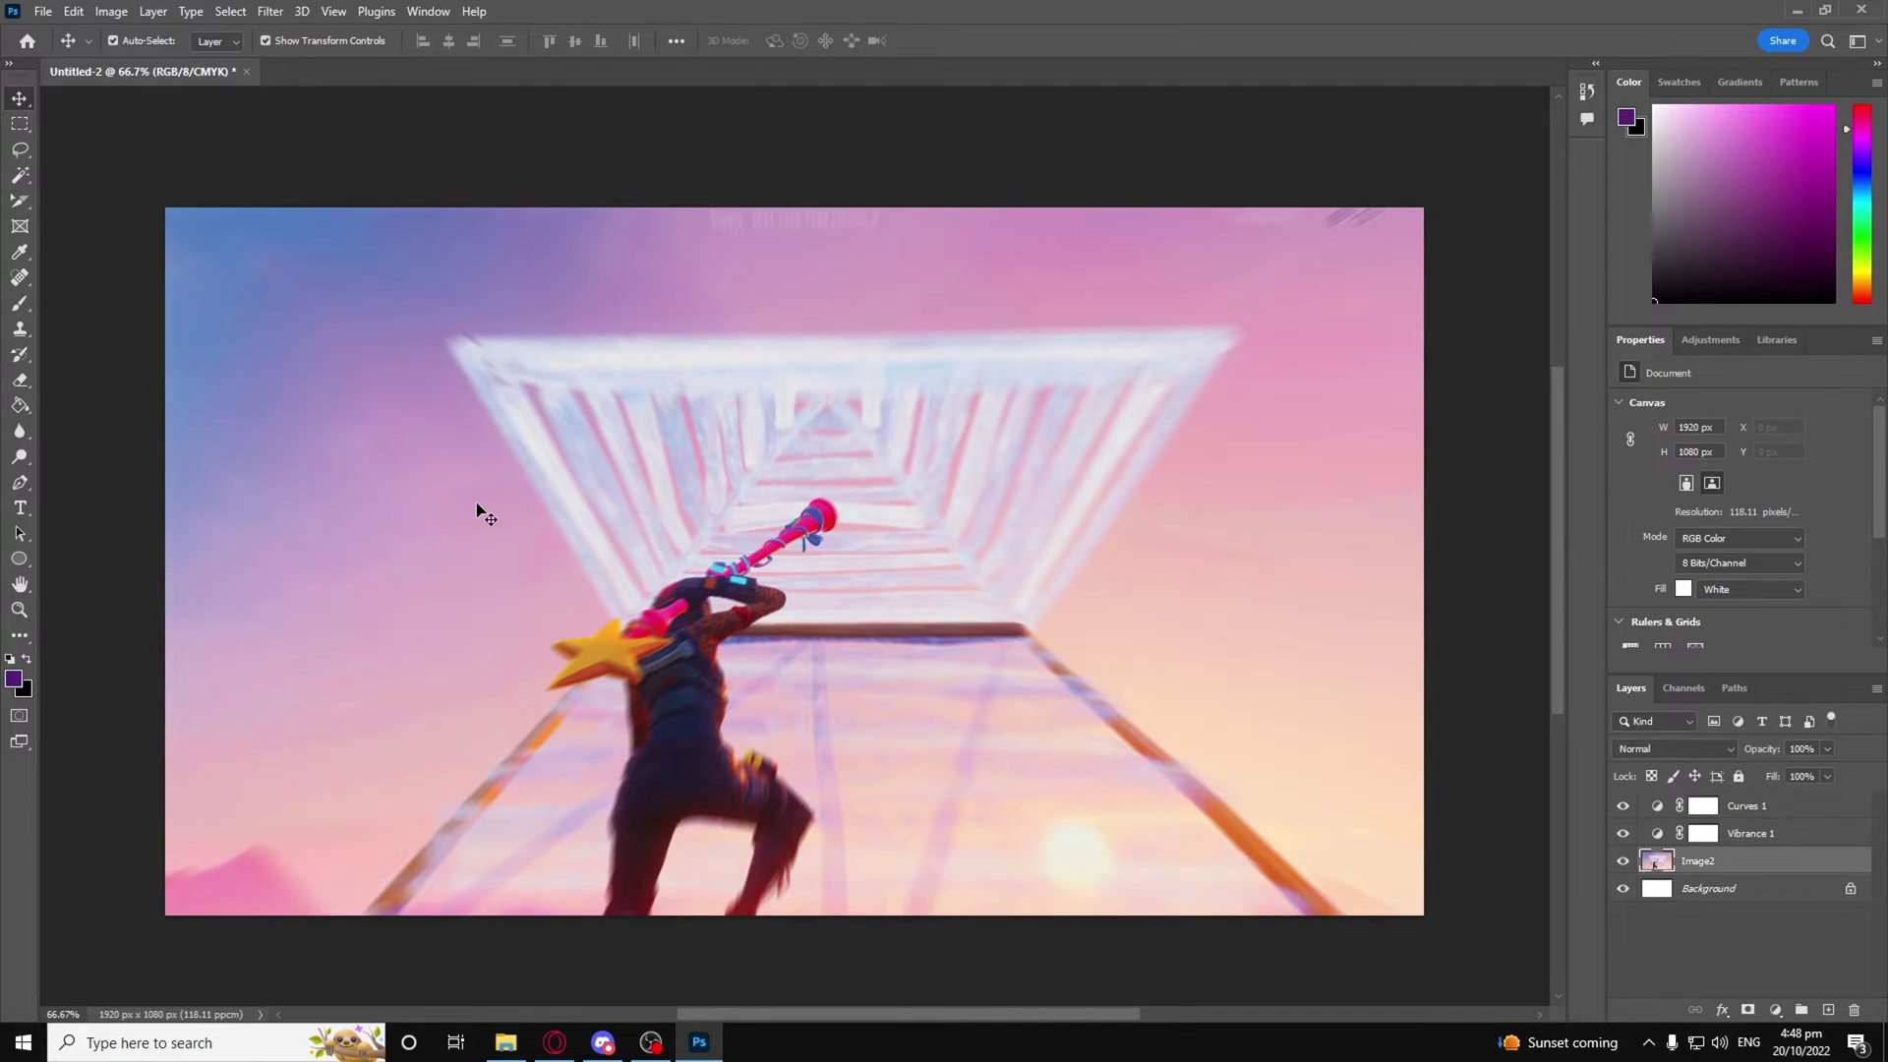
Step: Paste the hearts image and place it, roughly doubled in size, in the upper left
key("ctrl+v")
left_click_drag(813, 528, 428, 423)
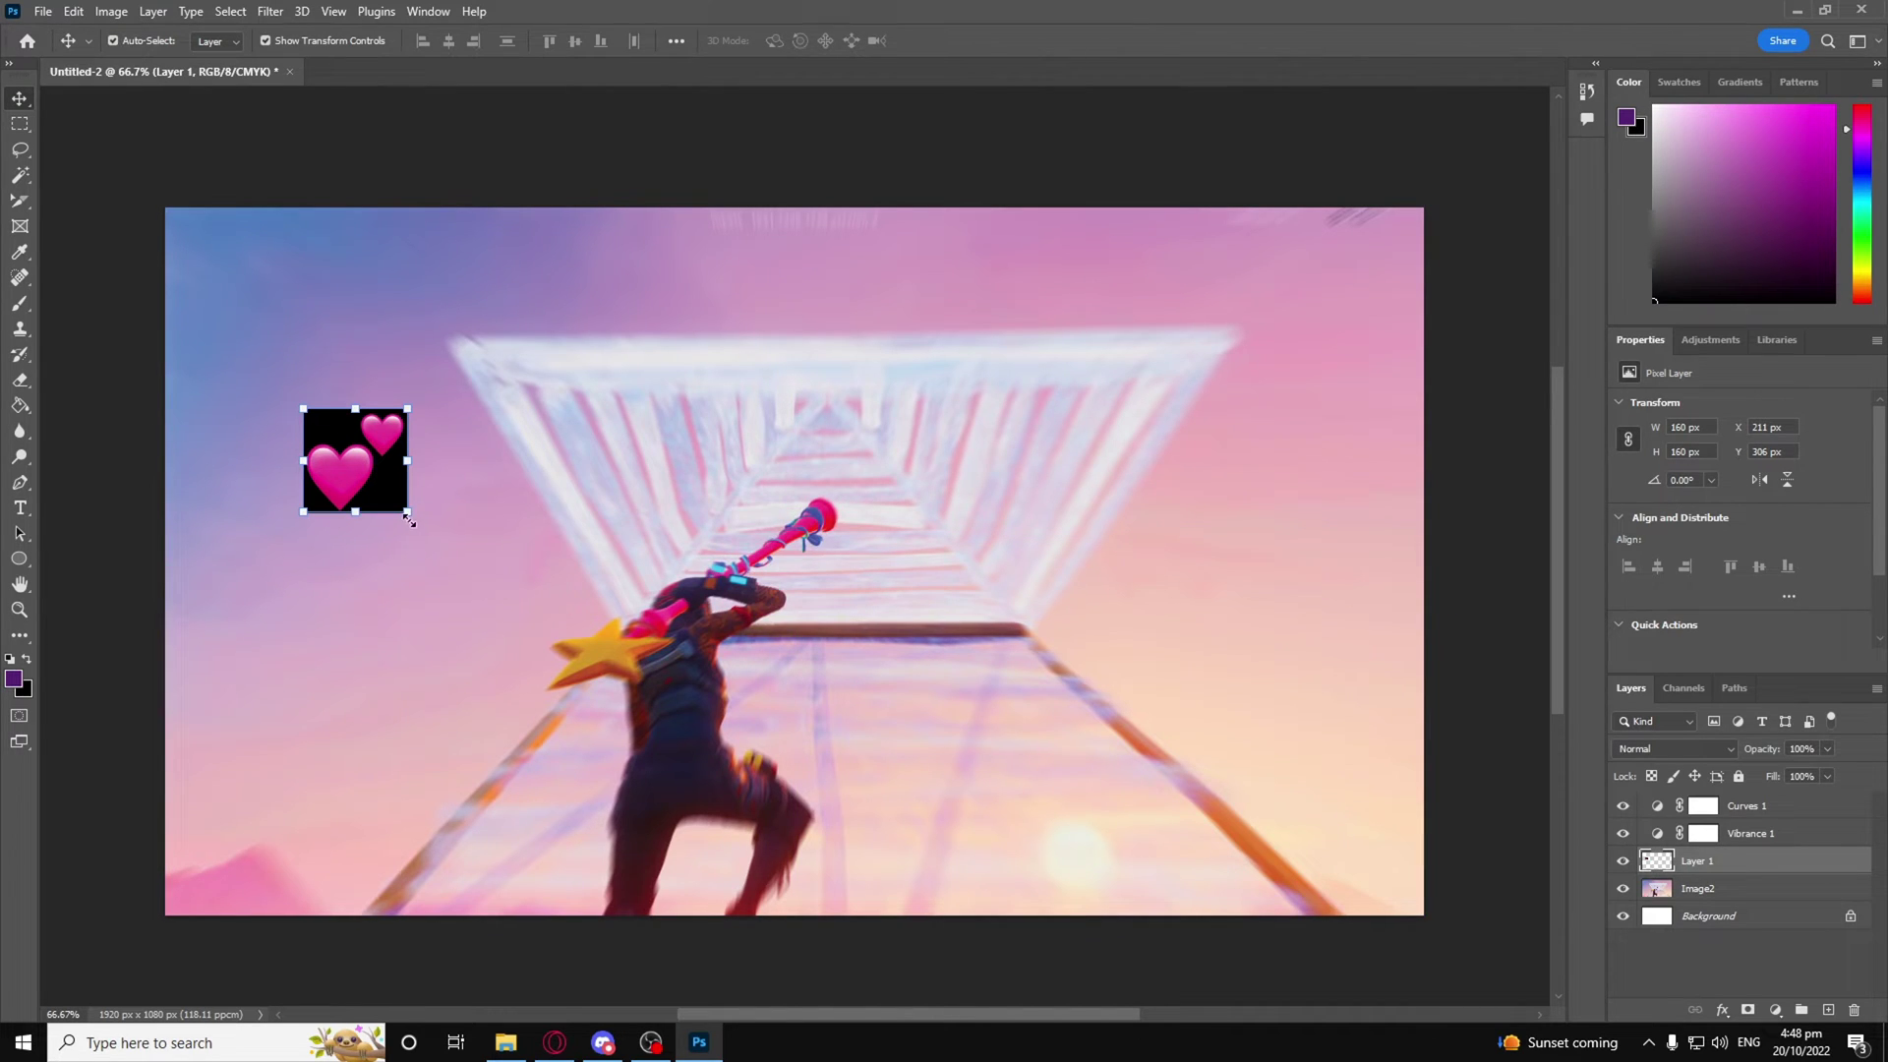
left_click_drag(409, 521, 466, 484)
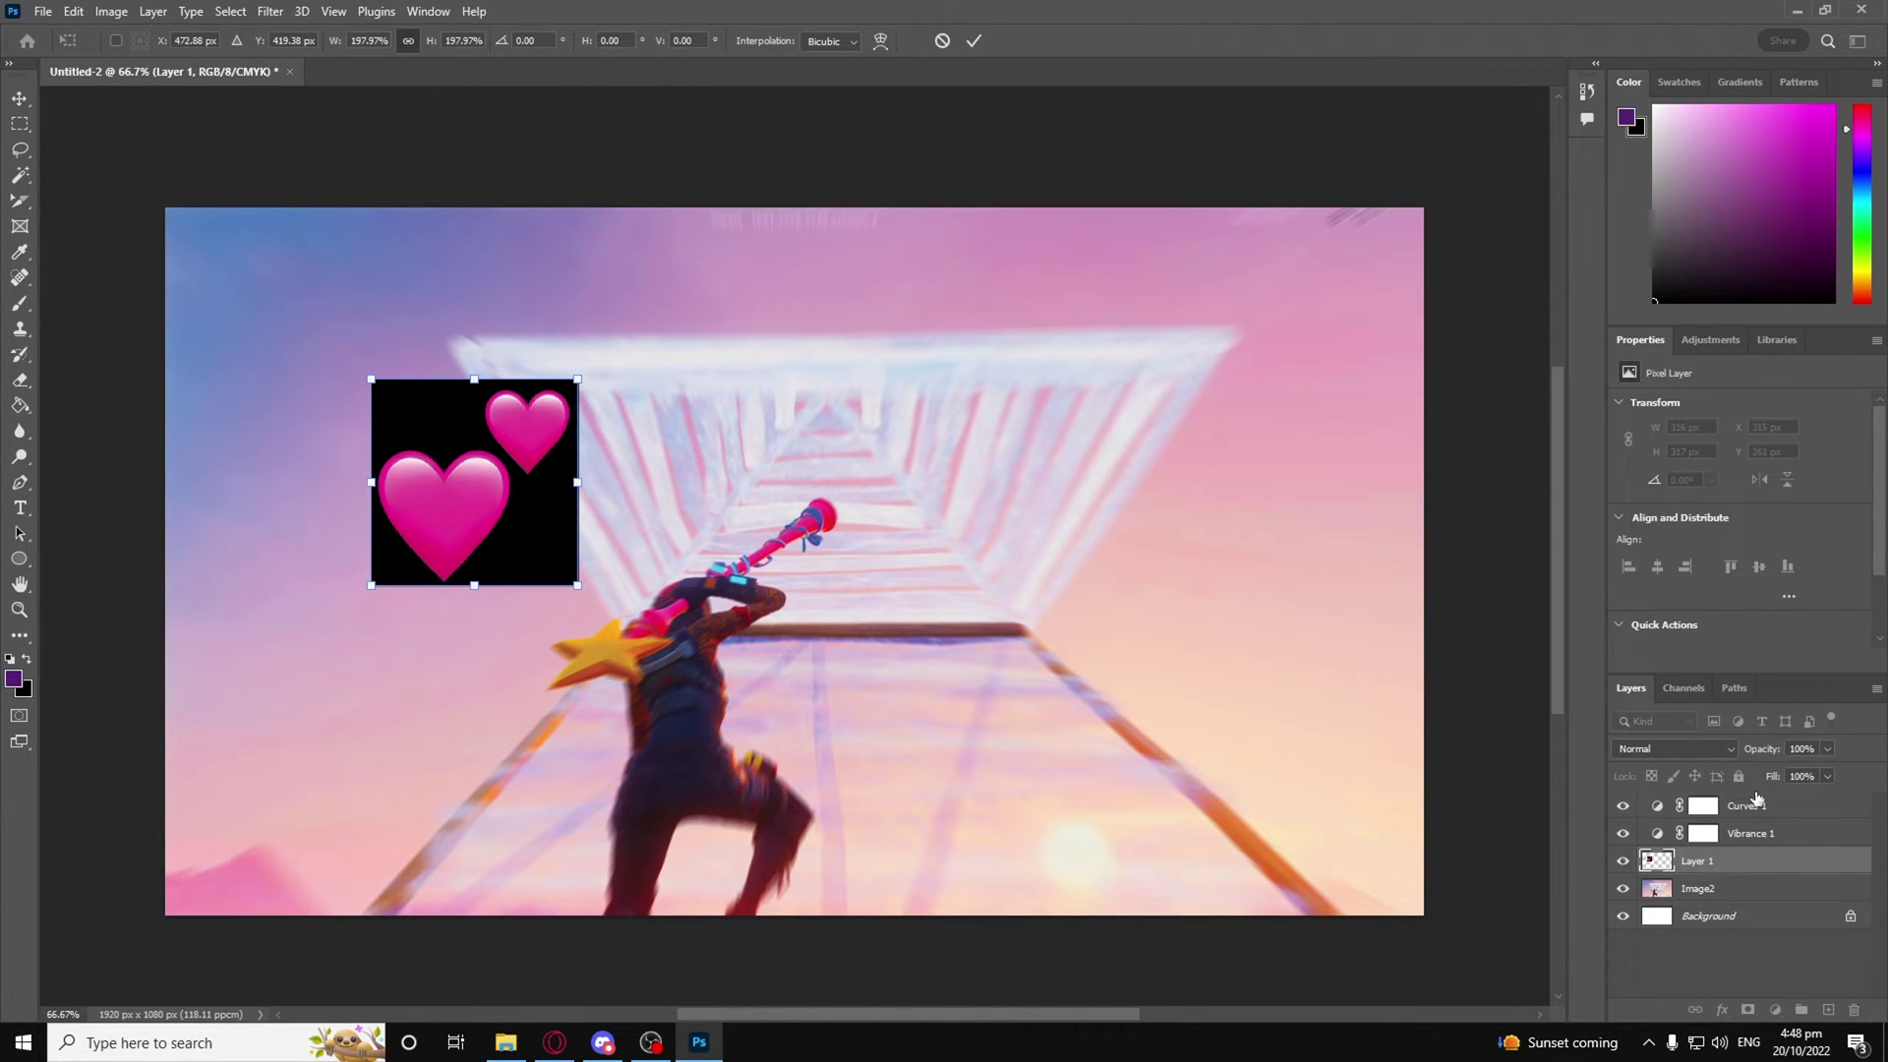
key("Return")
Step: Remove the hearts' black background with the Remove Background quick action
right_click(1780, 873)
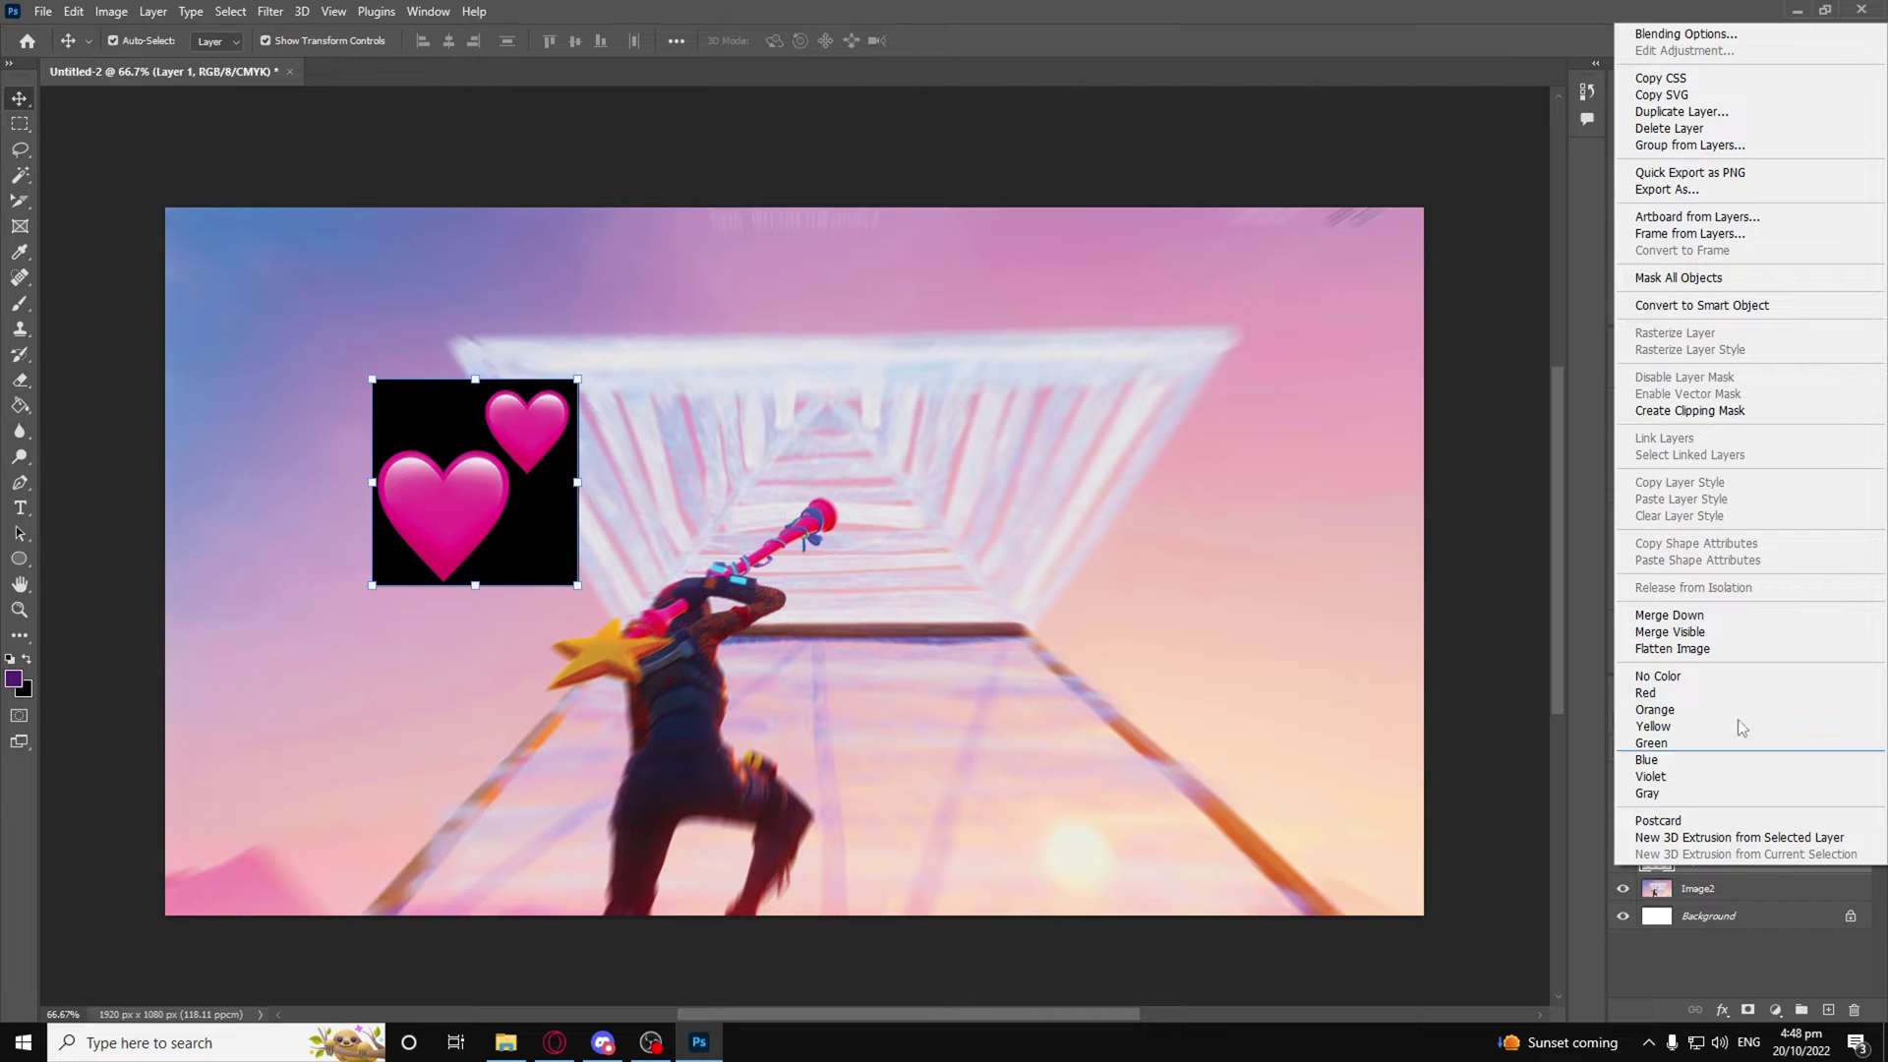
left_click(1719, 968)
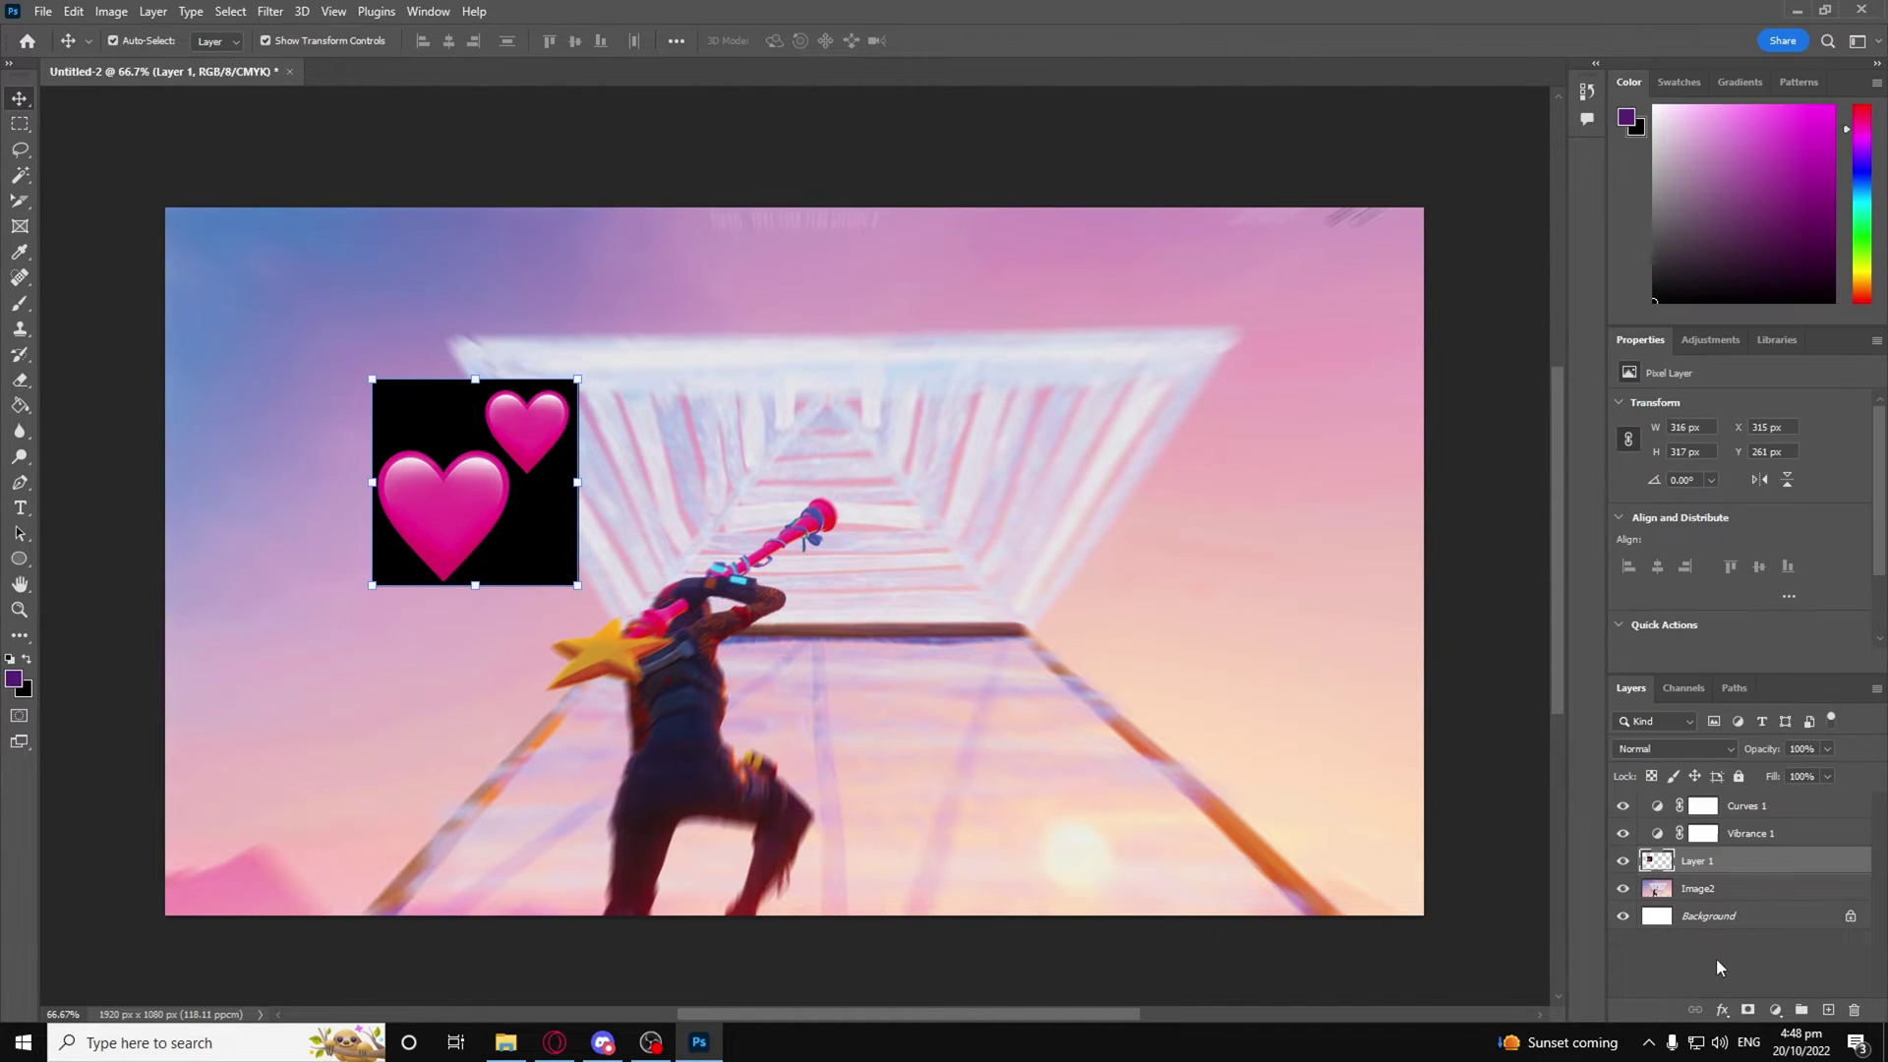
left_click(1677, 628)
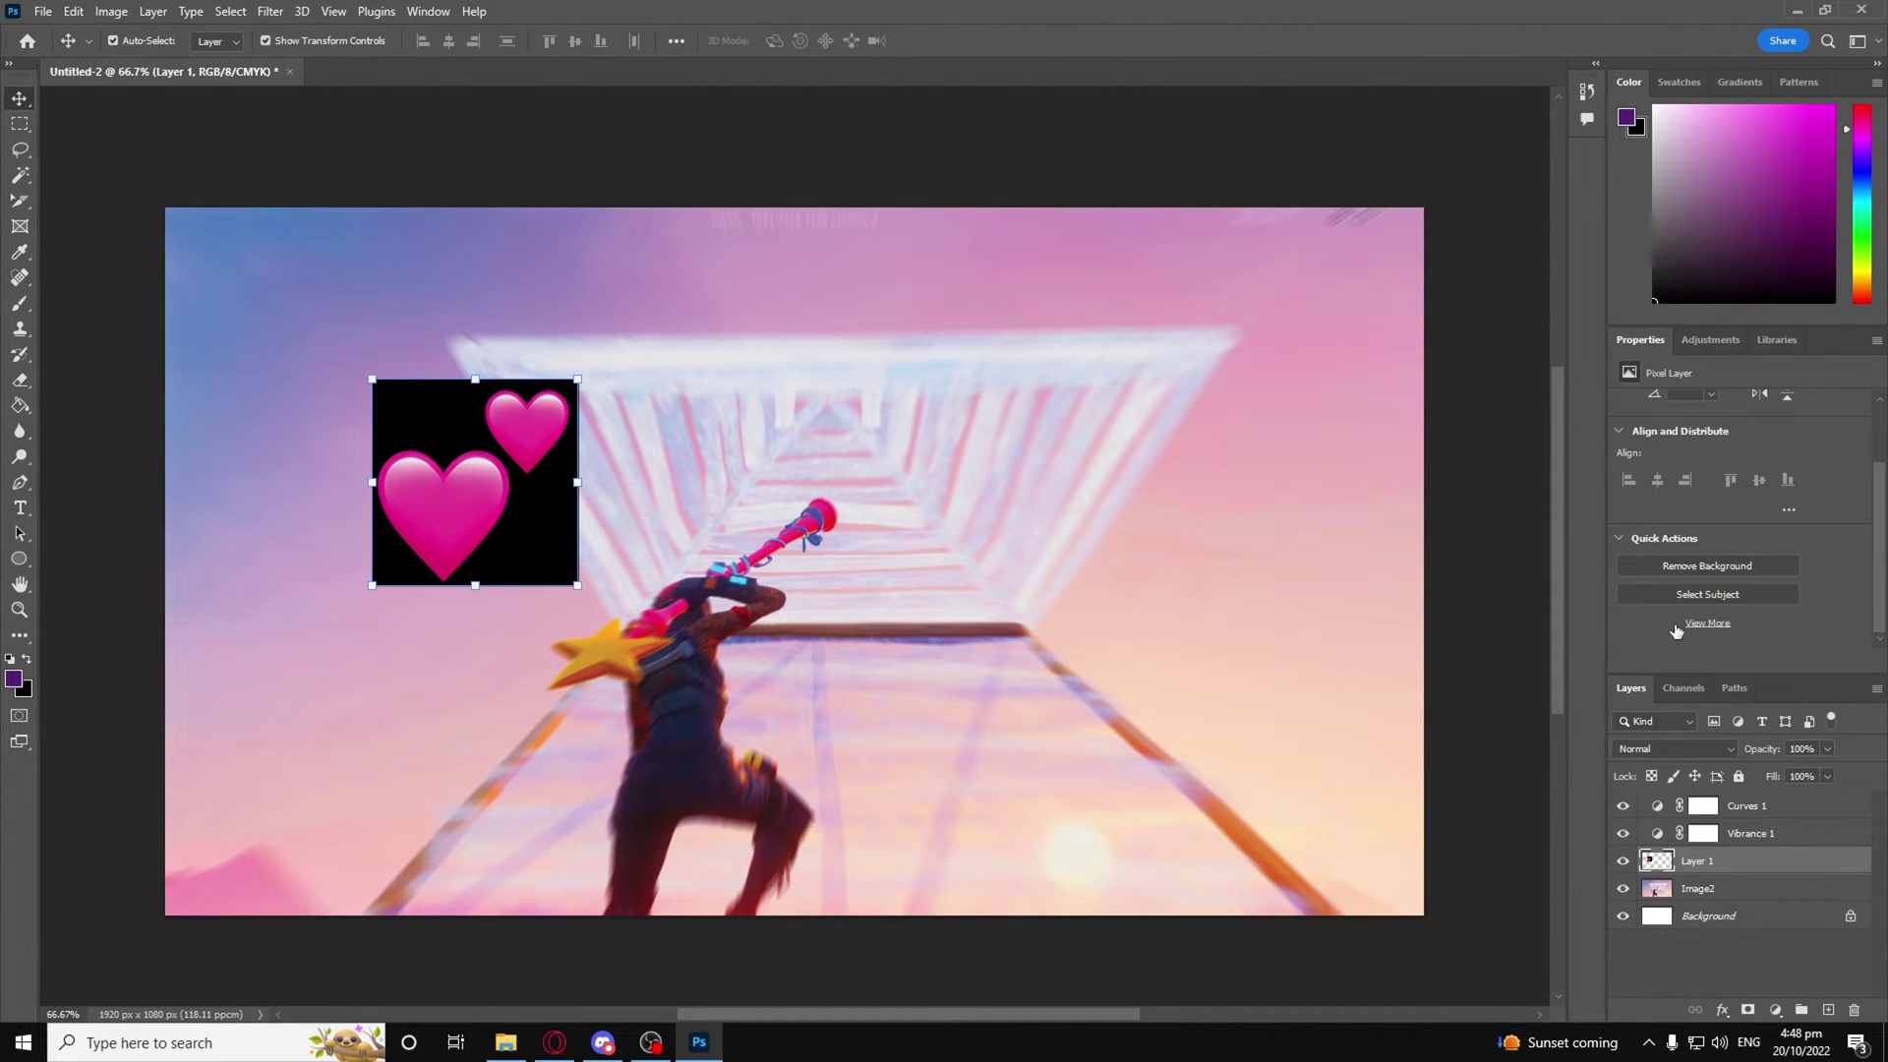
left_click(1706, 570)
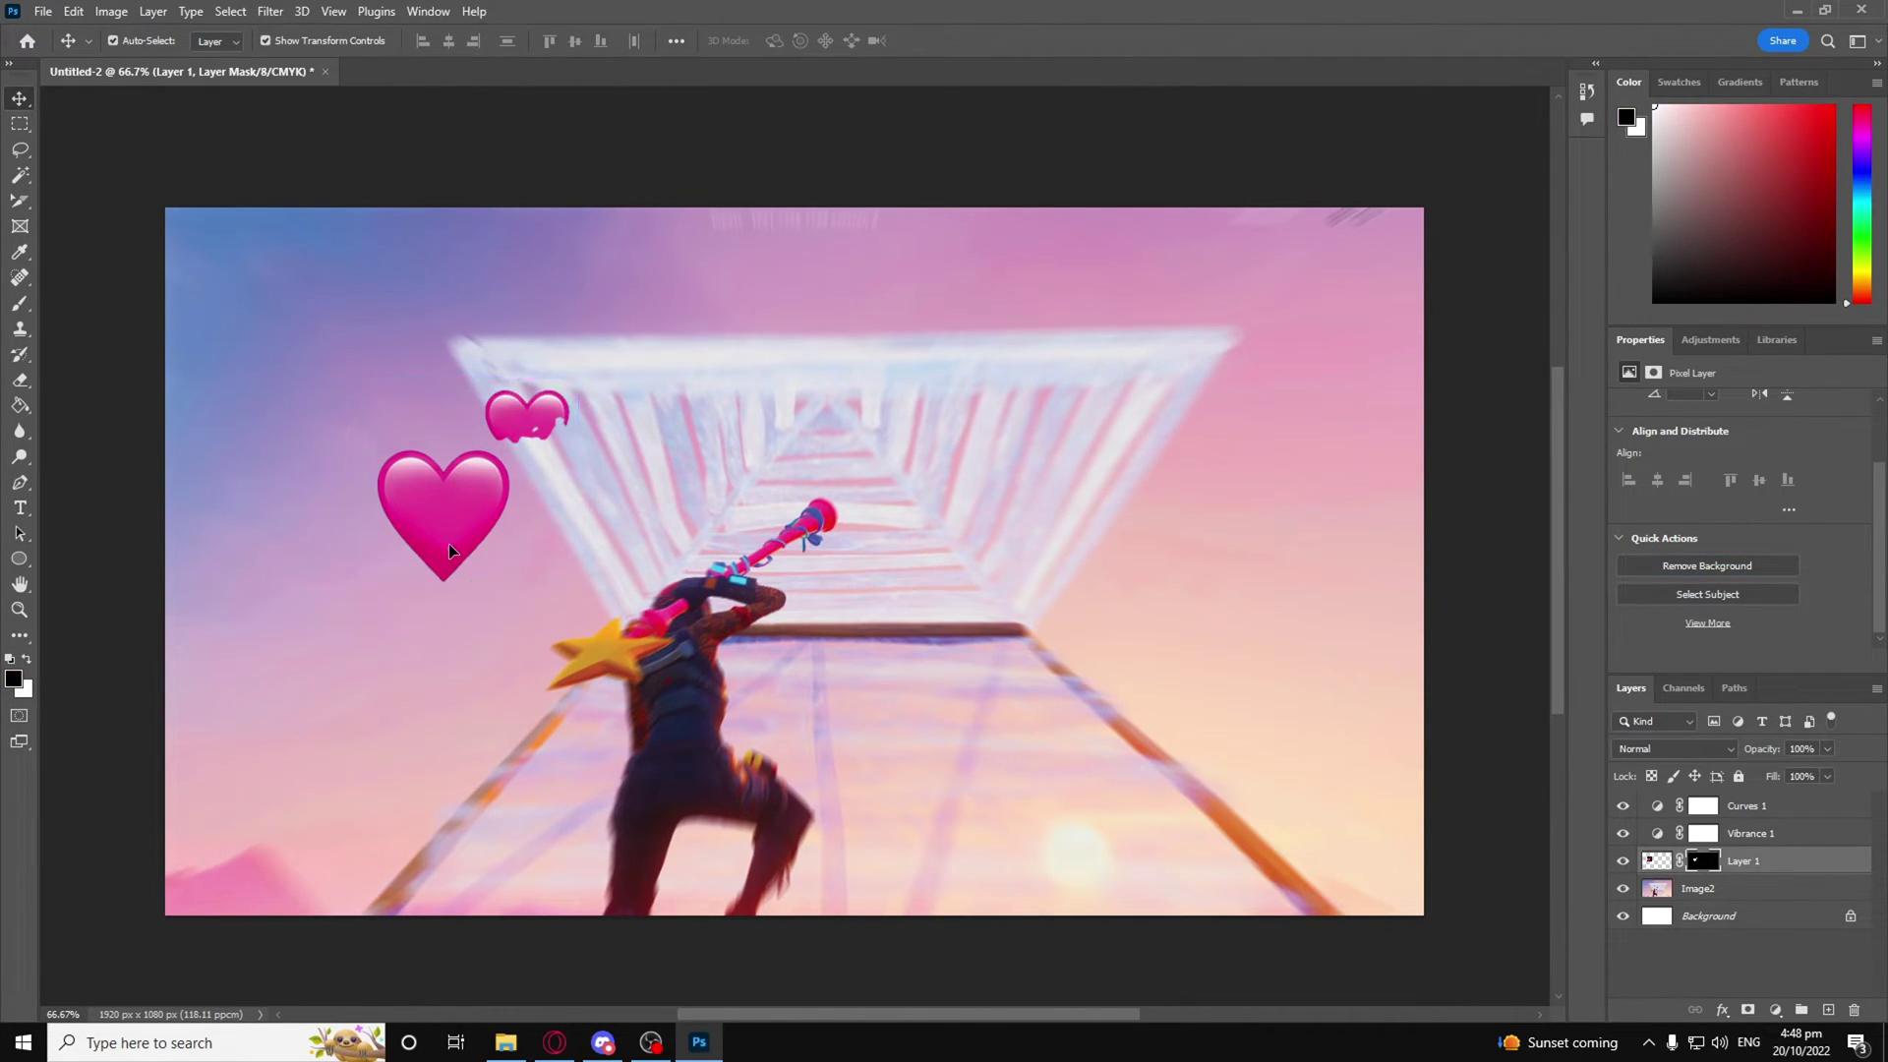
Step: Move the hearts up and to the left and enlarge both of them
left_click_drag(449, 545, 413, 490)
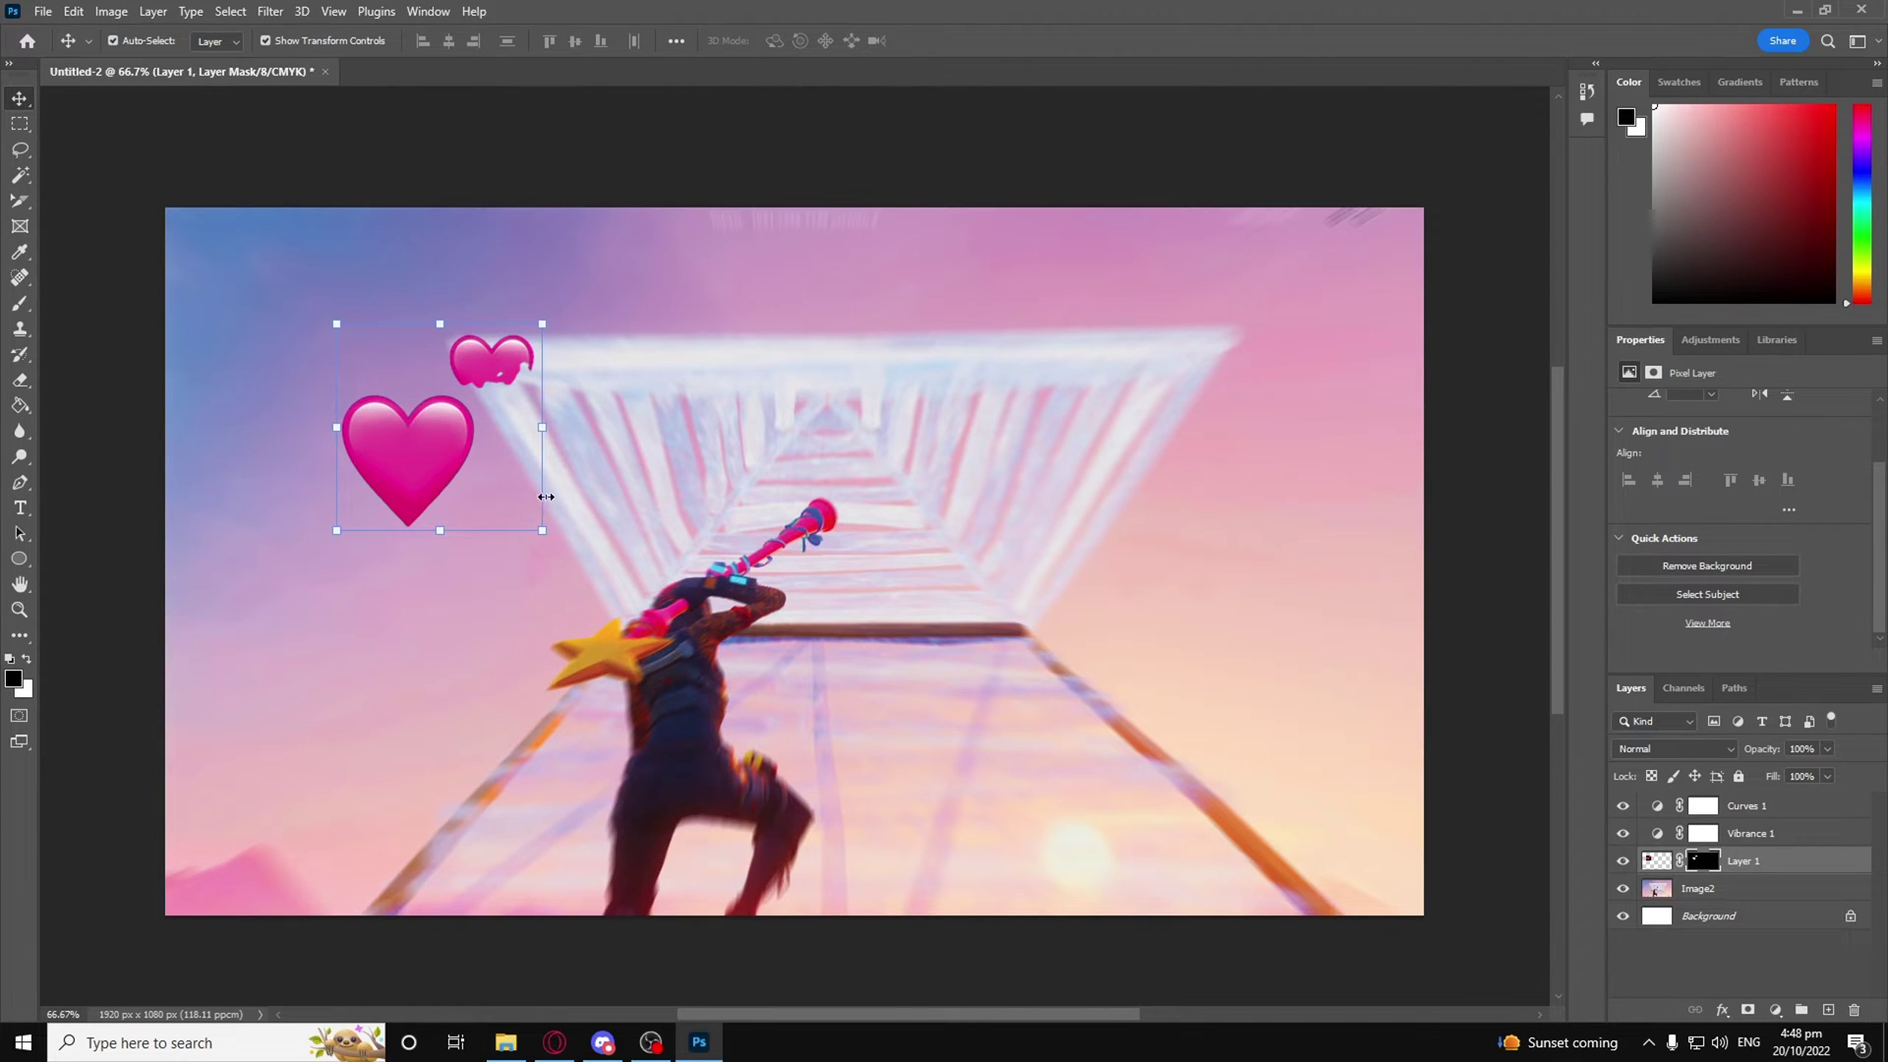
left_click_drag(539, 530, 718, 707)
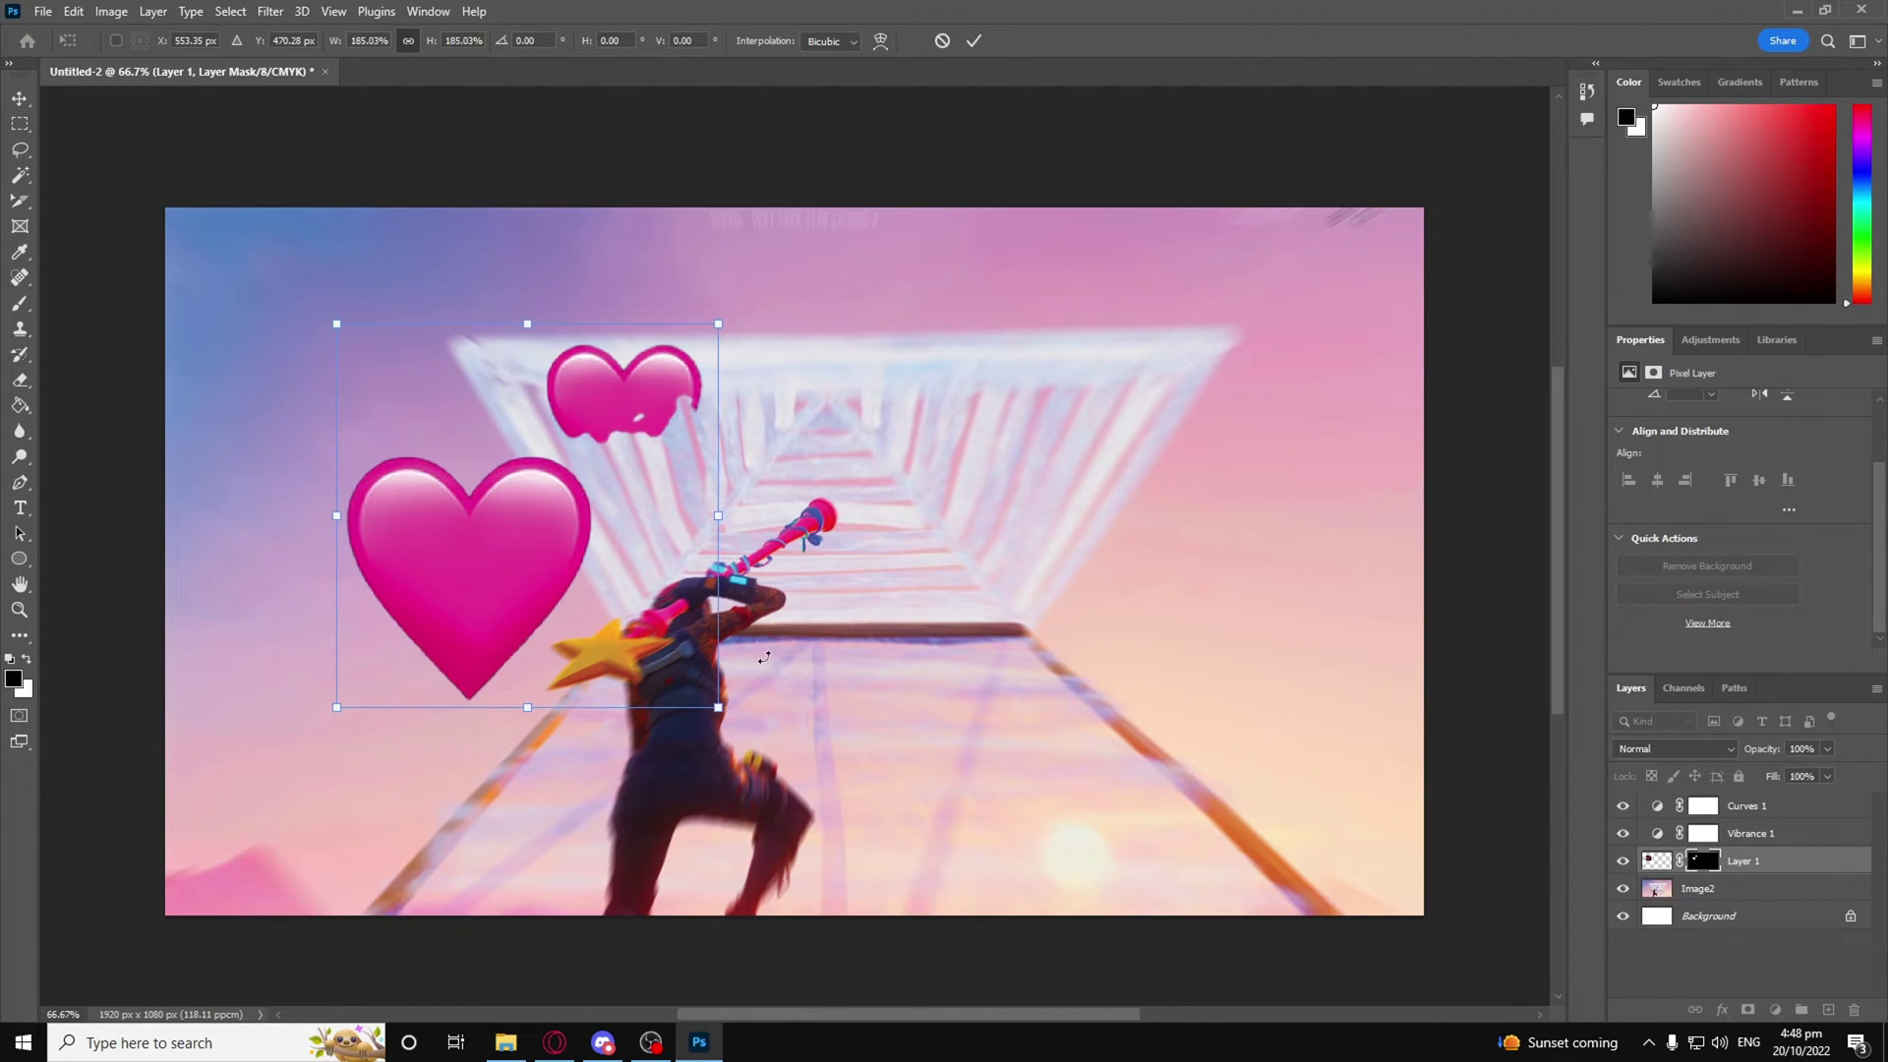
left_click(231, 11)
left_click(603, 480)
key("Return")
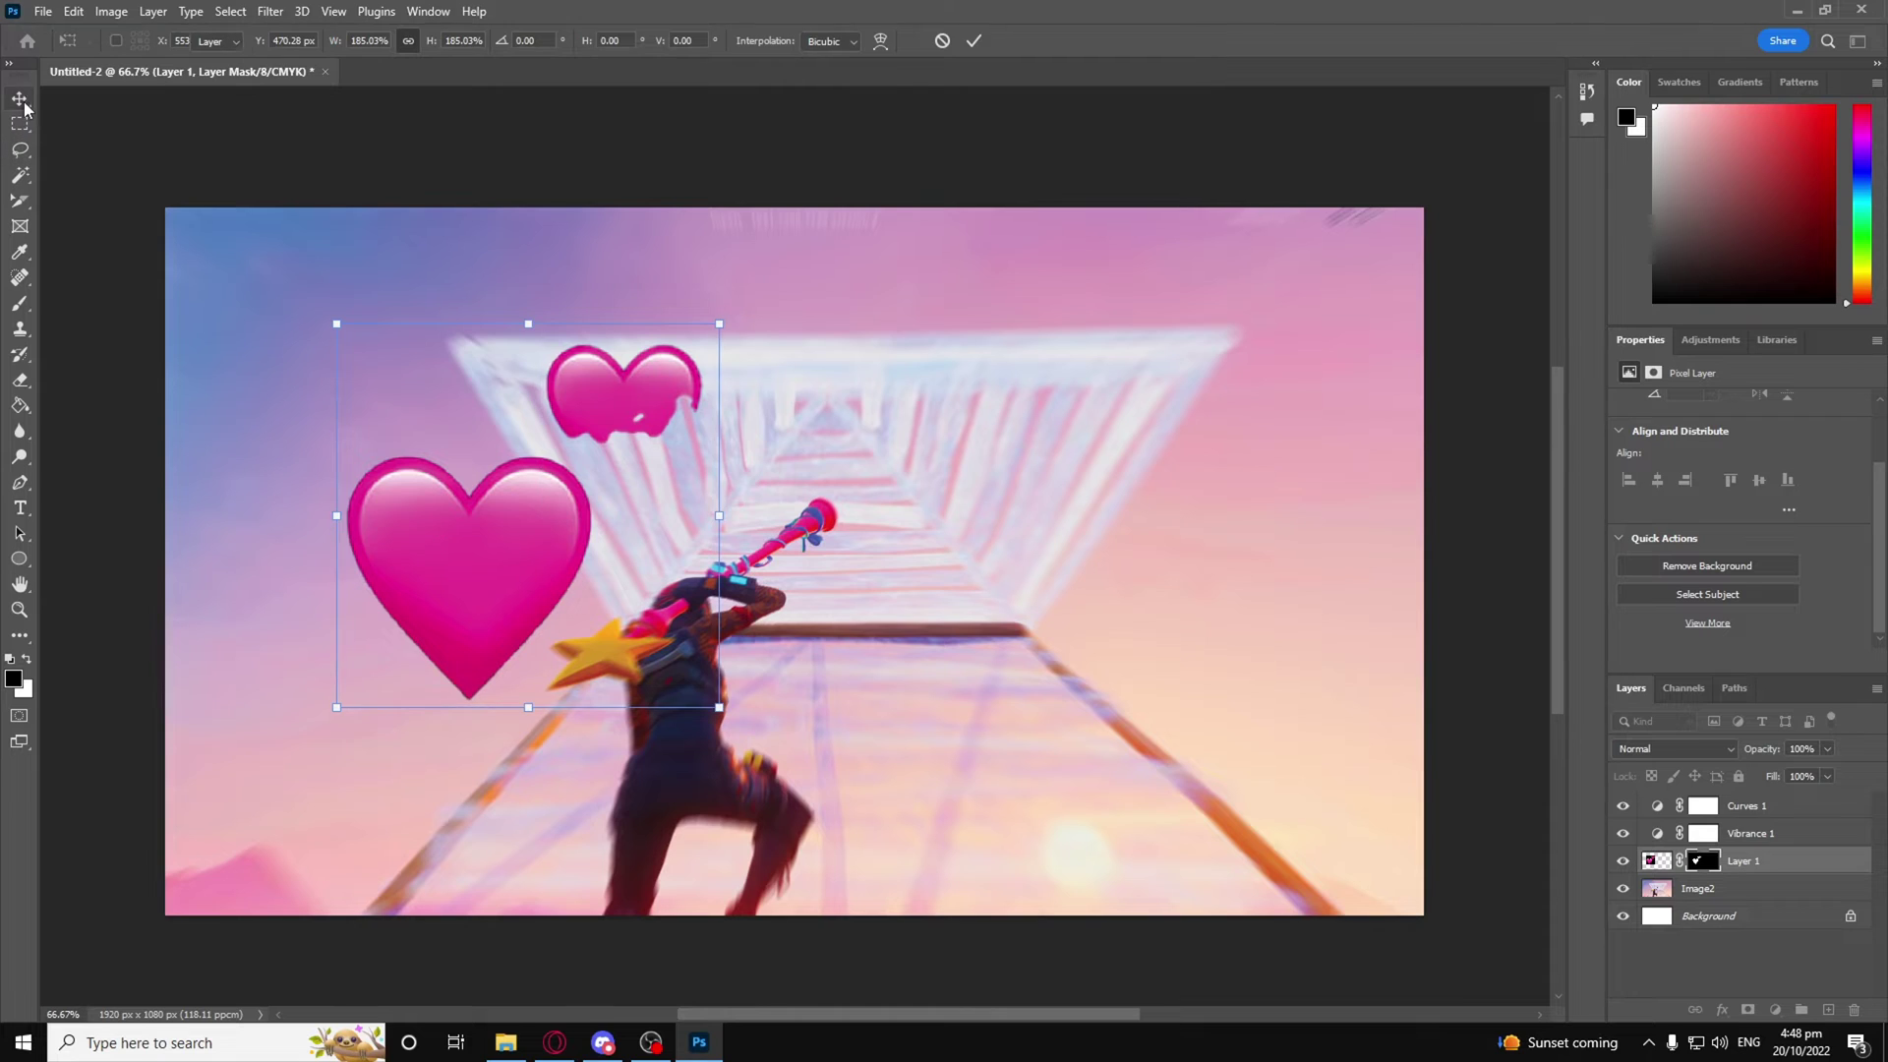
Step: Bring up Select and Mask (Ctrl+Alt+R) to refine the hearts' cut-out edges
left_click(230, 11)
left_click(664, 418)
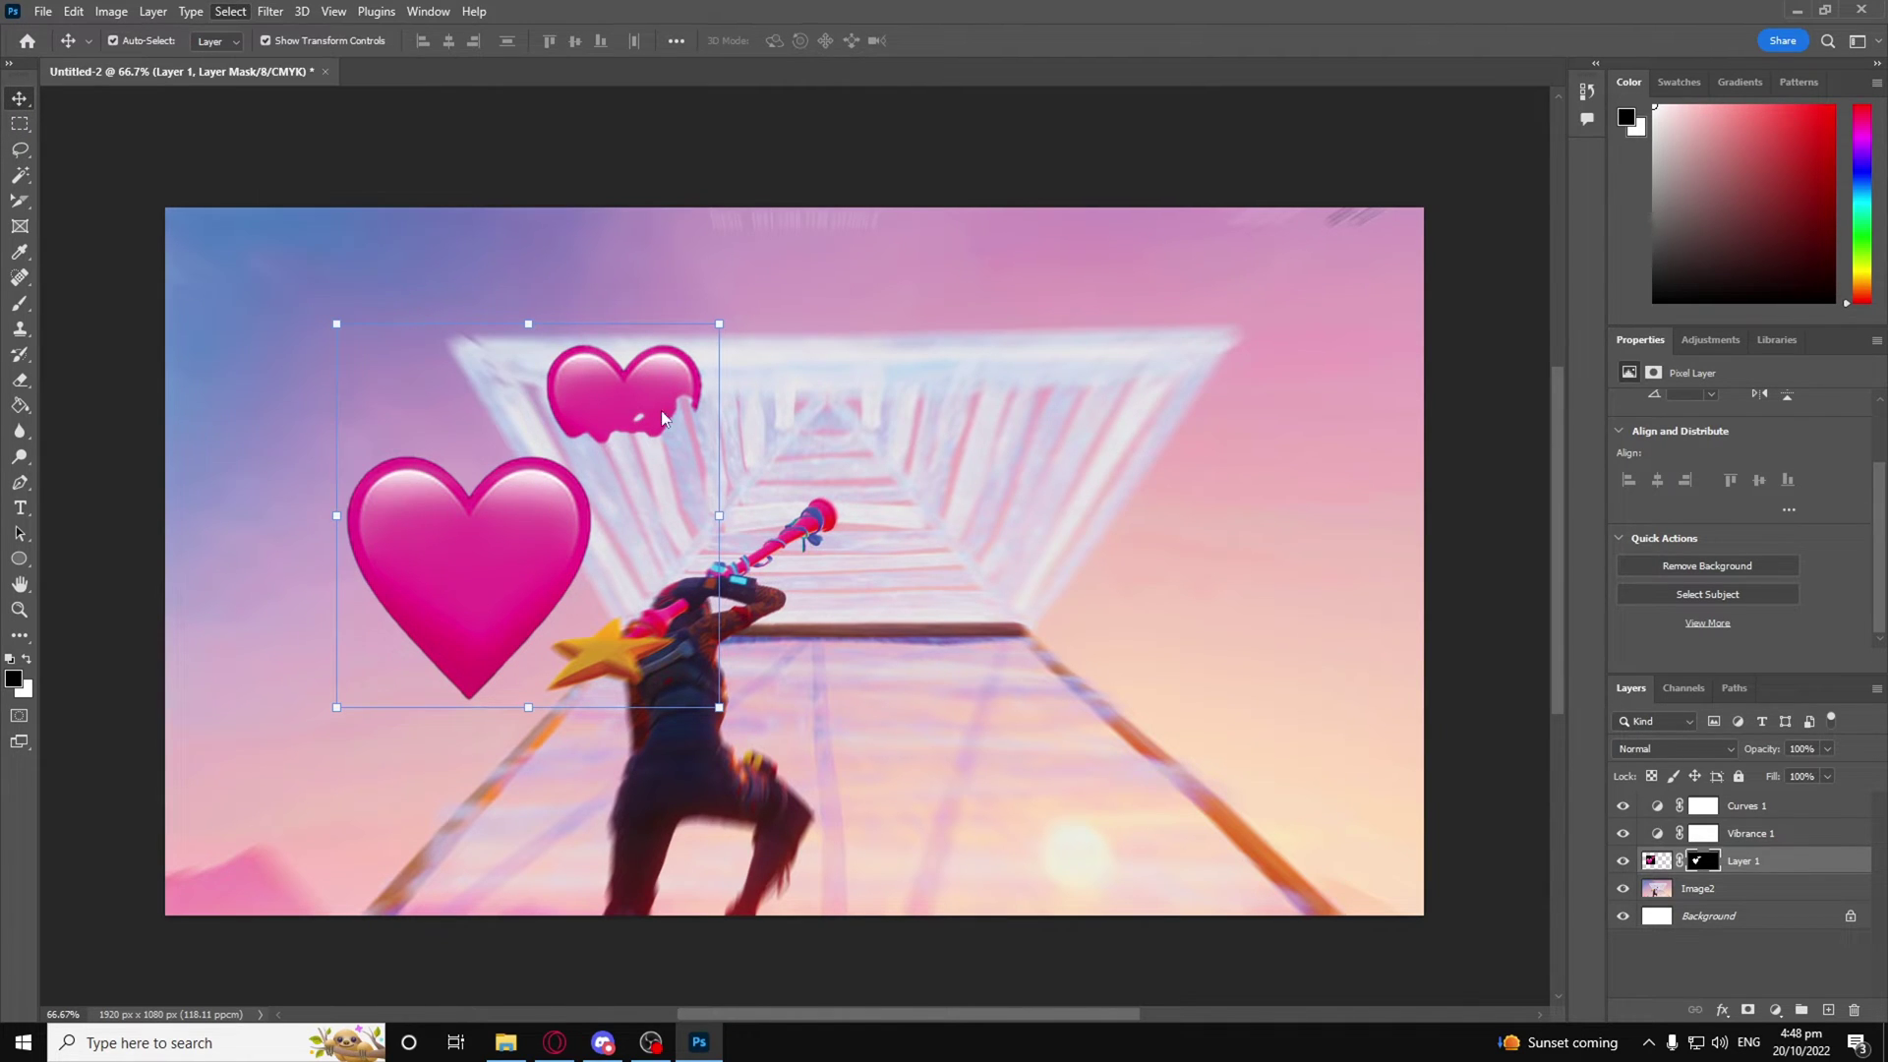
key("ctrl+alt+r")
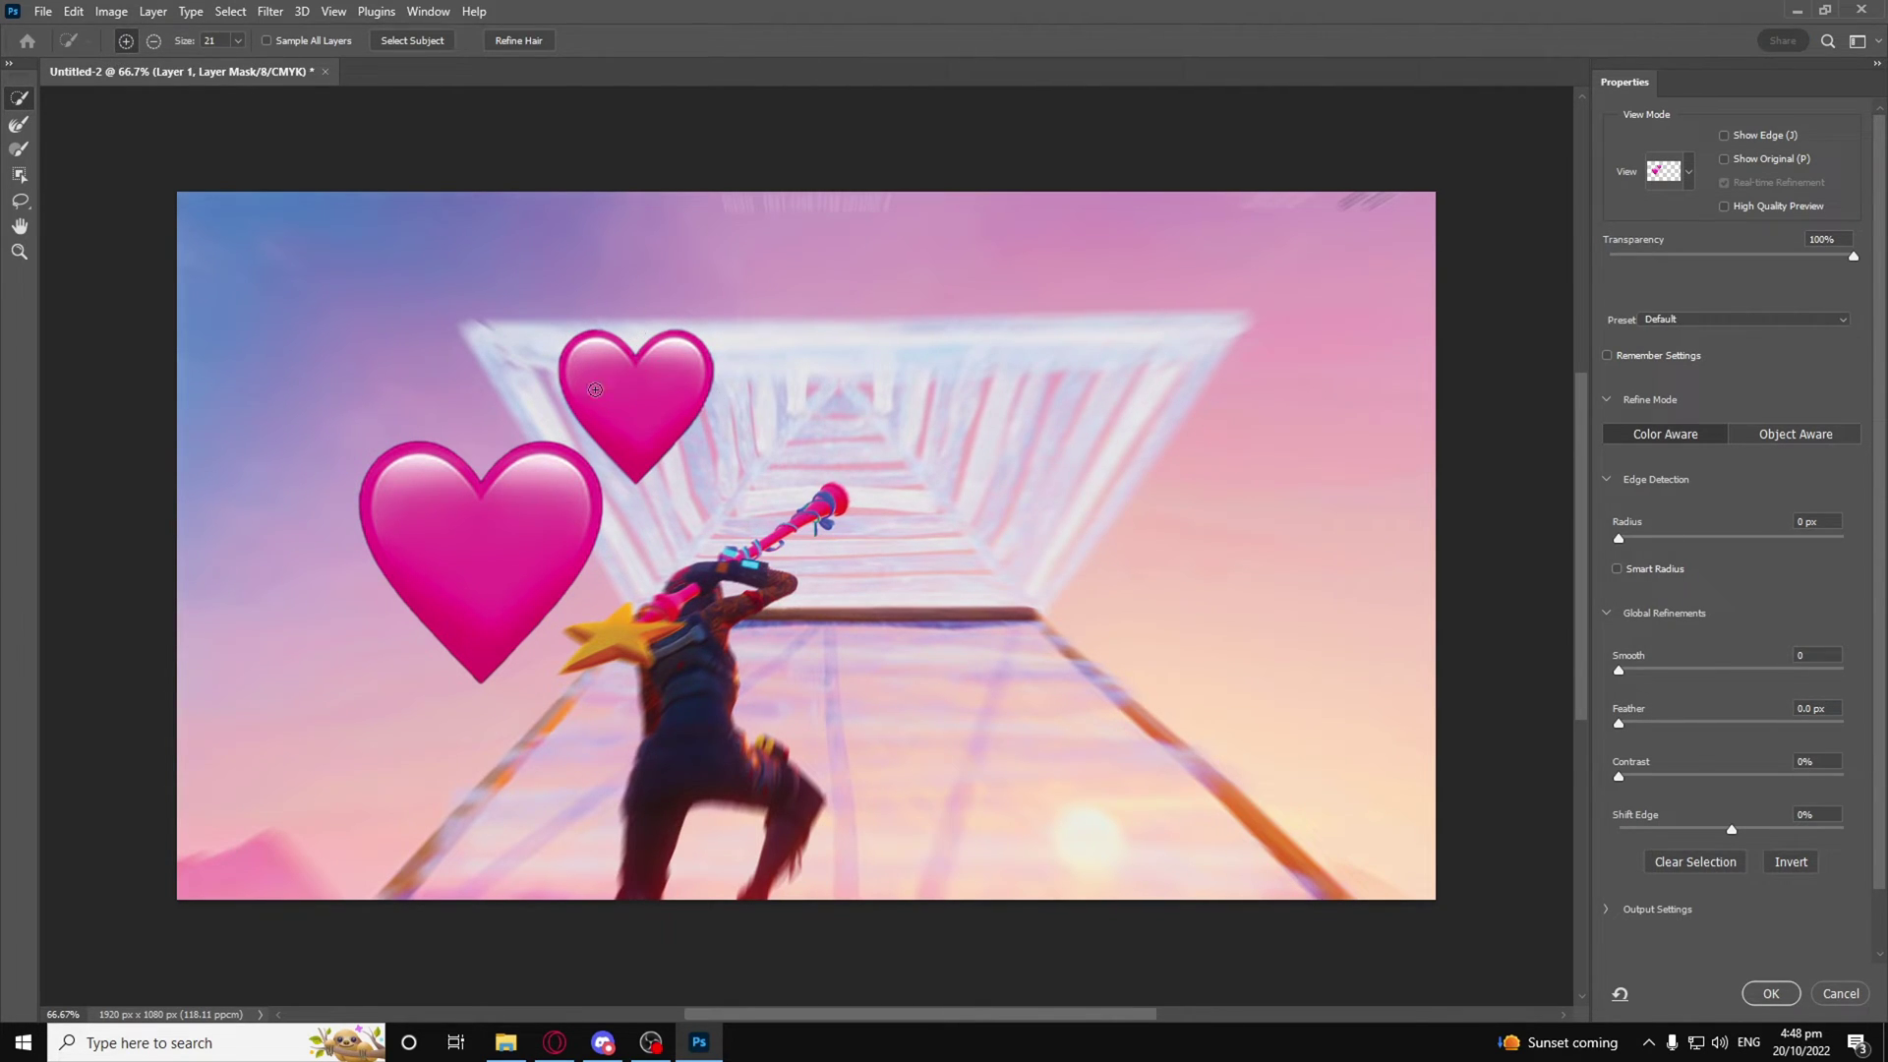
Step: Apply the refined edges, then shrink the hearts to about two-thirds, tilt them ~10° and move them top-left
left_click(1768, 995)
left_click_drag(545, 527, 545, 492)
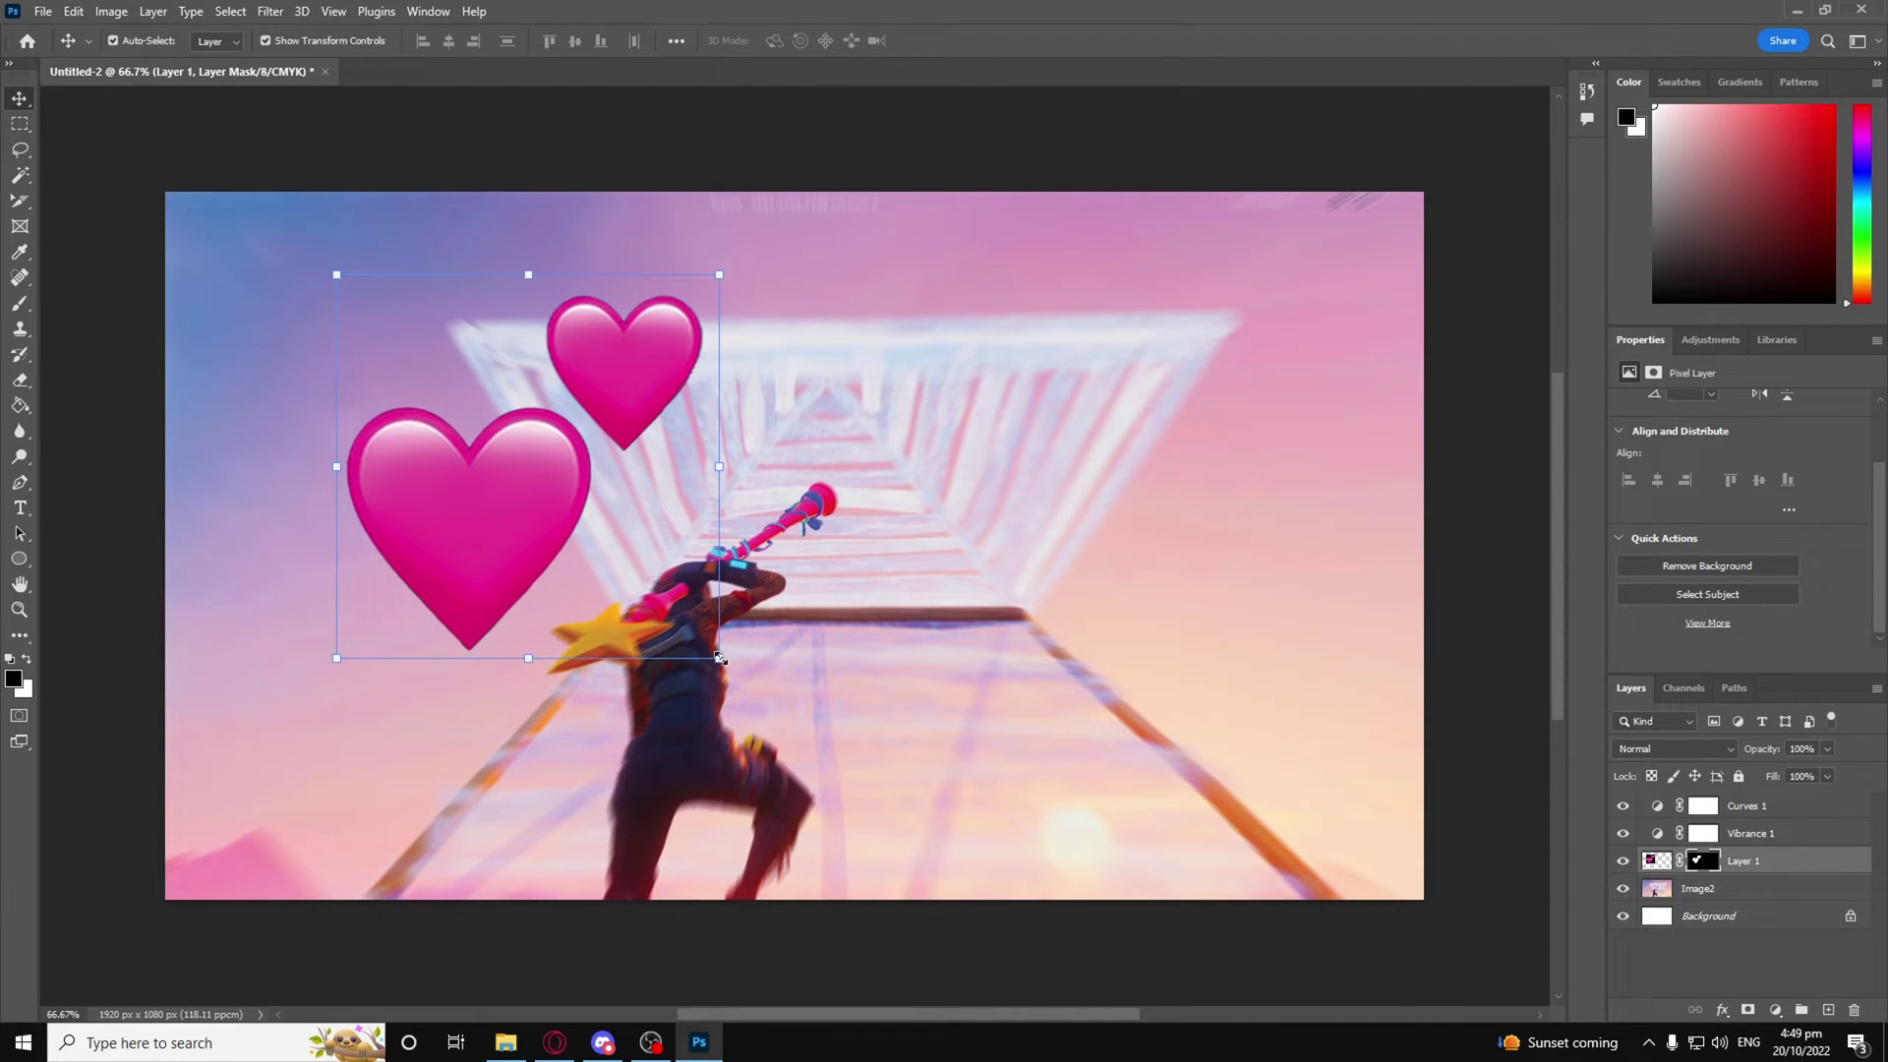
left_click_drag(719, 658, 583, 523)
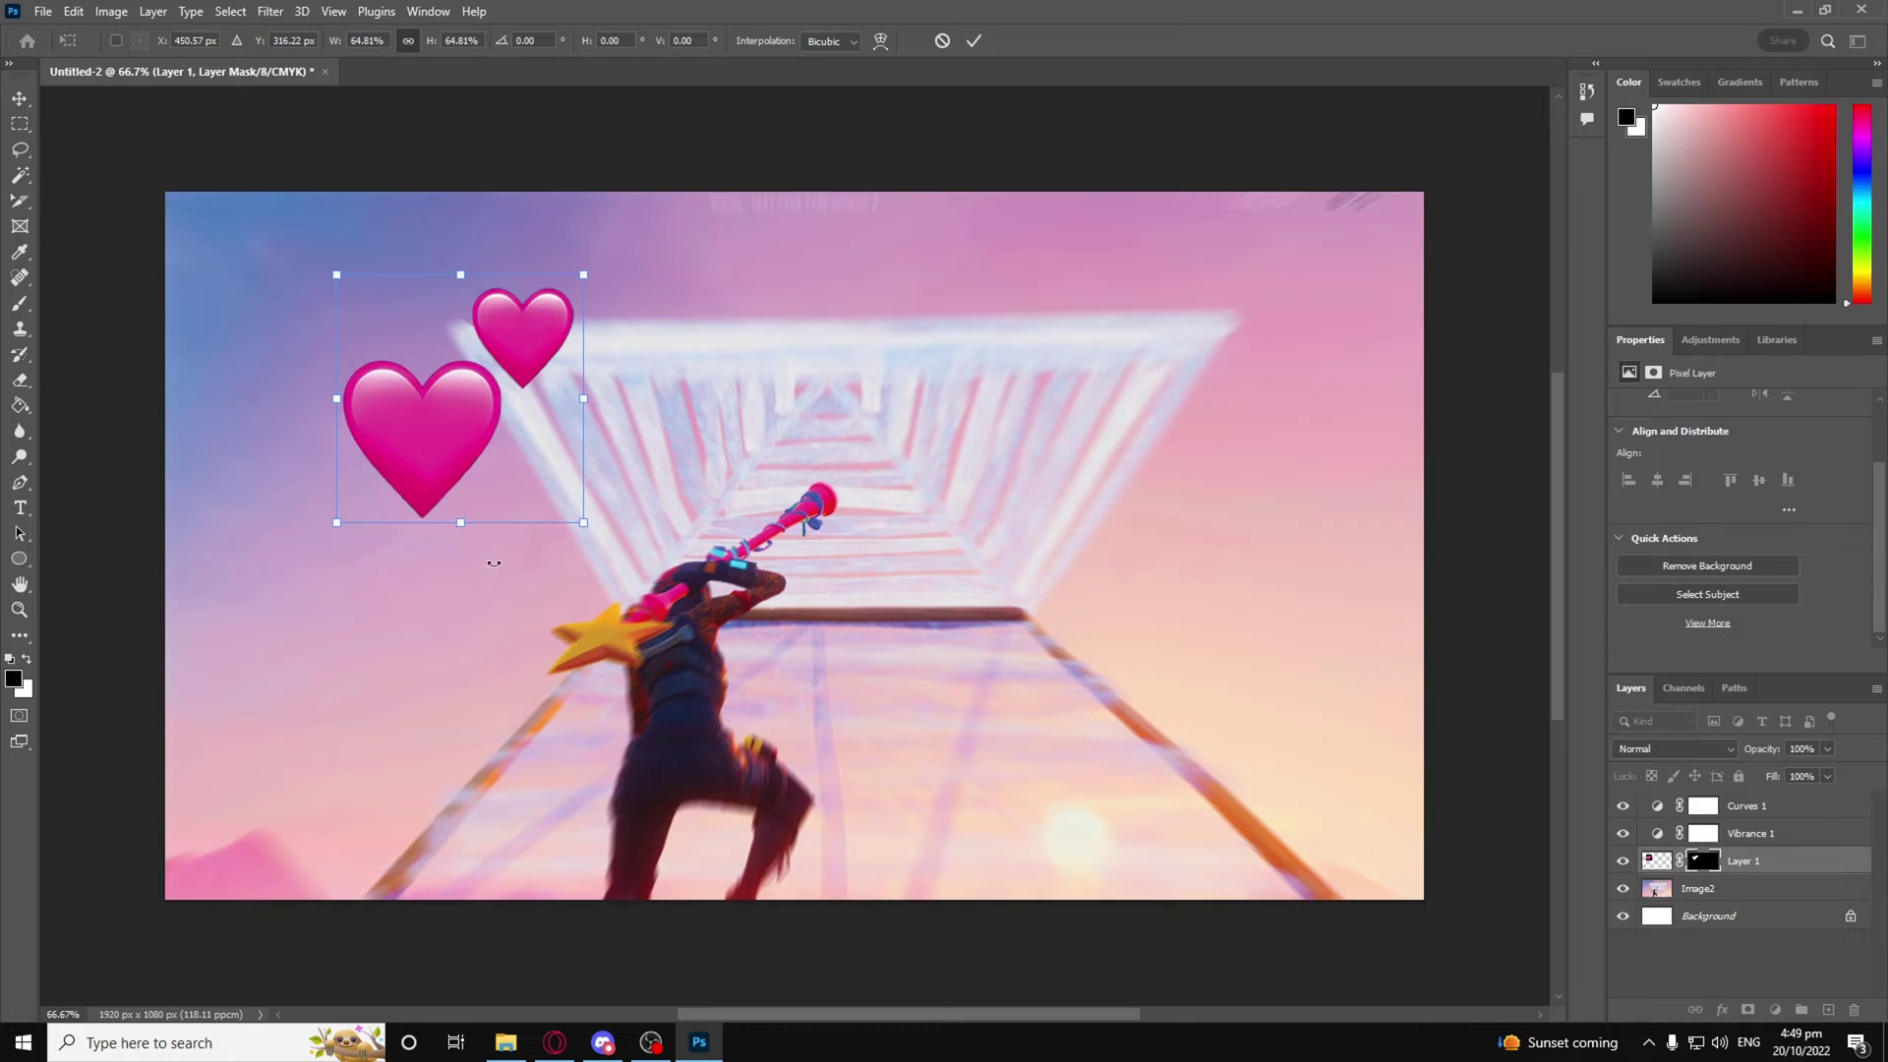
left_click_drag(494, 562, 526, 549)
left_click_drag(508, 473, 436, 410)
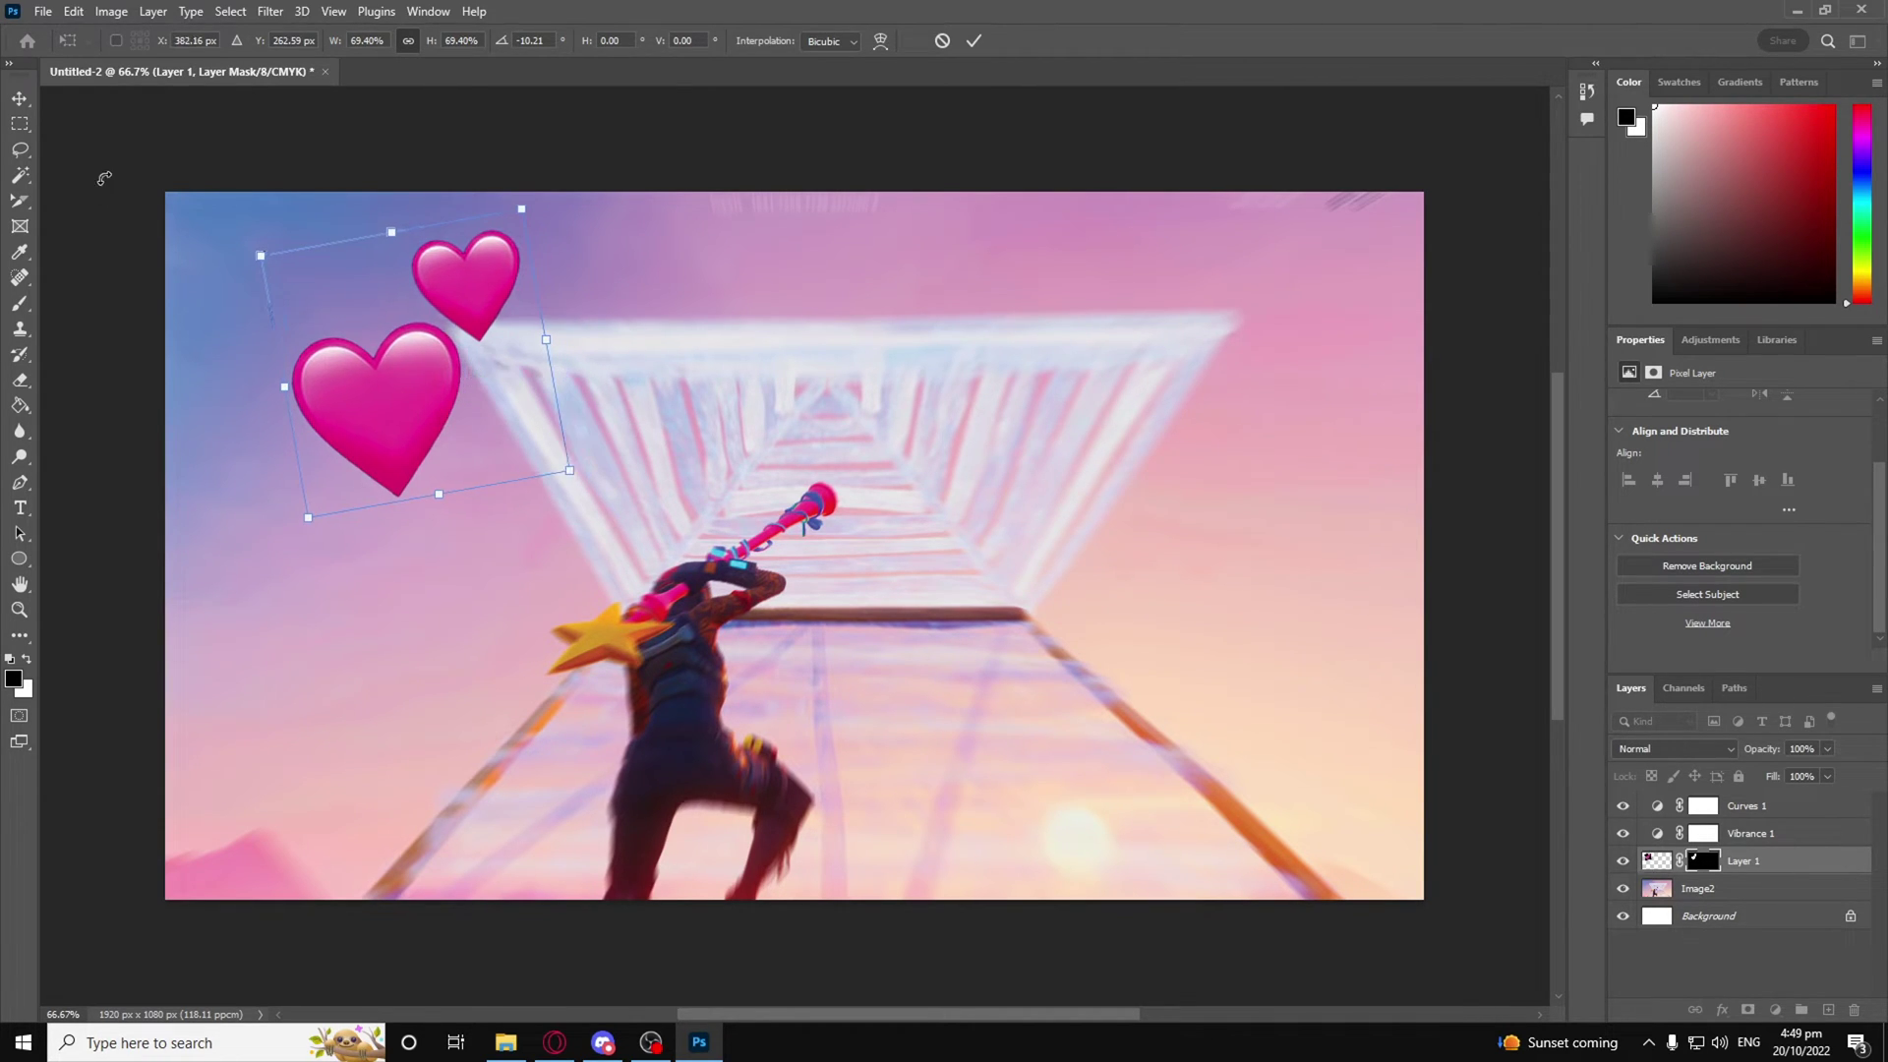
left_click(26, 102)
Step: Reselect the hearts and enlarge them slightly to about 503 × 505 px
left_click(316, 105)
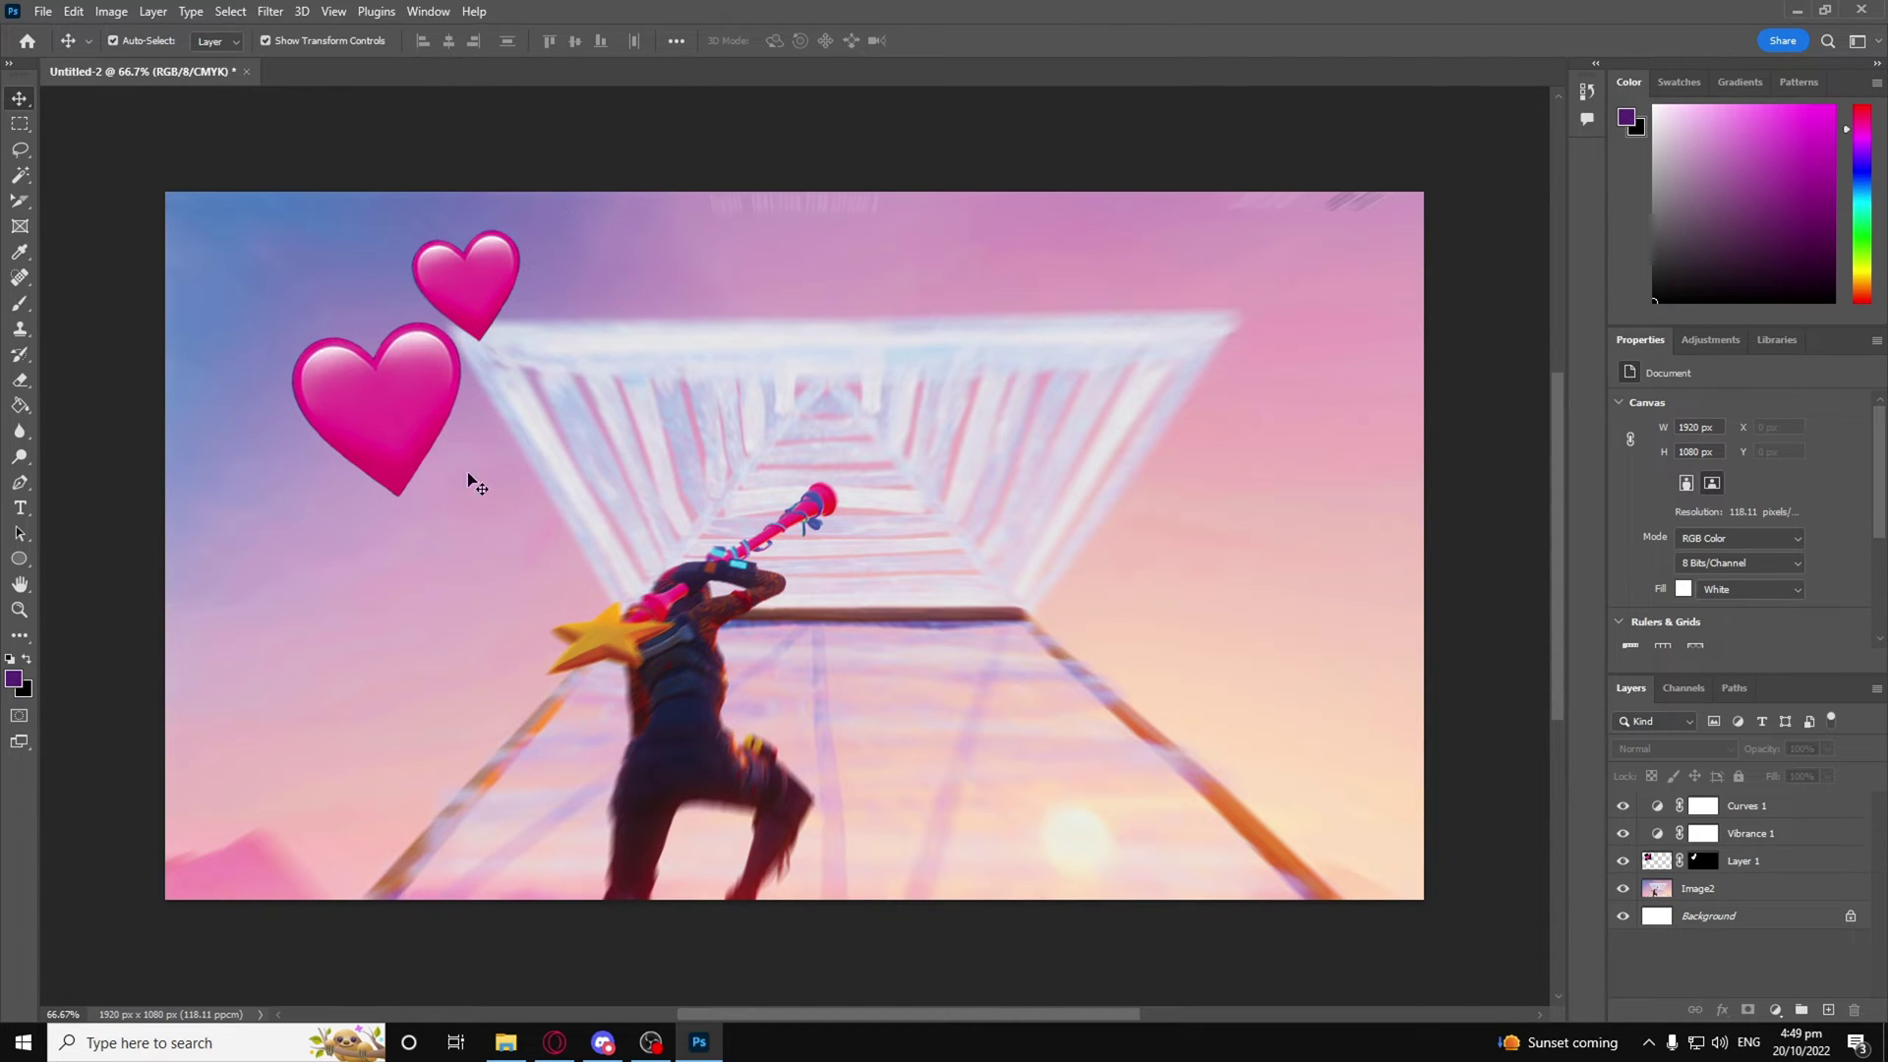
left_click(423, 456)
left_click(570, 519)
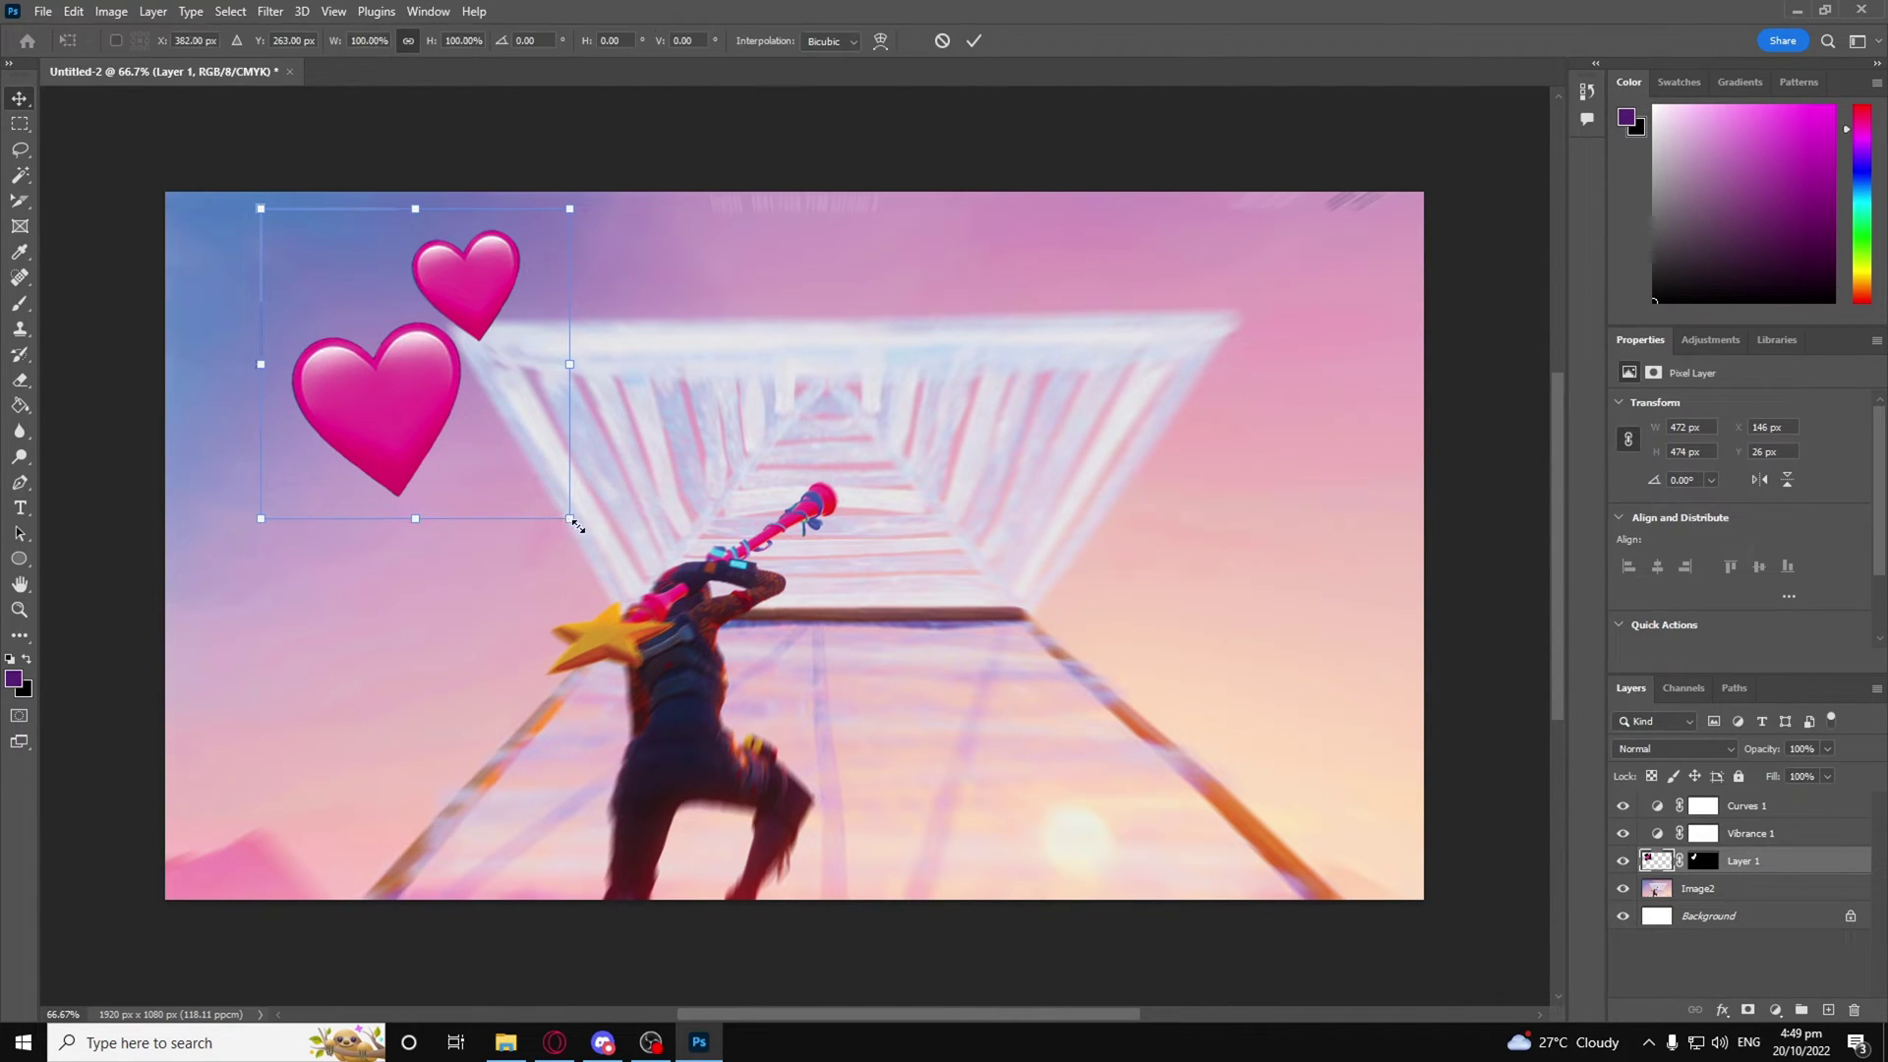
left_click_drag(572, 521, 578, 532)
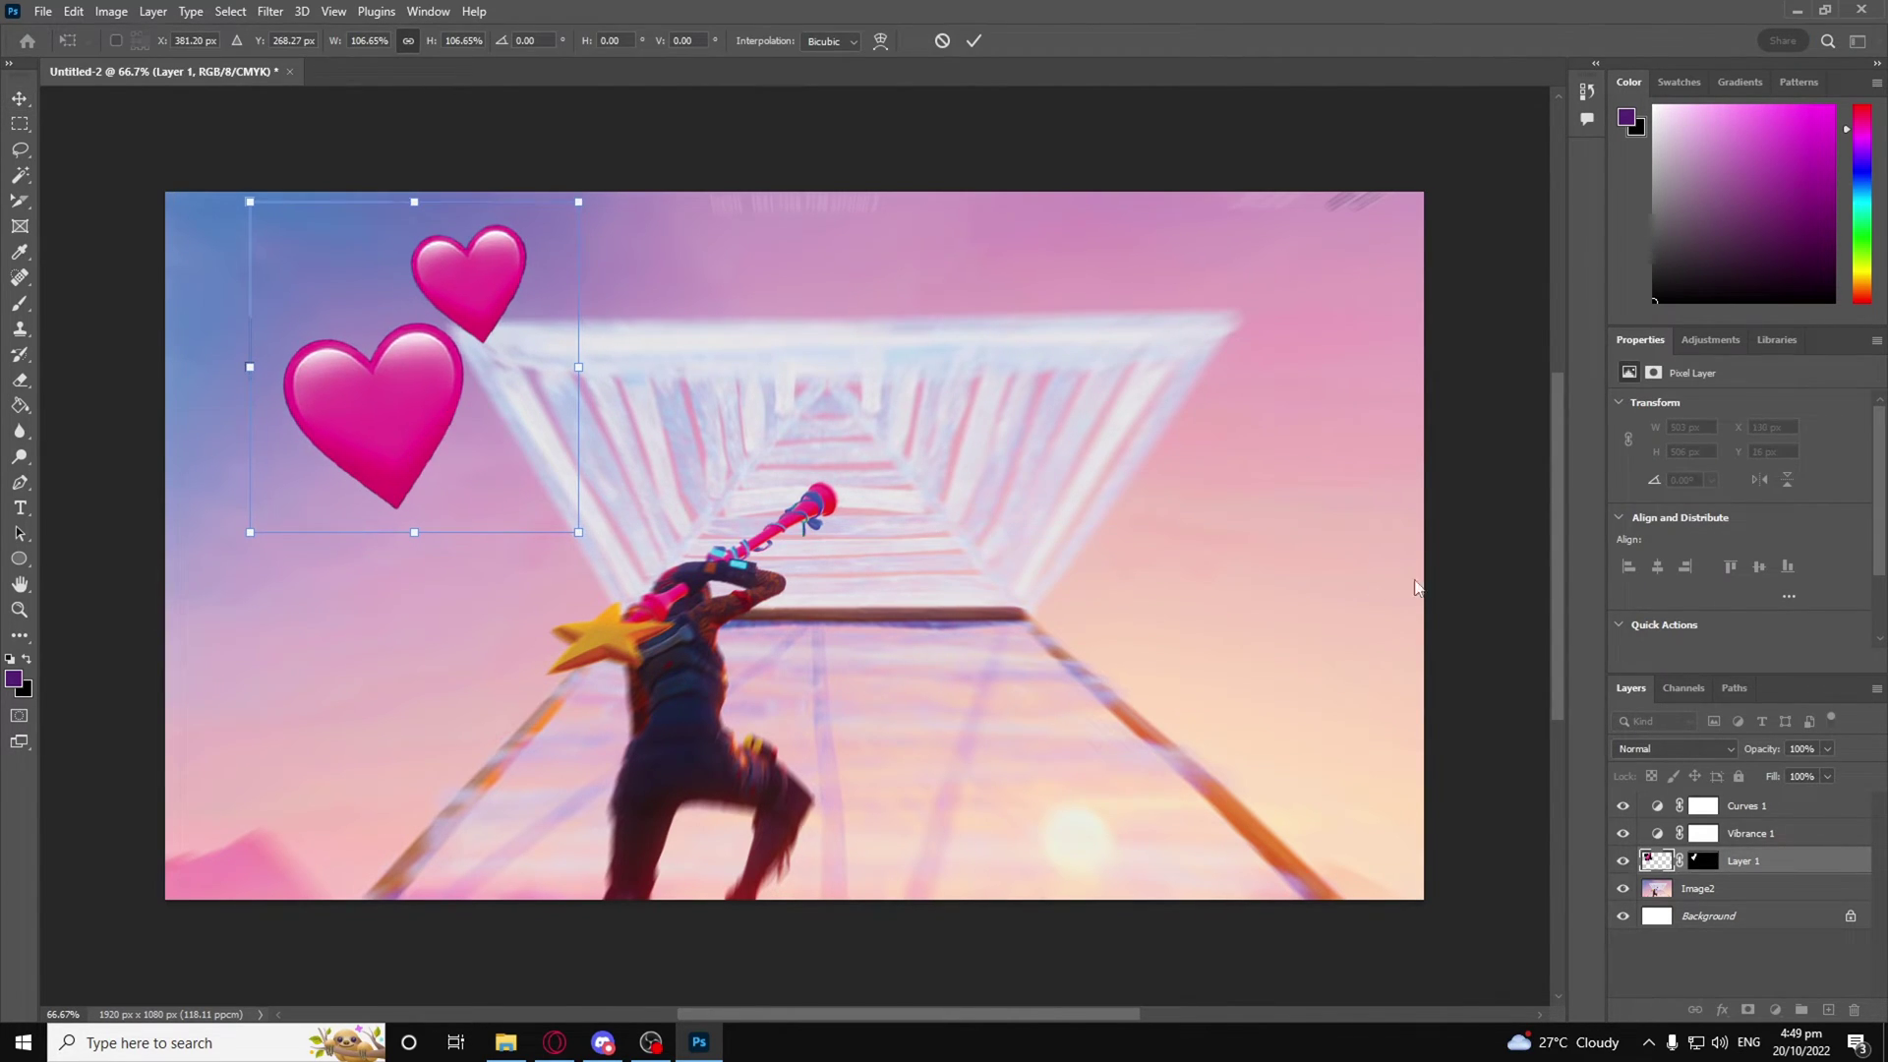
left_click(20, 99)
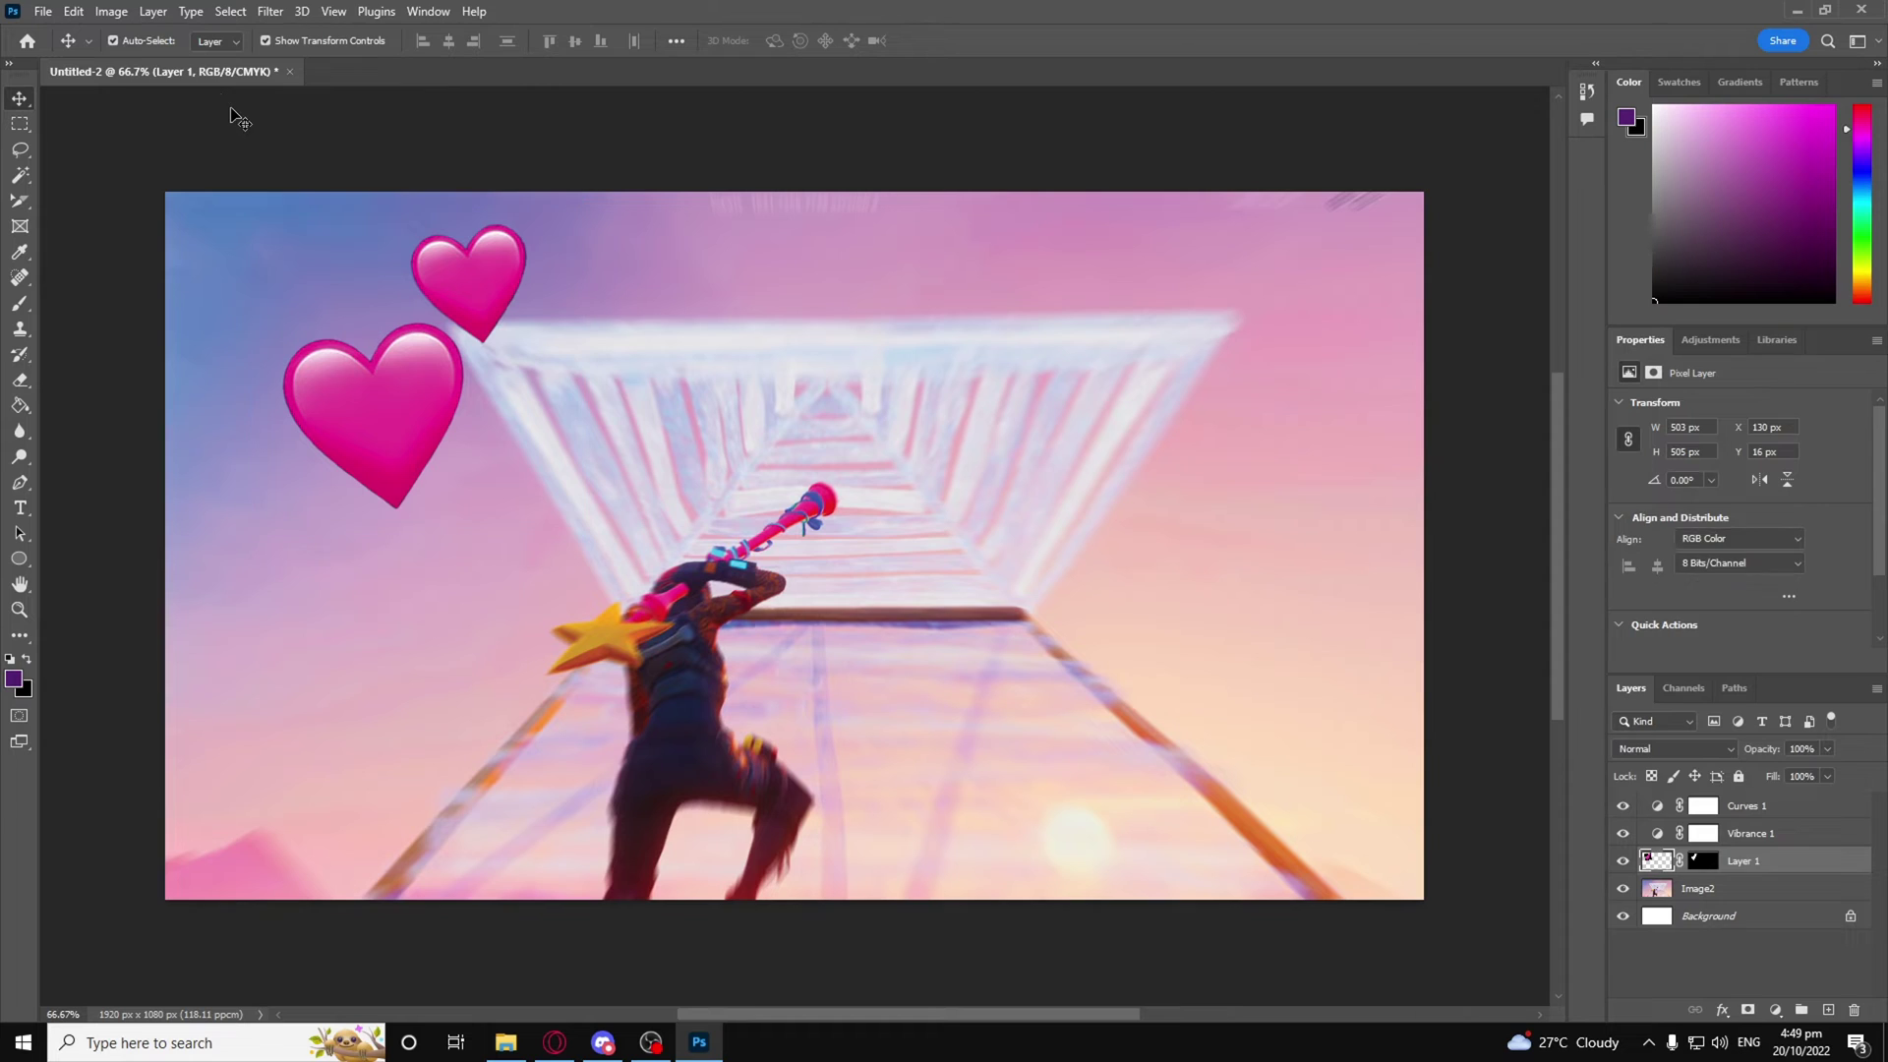
double_click(1798, 869)
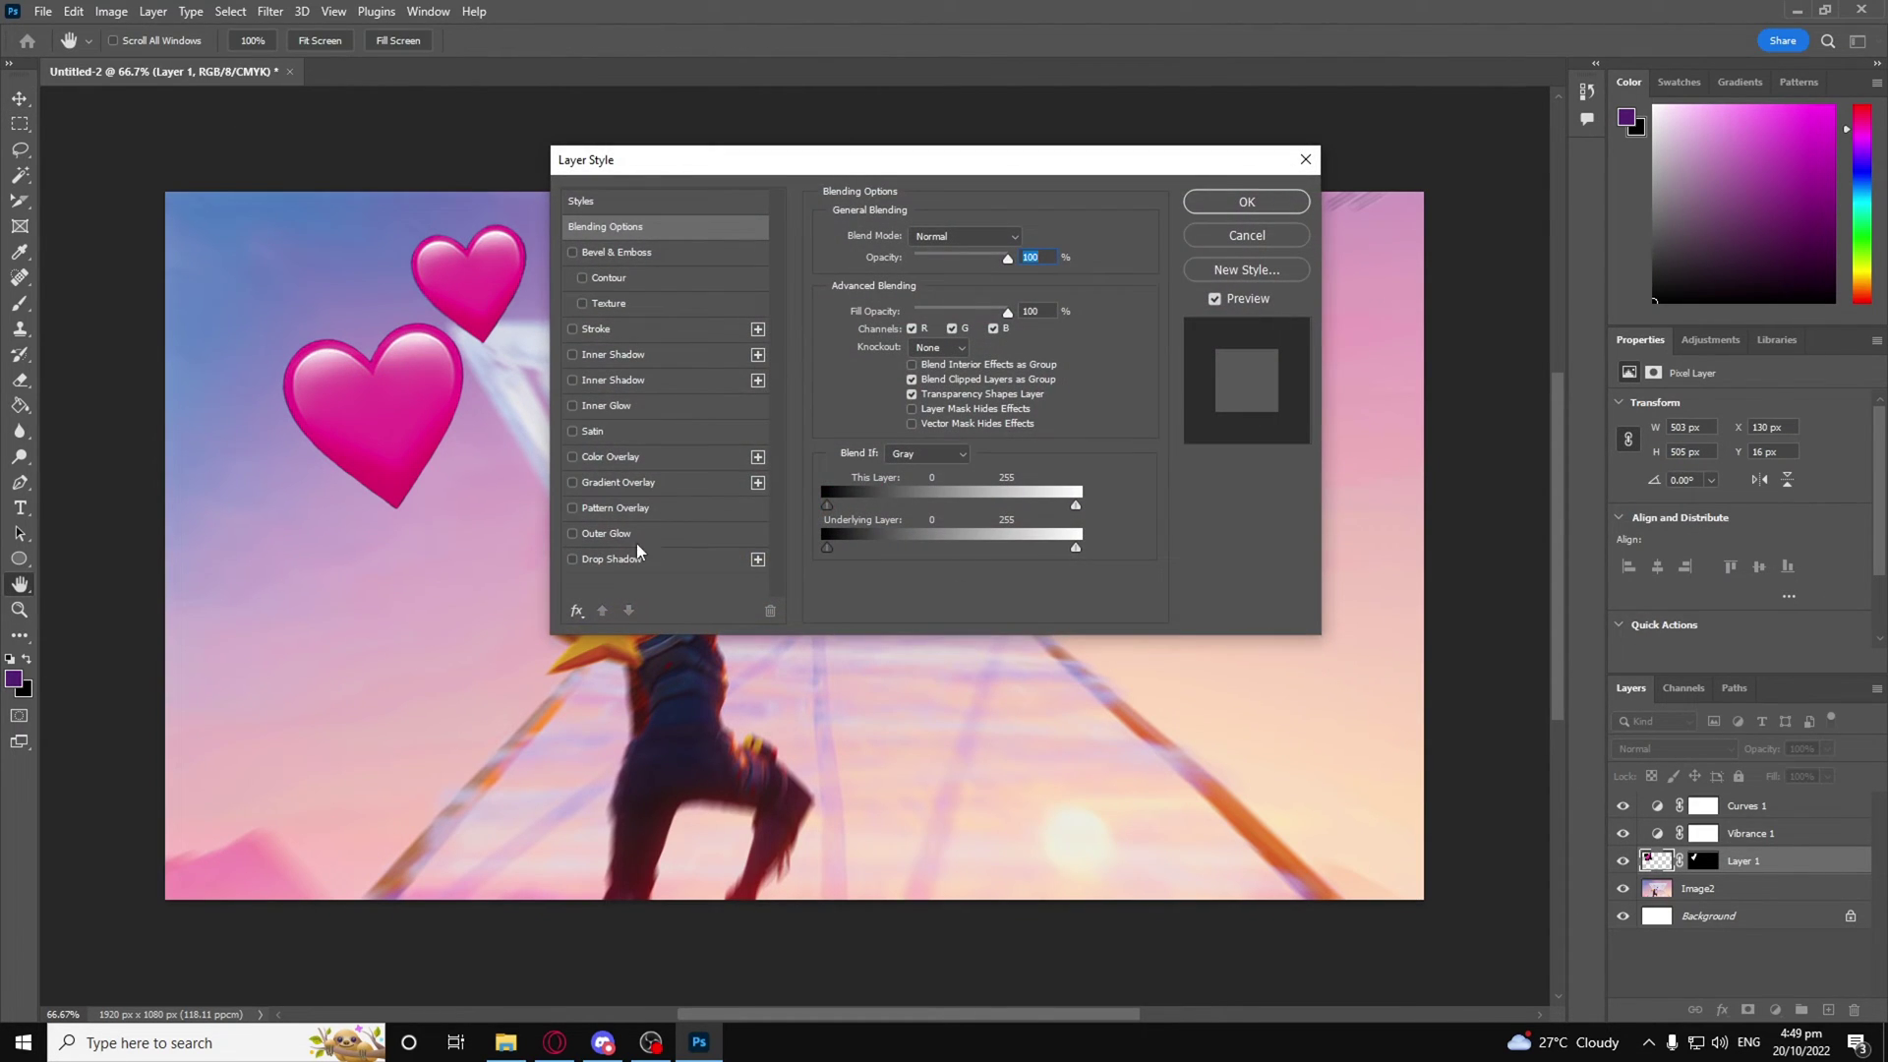
Step: Give the hearts layer a magenta Outer Glow in Screen mode at 43% opacity, size 83 px
left_click(573, 534)
left_click(720, 539)
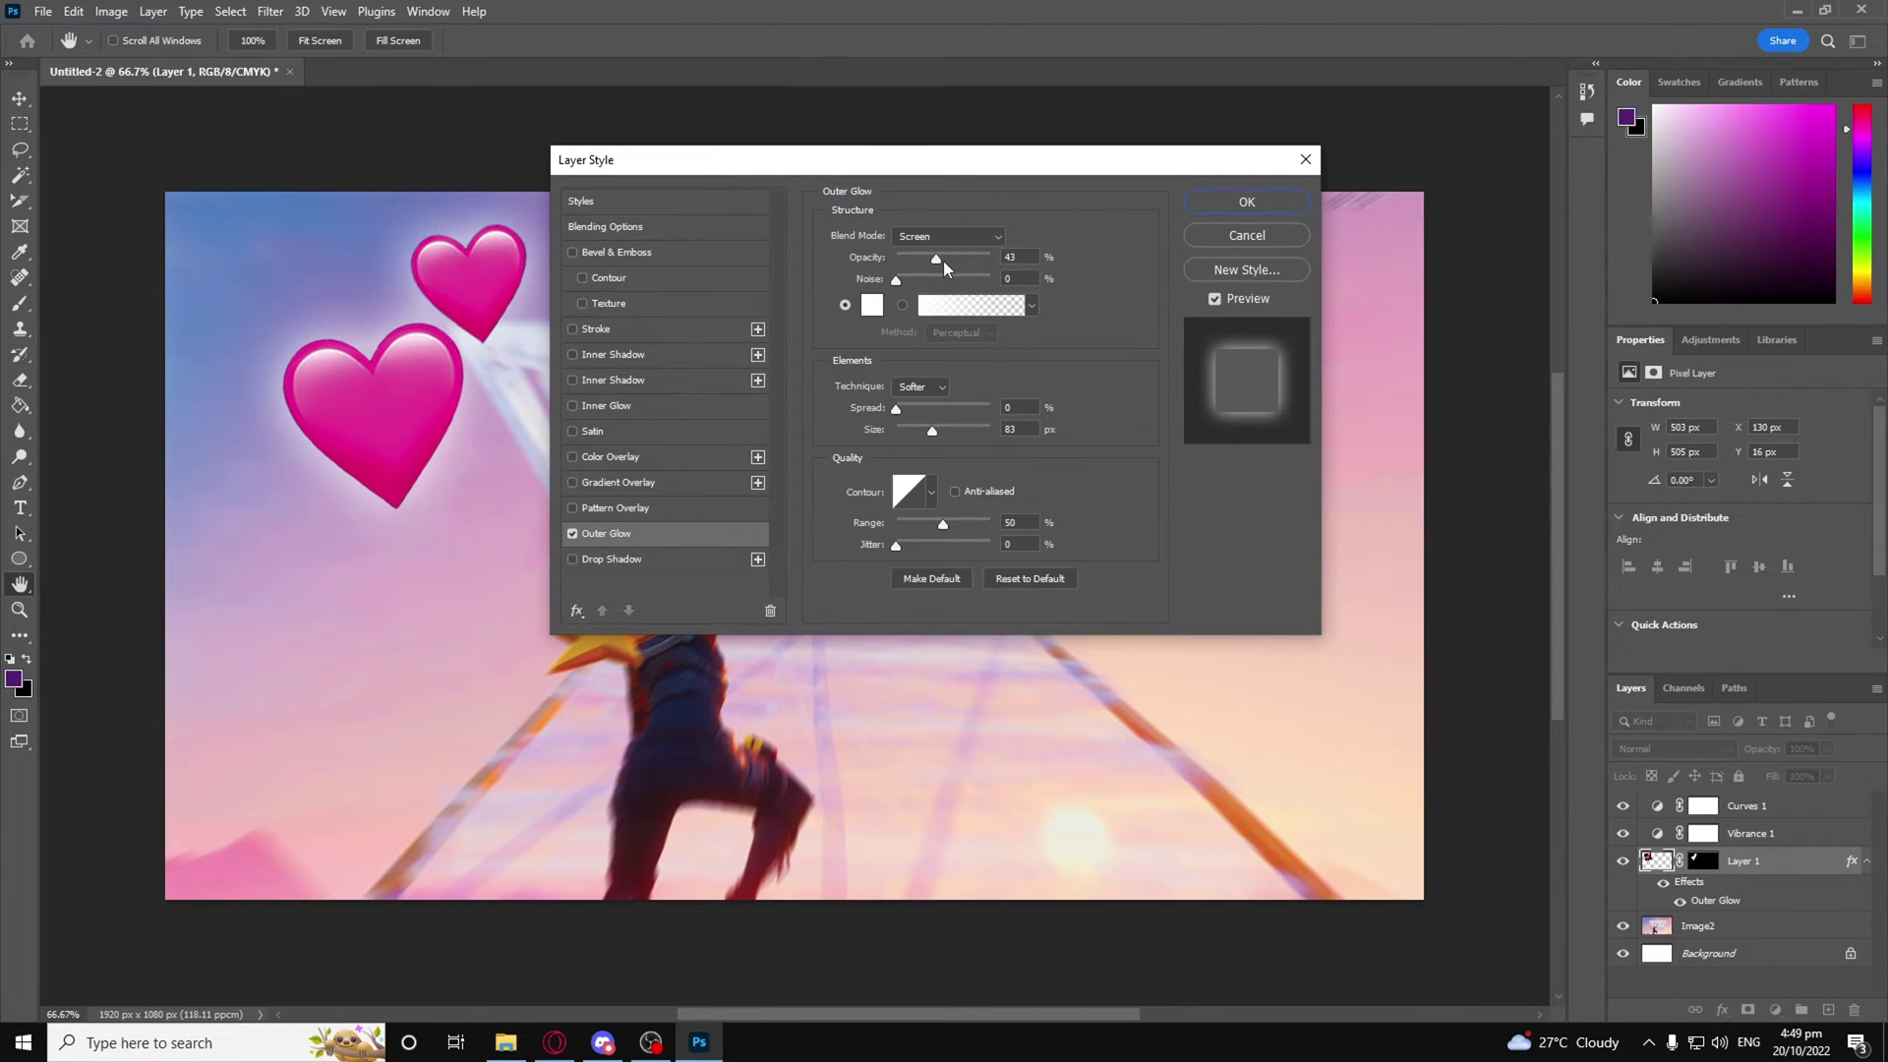
left_click(1012, 258)
left_click(989, 238)
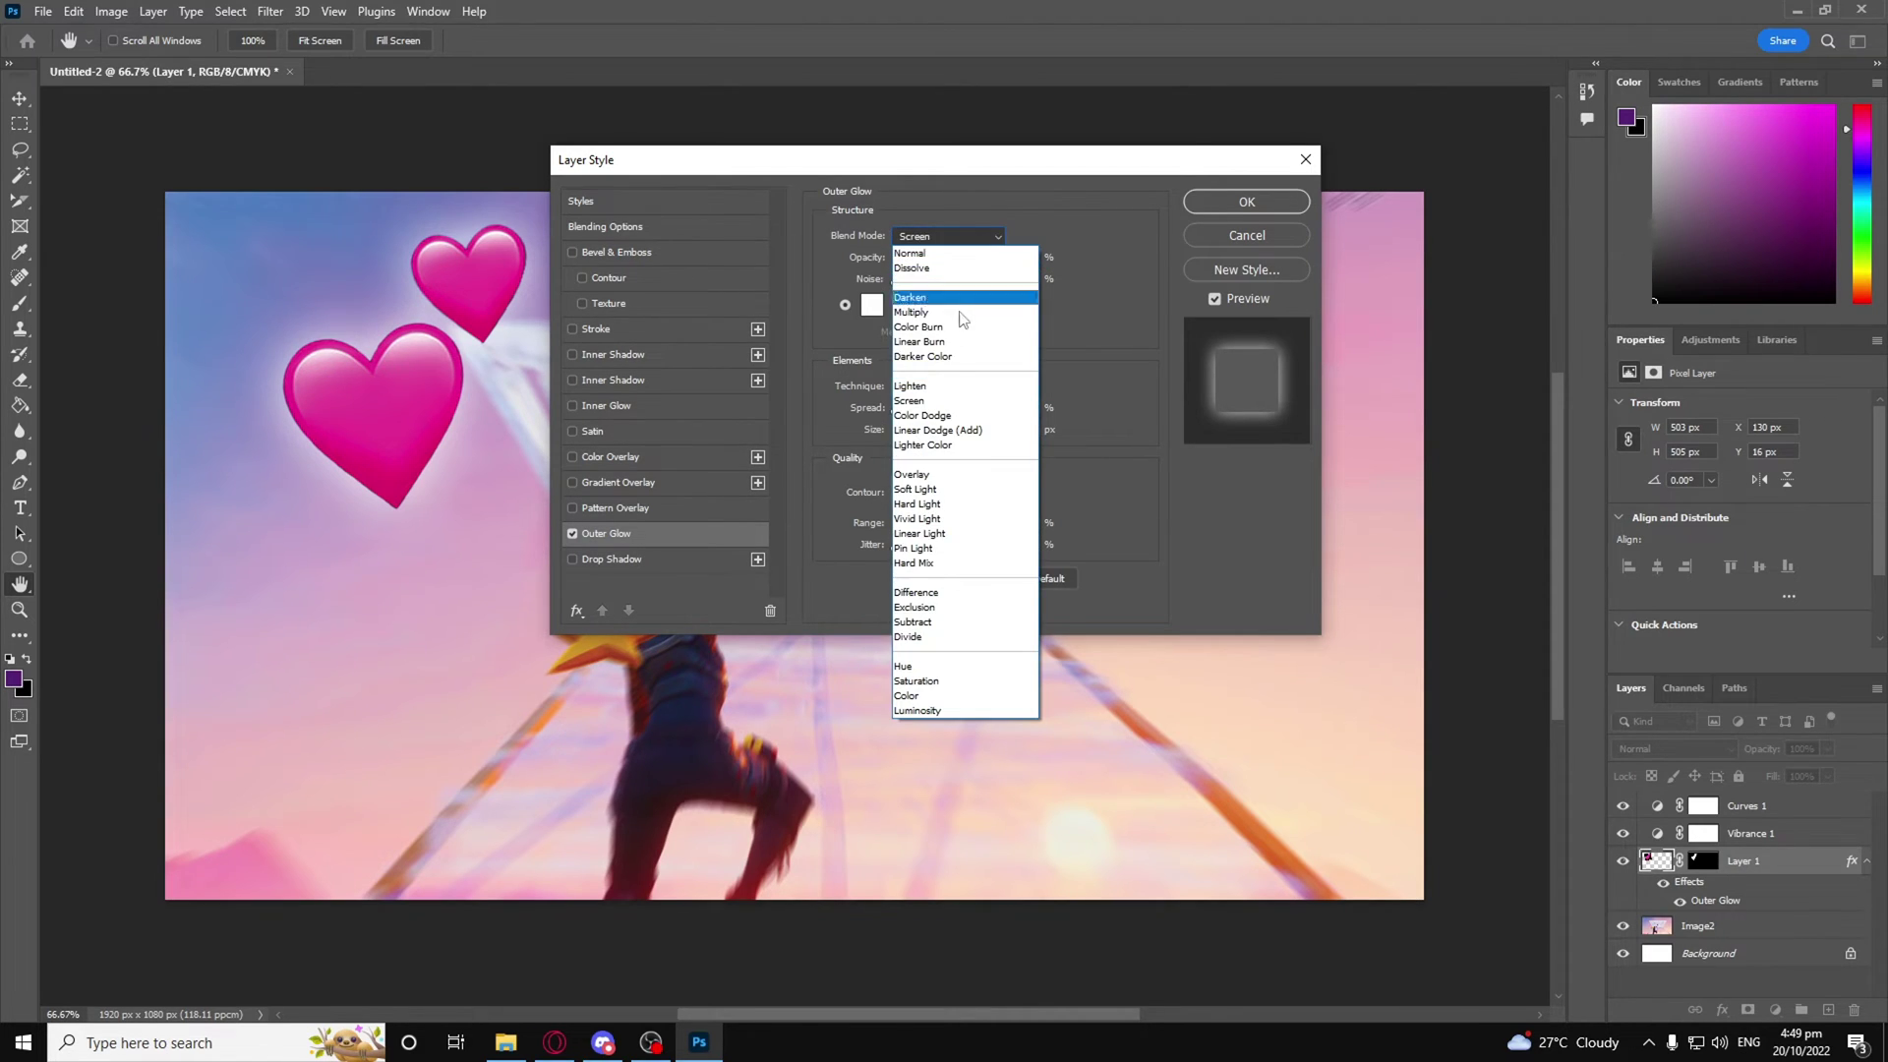
left_click(929, 401)
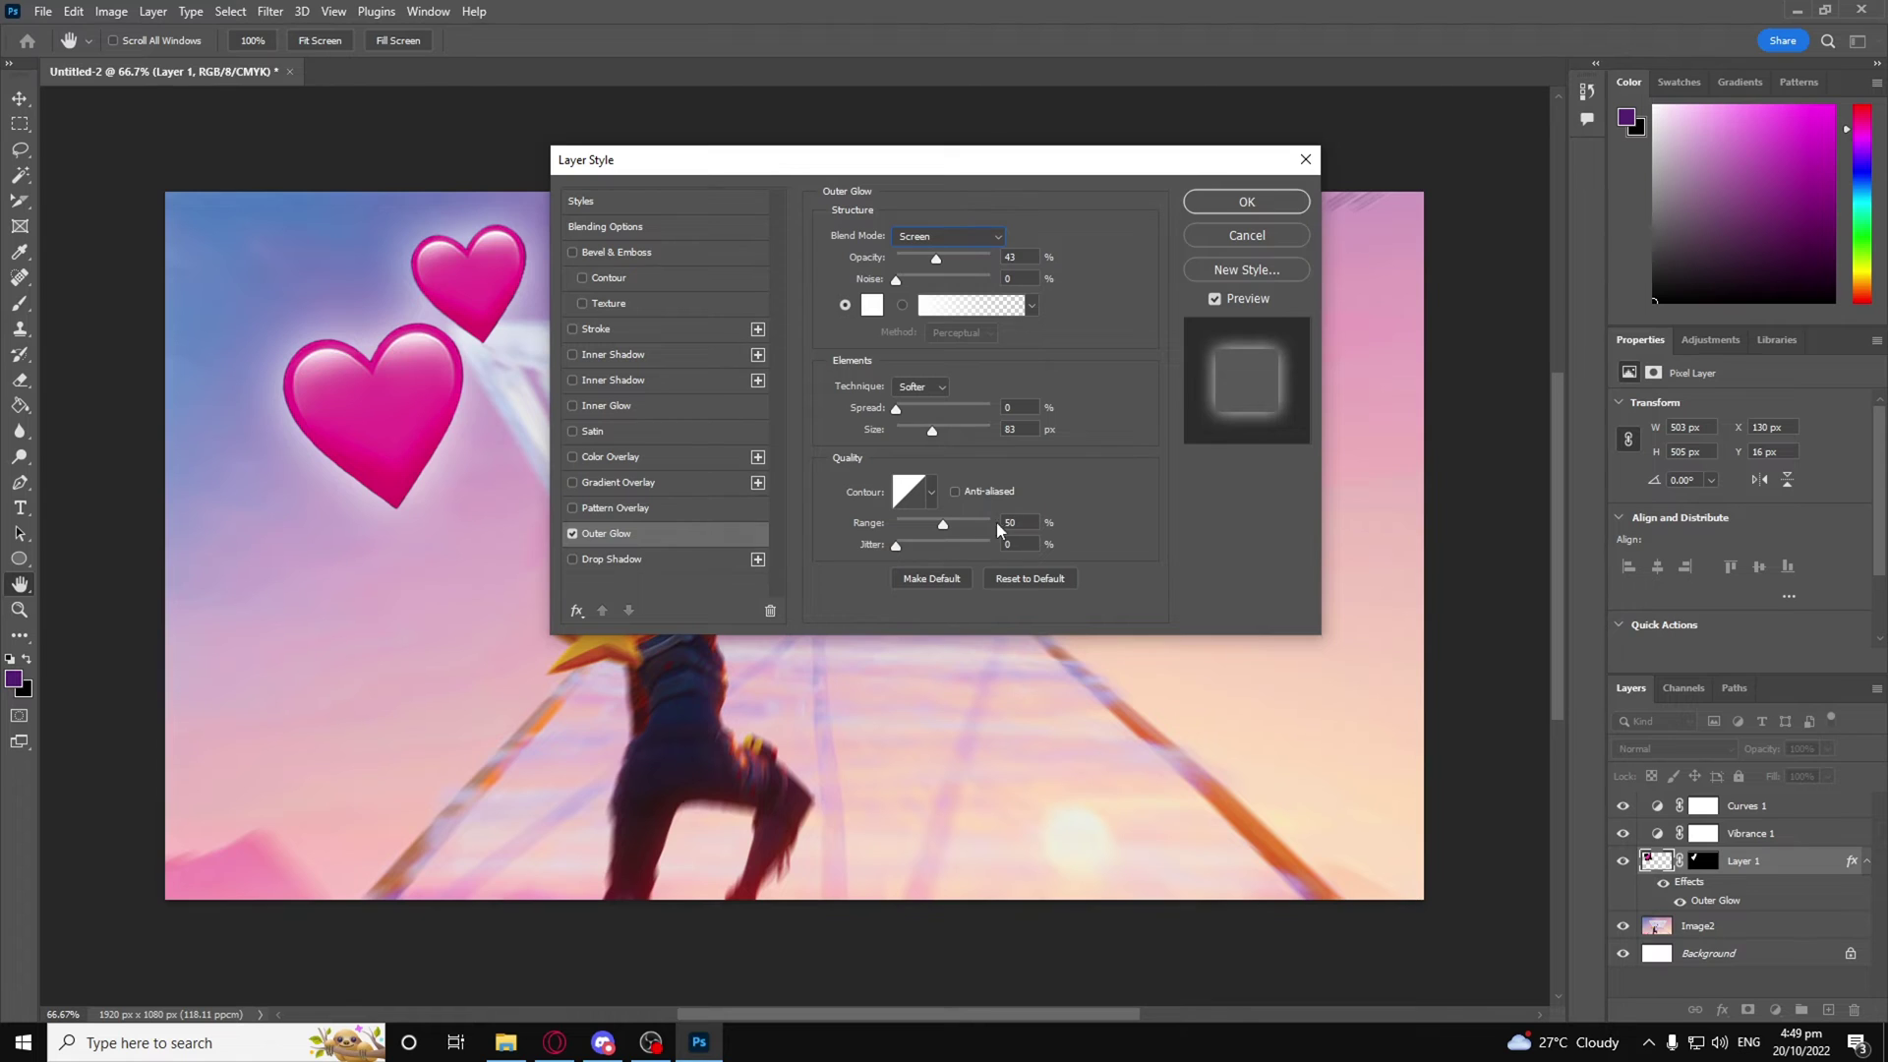
left_click(872, 305)
mouse_move(1339, 286)
left_mouse_down()
mouse_move(1330, 244)
mouse_move(1347, 272)
left_mouse_up()
left_click(1320, 256)
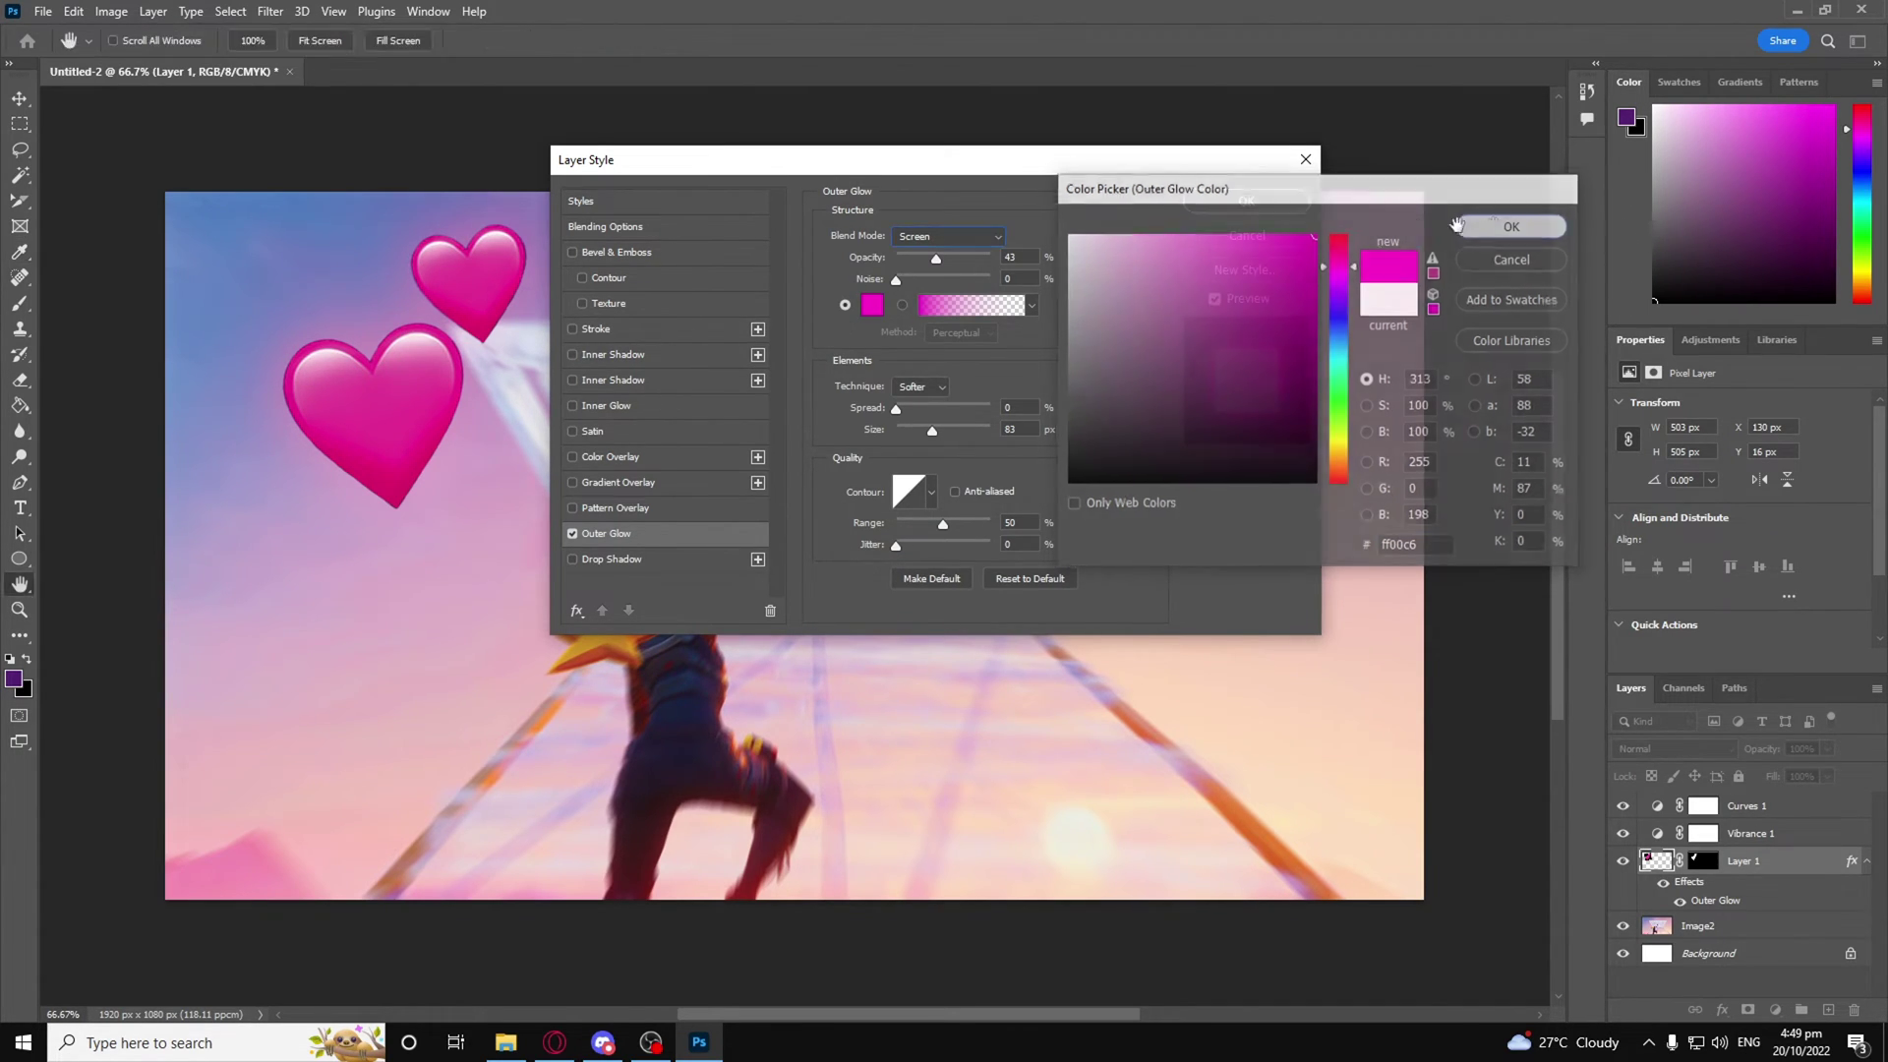
left_click(1514, 225)
key("Return")
key("v")
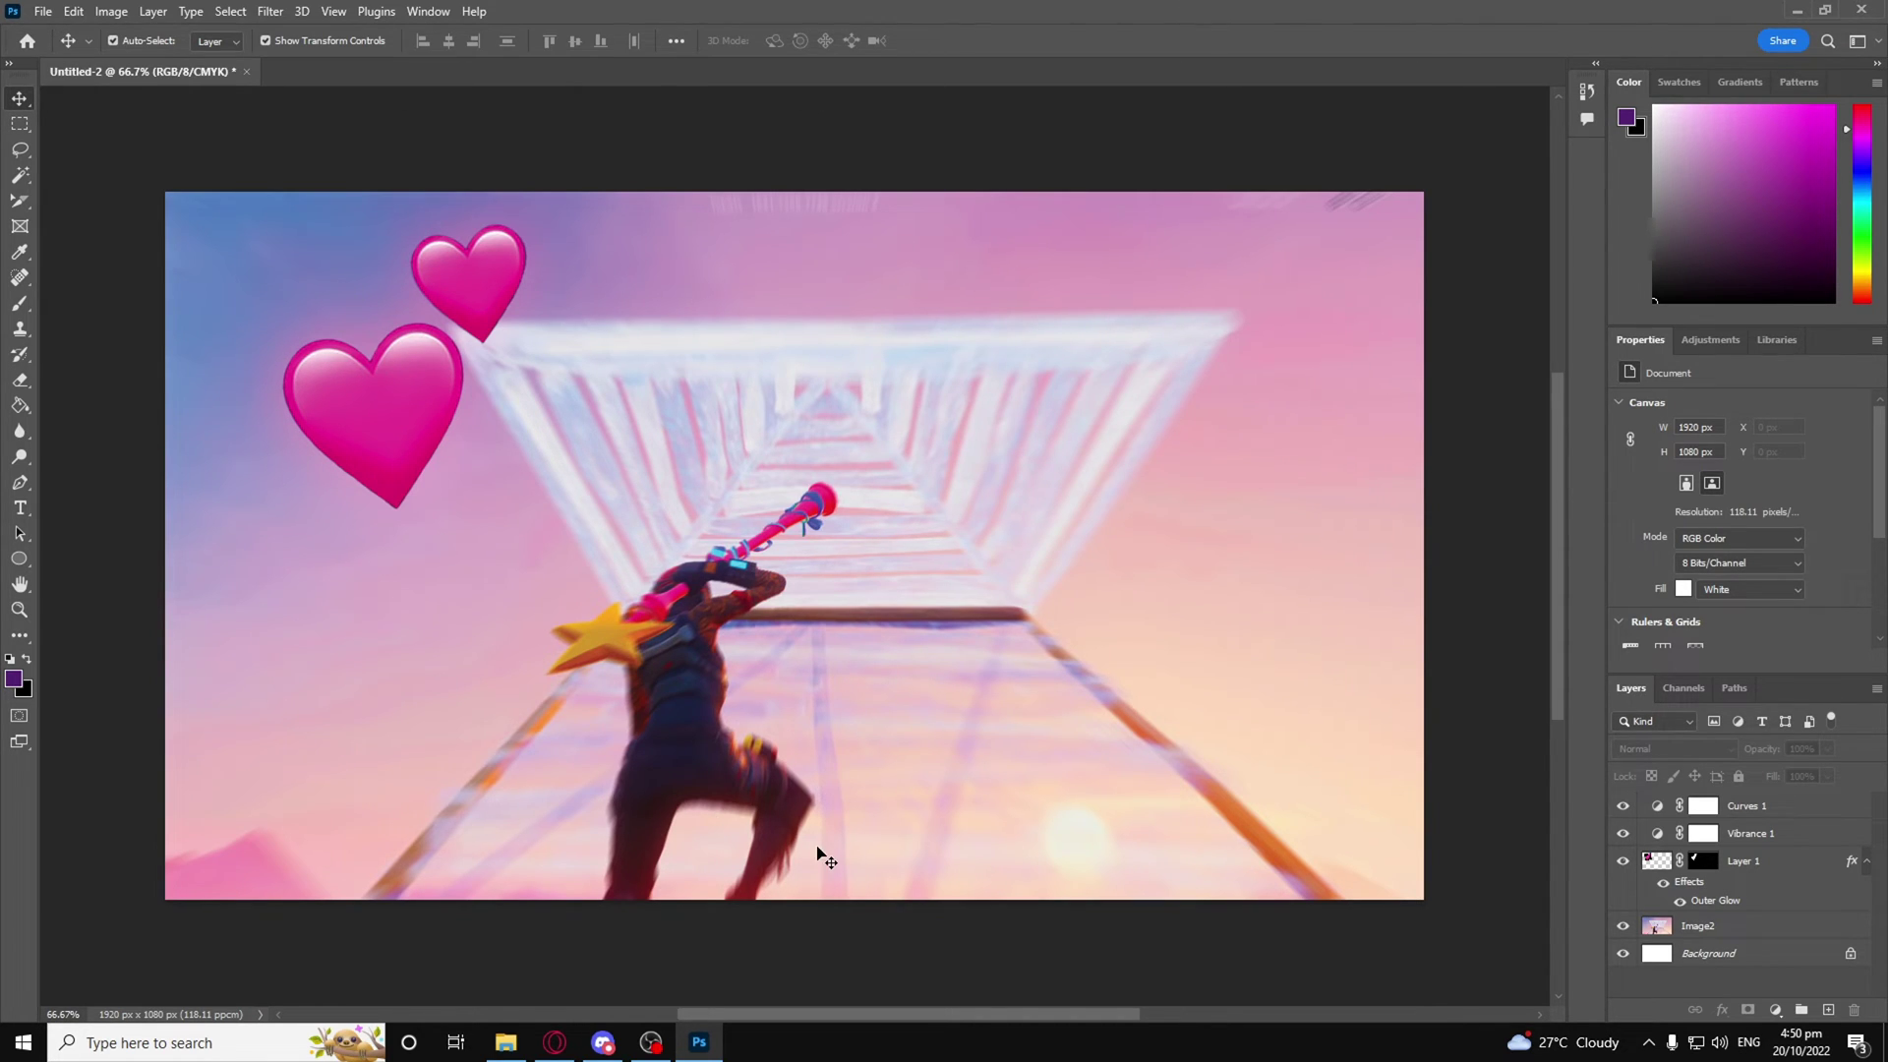
Step: Select the Image2 screenshot layer, deselect it, and bring up the File menu
left_click(1056, 568)
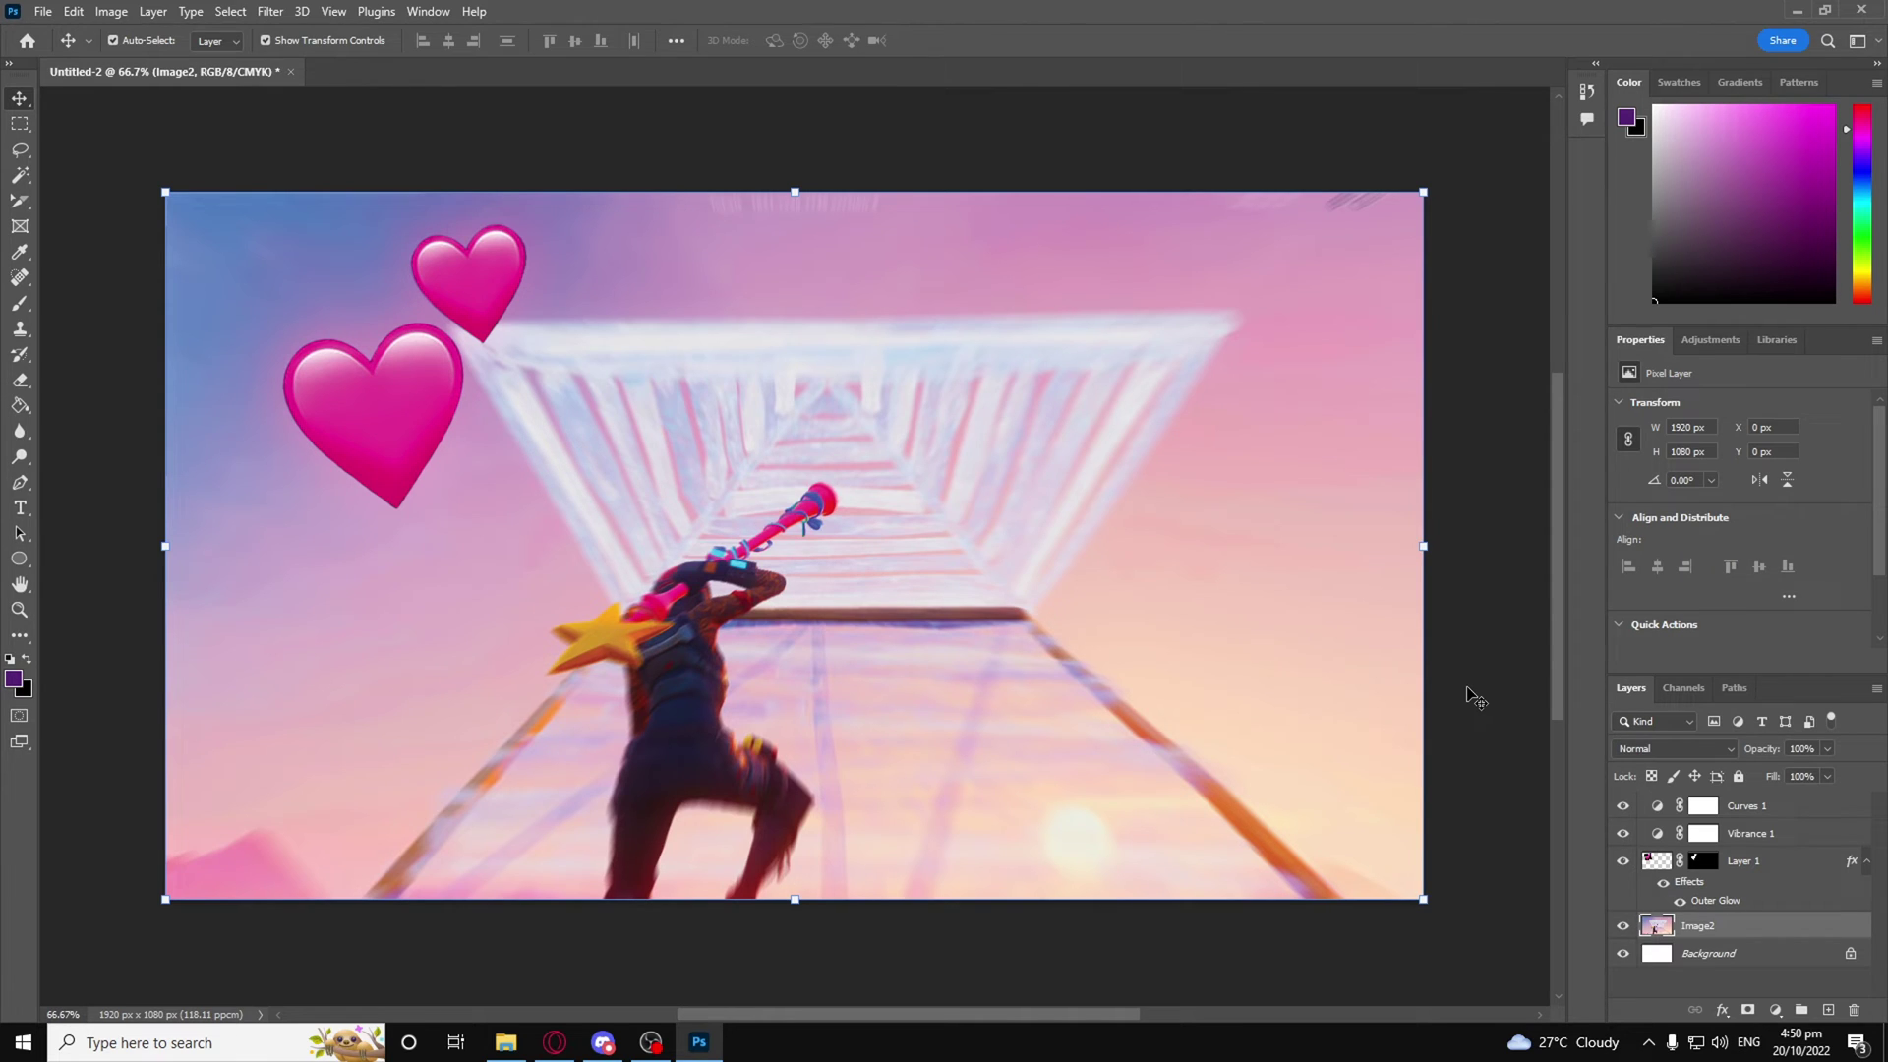
left_click(594, 144)
left_click(43, 11)
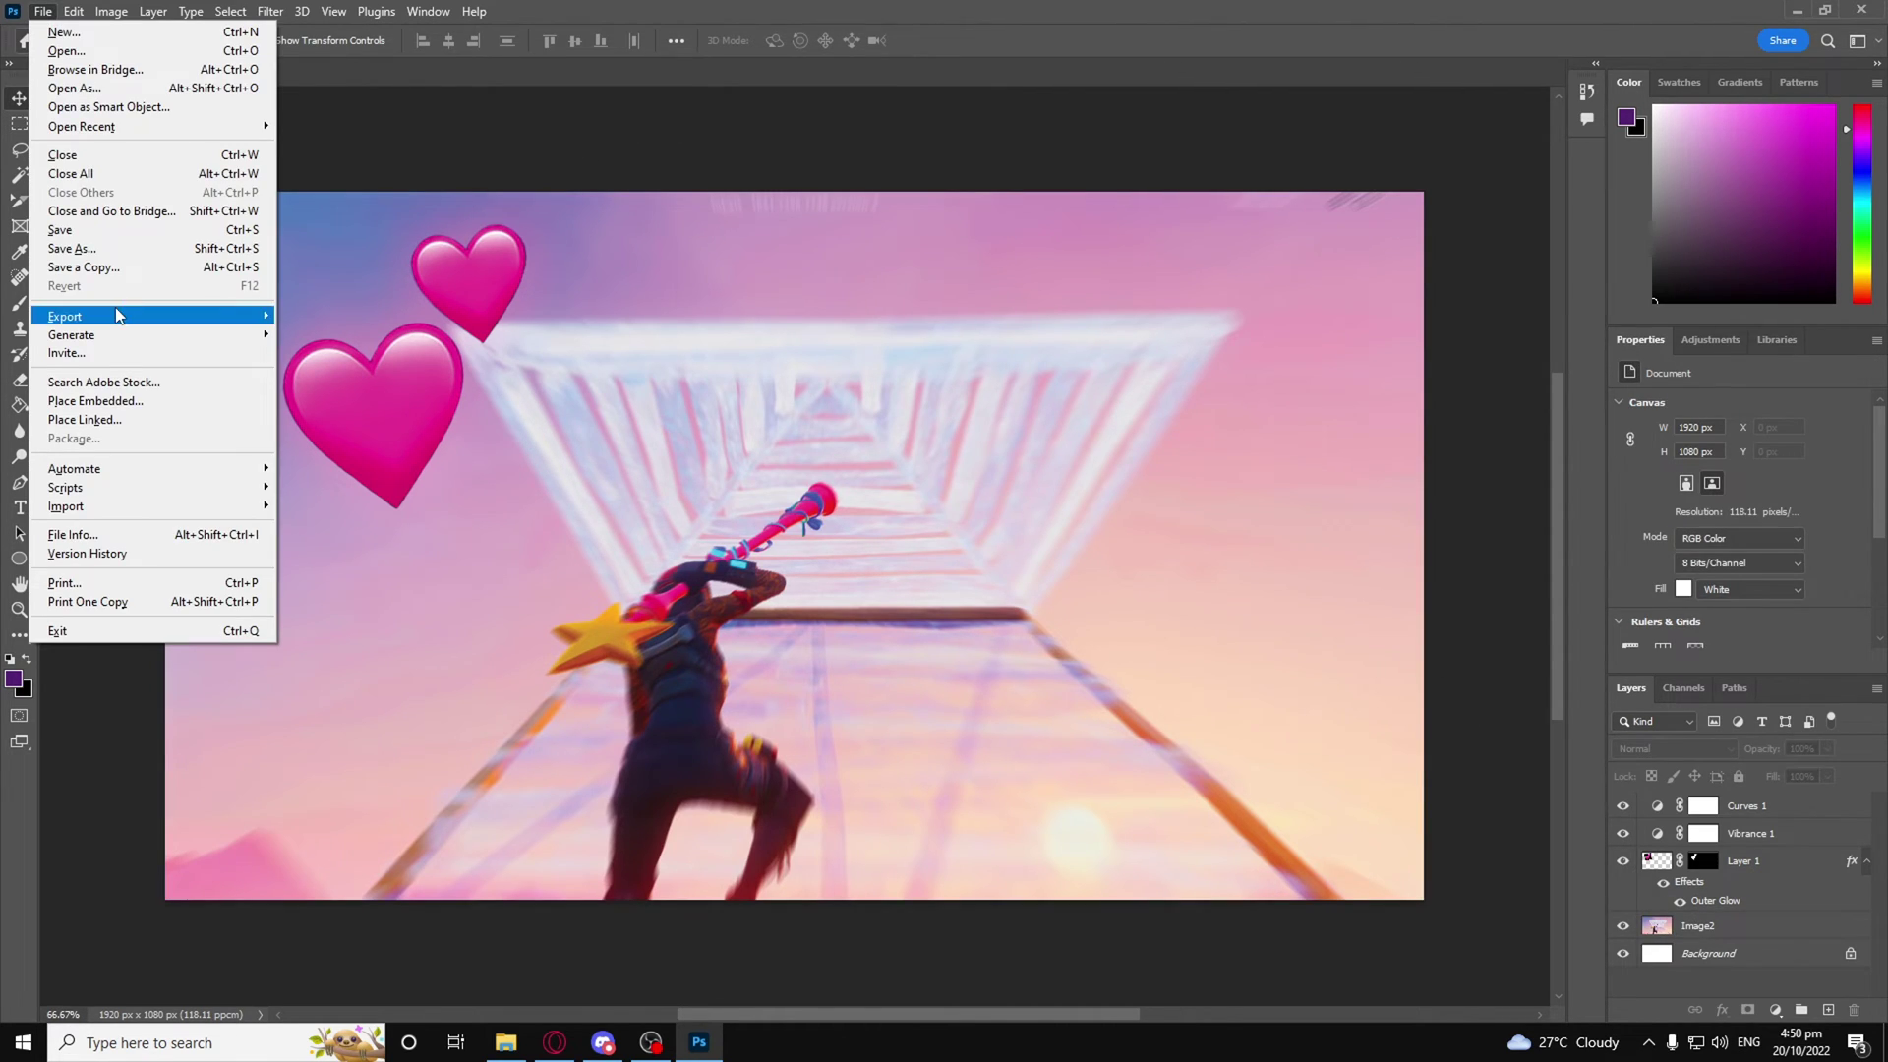
Step: Export the thumbnail as a 1920×1080 JPG at quality 7 and proceed to the save location
mouse_move(116, 315)
left_click(368, 334)
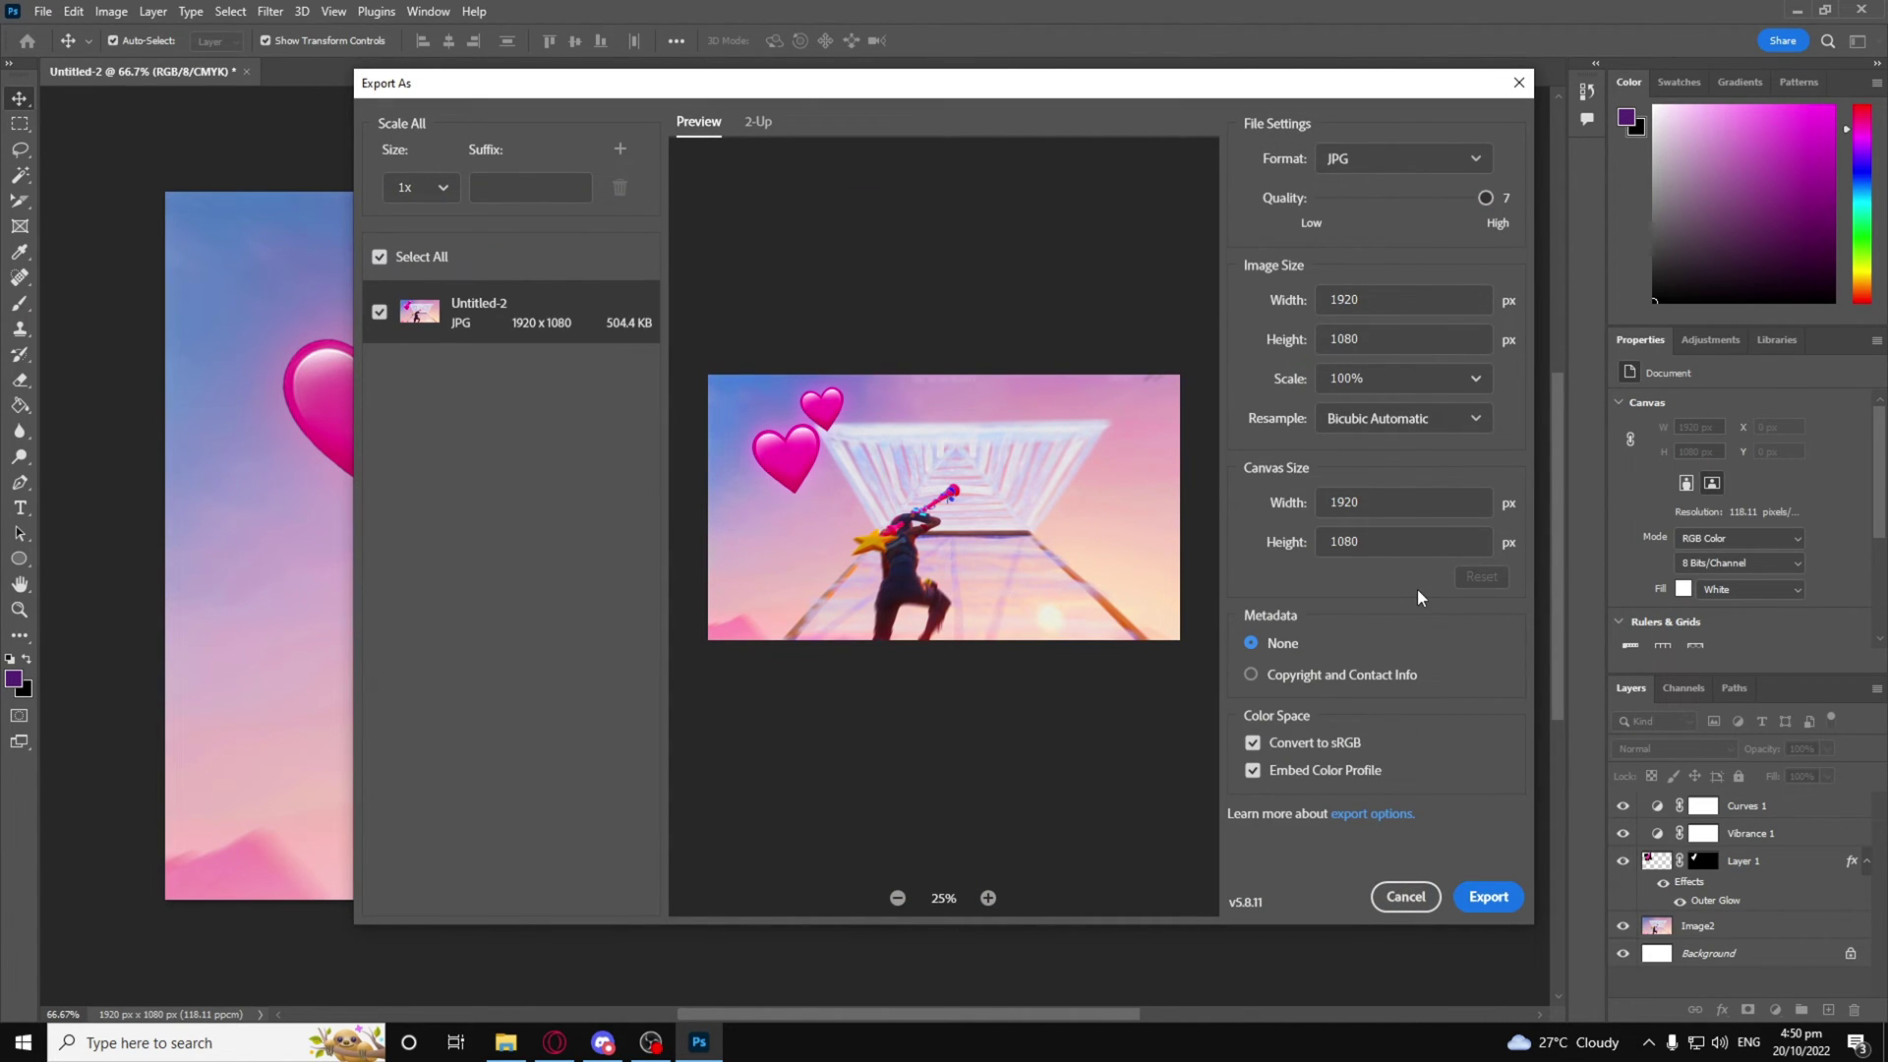
left_click(1368, 297)
left_click(1465, 158)
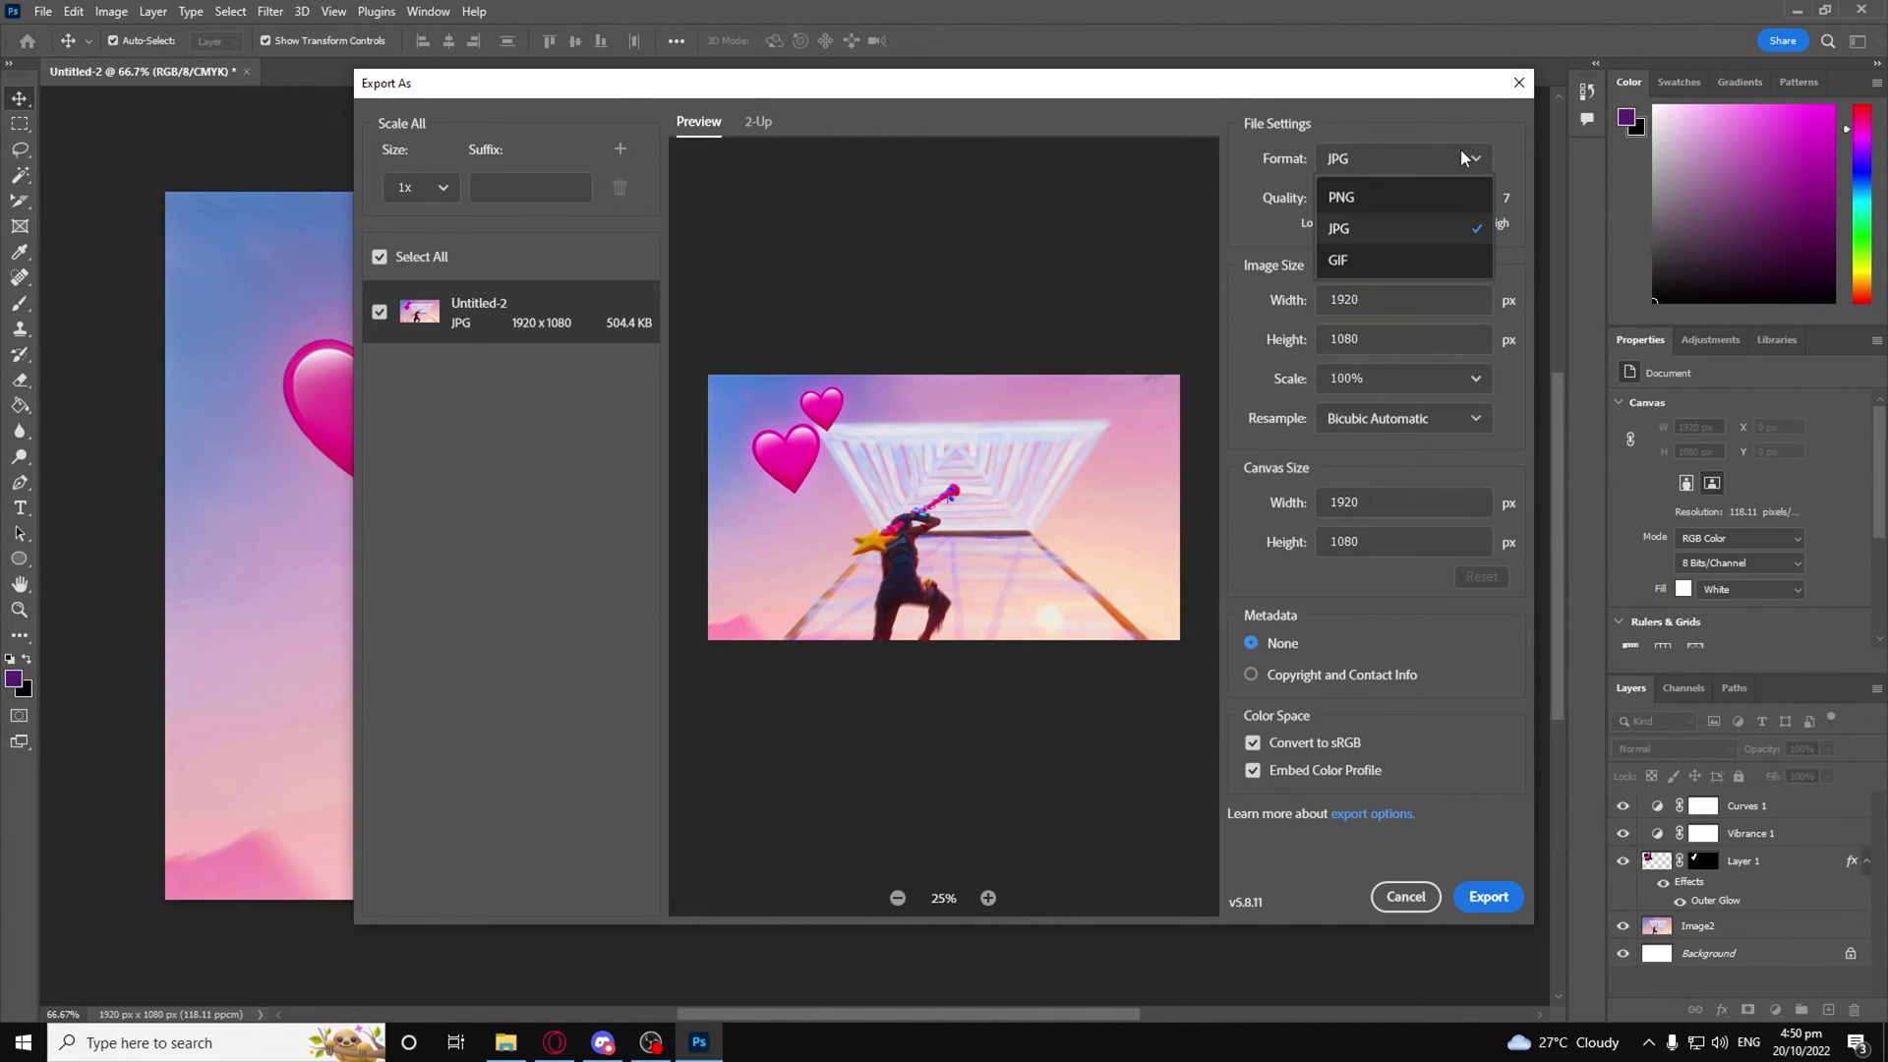
left_click(1366, 221)
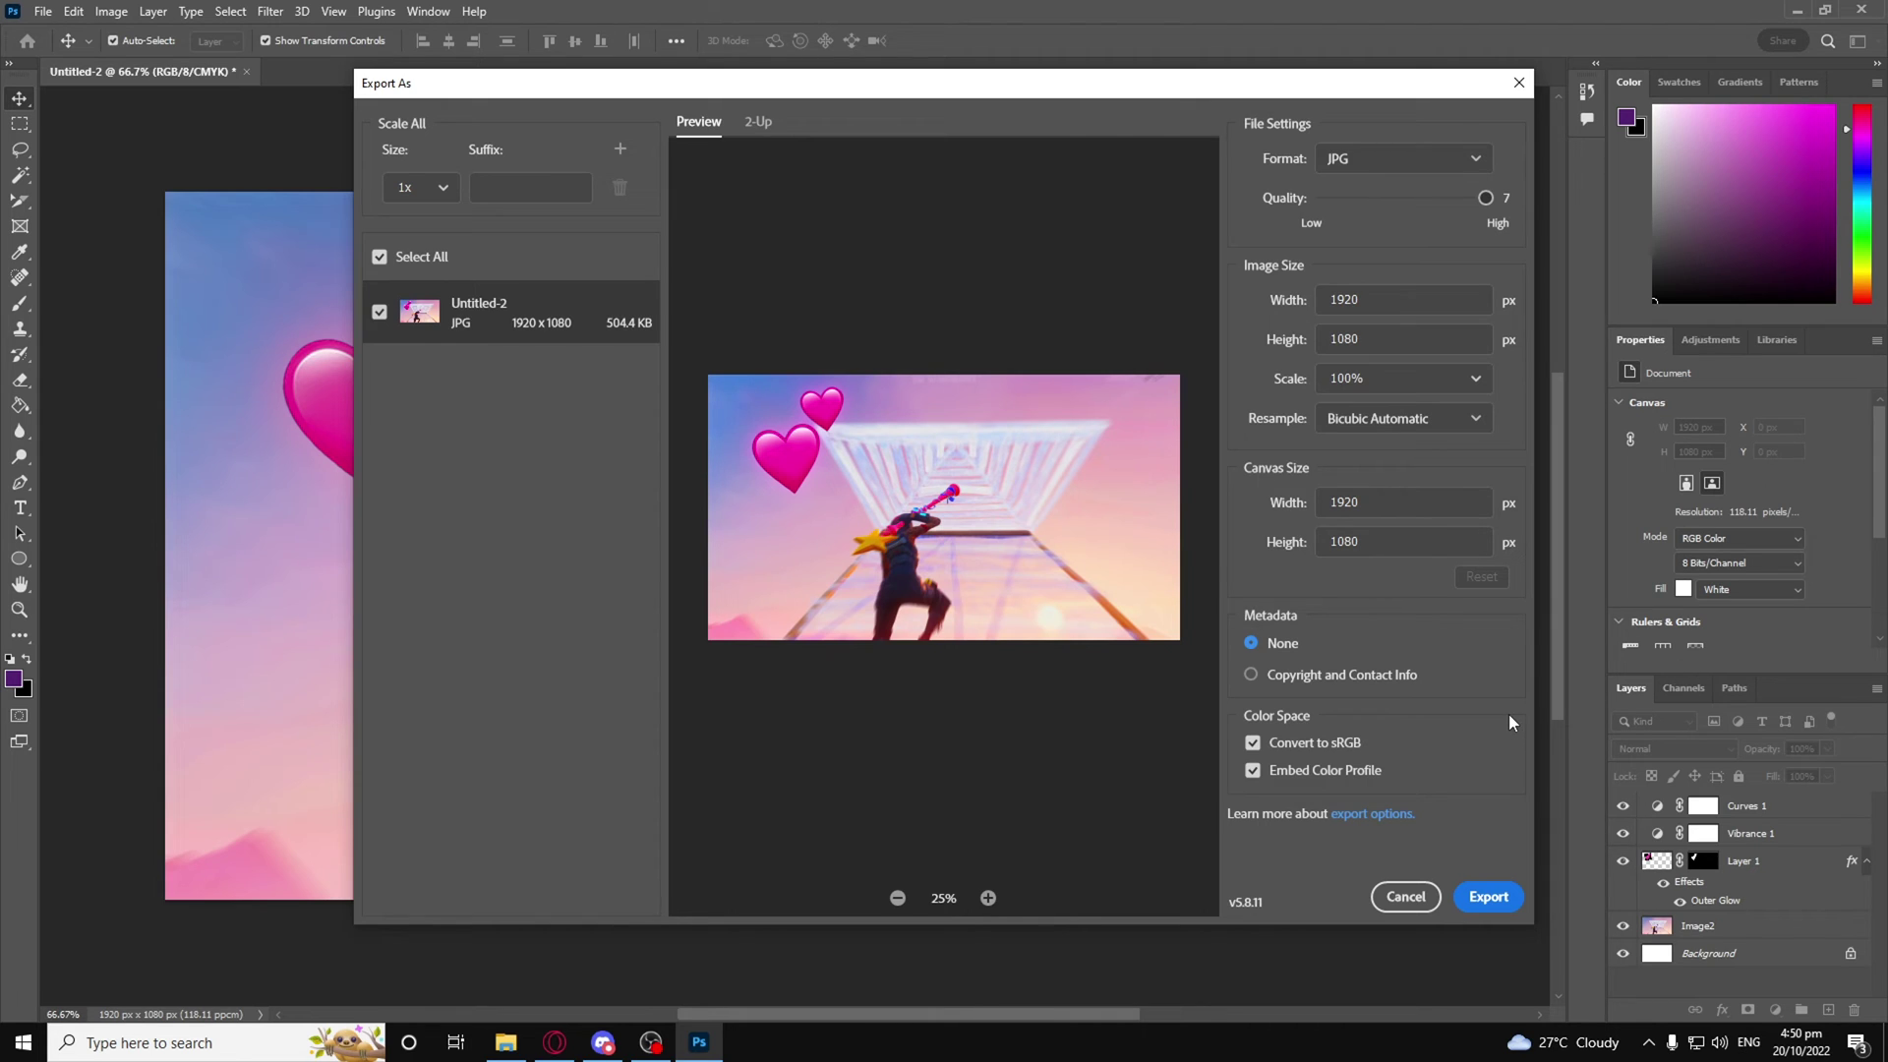
left_click(1466, 898)
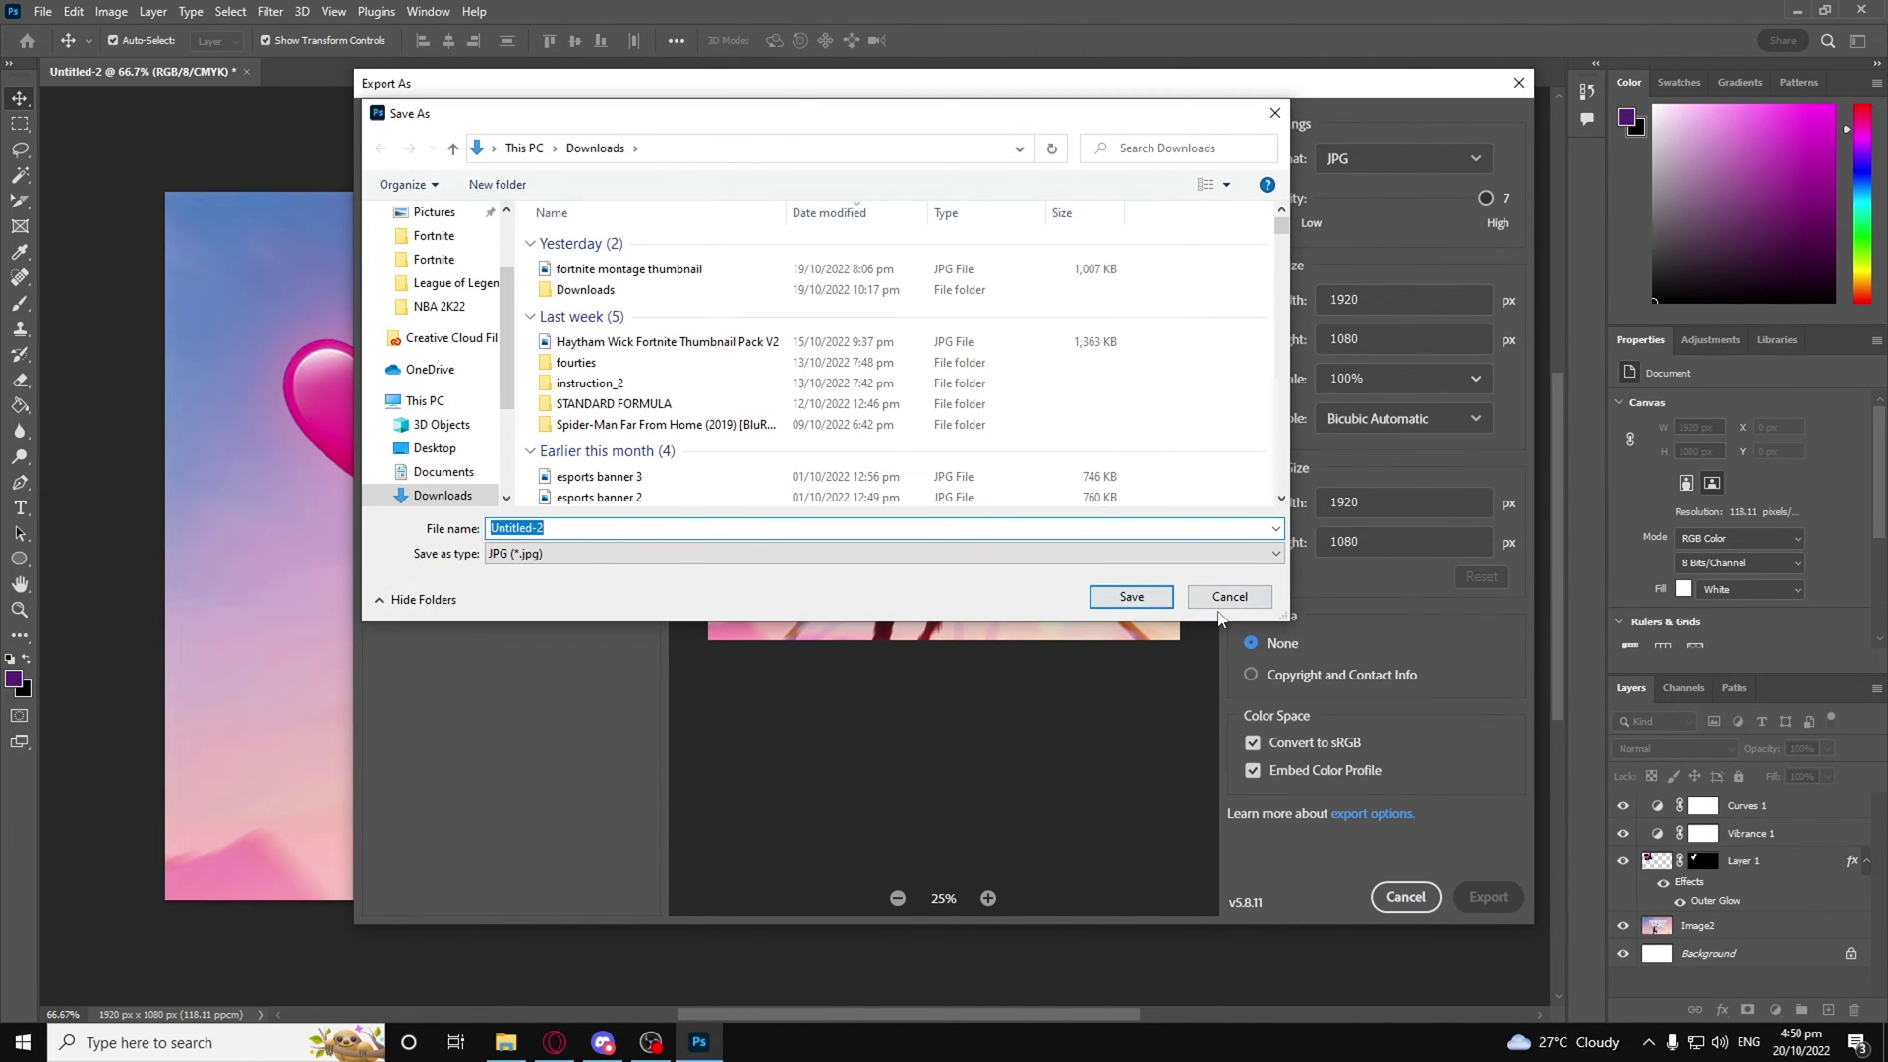